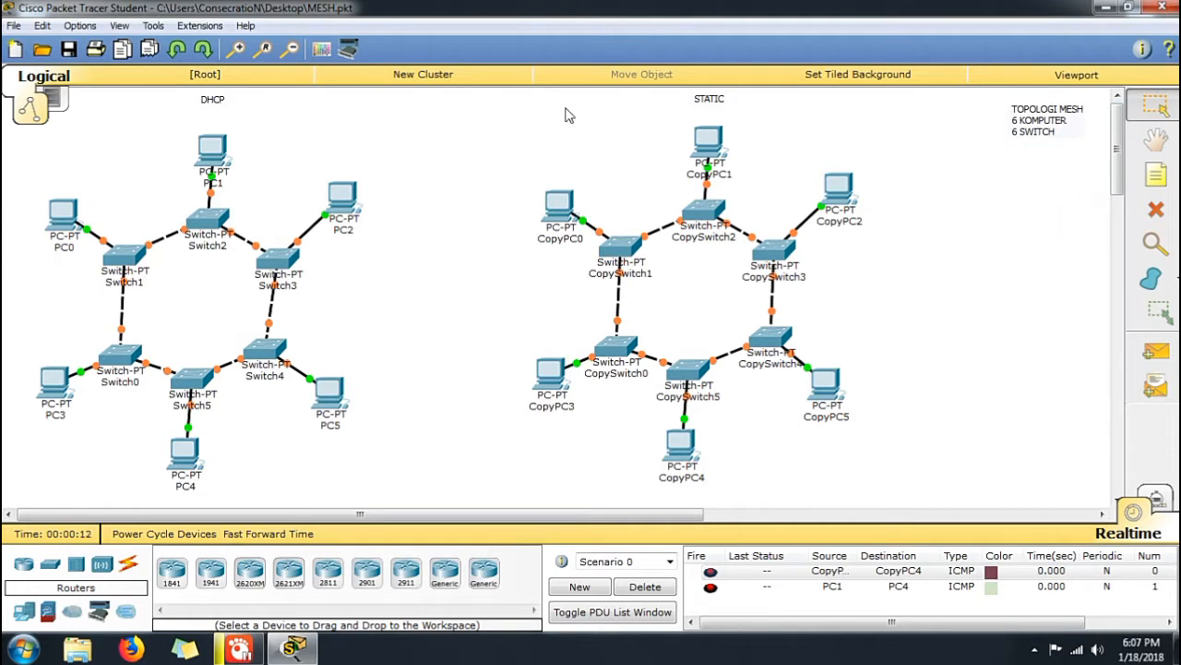
Connect Switch2 to Switch0 in the DHCP topology with a Copper Cross-Over cable, using a free Ethernet port on each
{"action": "left_click", "coordinate": [127, 564]}
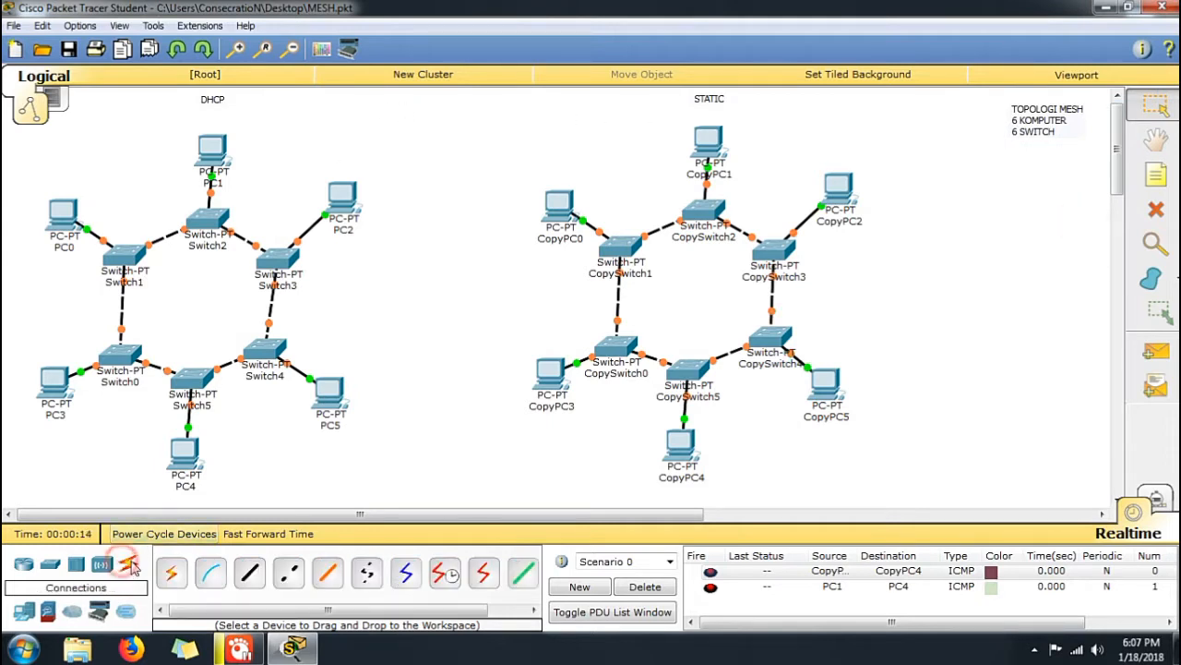
{"action": "left_click", "coordinate": [286, 579]}
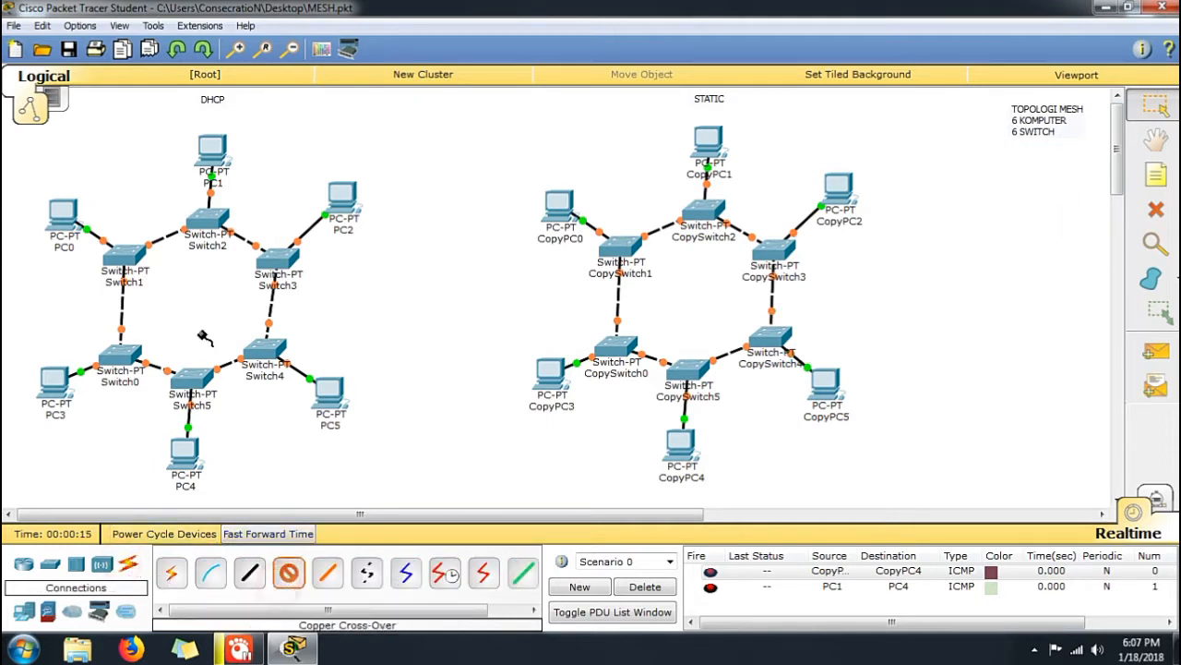
{"action": "left_click", "coordinate": [208, 219]}
{"action": "left_click", "coordinate": [250, 257]}
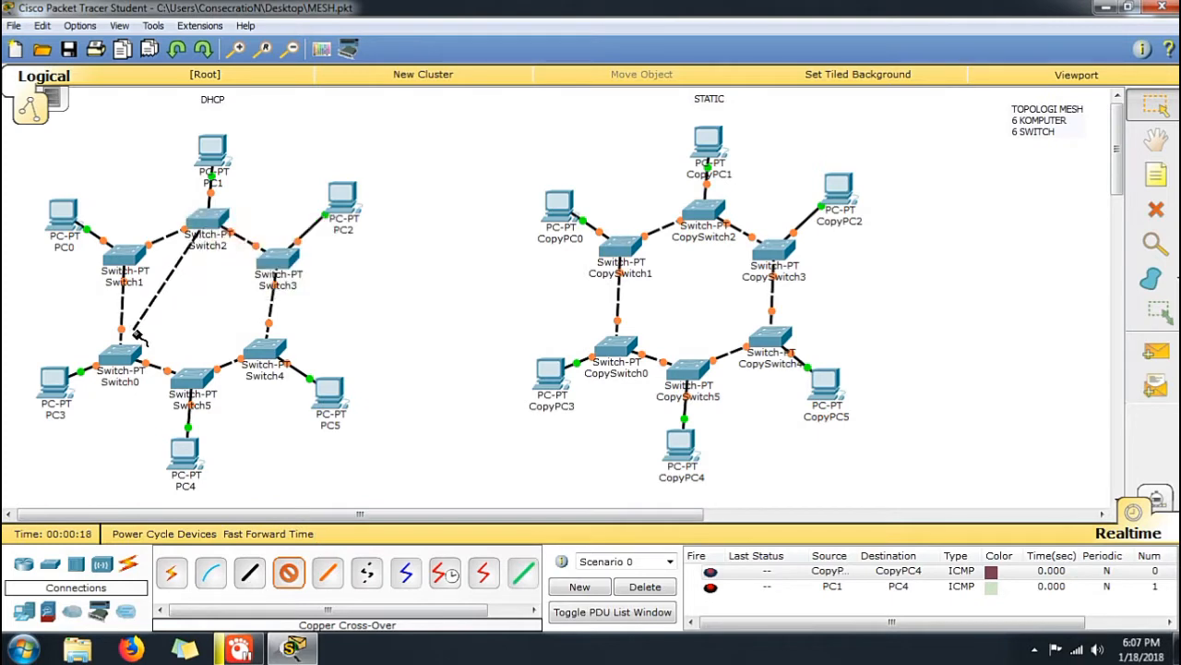
{"action": "left_click", "coordinate": [120, 355]}
{"action": "left_click", "coordinate": [169, 388]}
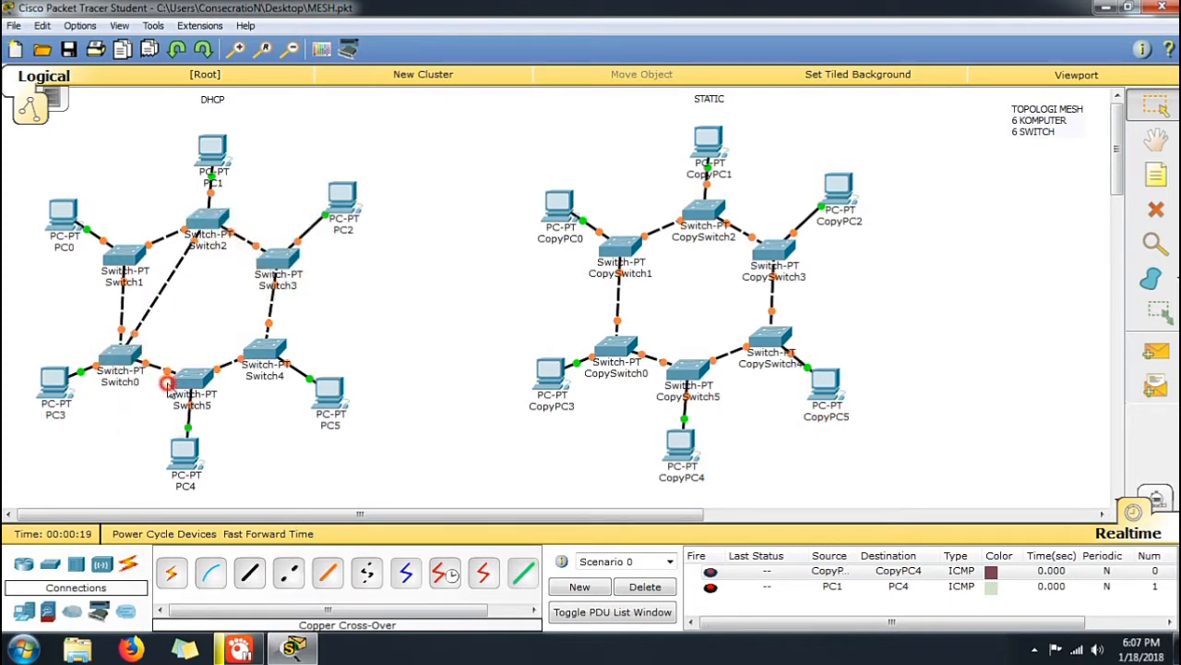
Connect Switch5 to Switch1 in the DHCP topology with a Copper Cross-Over cable
{"action": "left_click", "coordinate": [288, 573]}
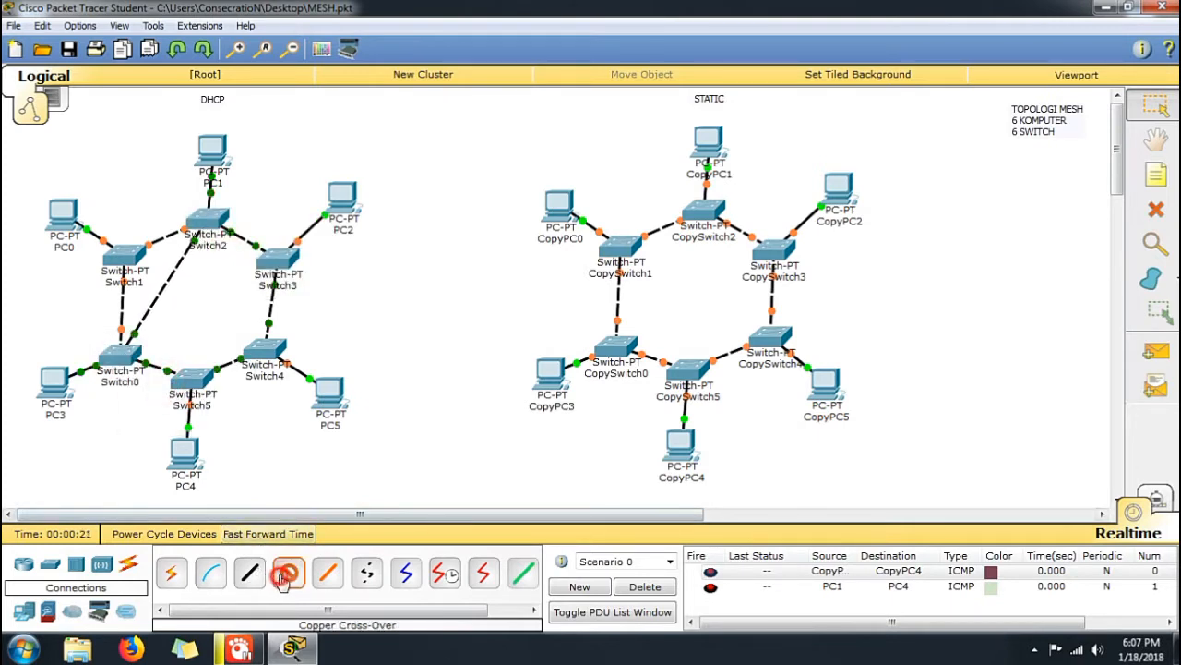
{"action": "left_click", "coordinate": [191, 374]}
{"action": "left_click", "coordinate": [235, 398]}
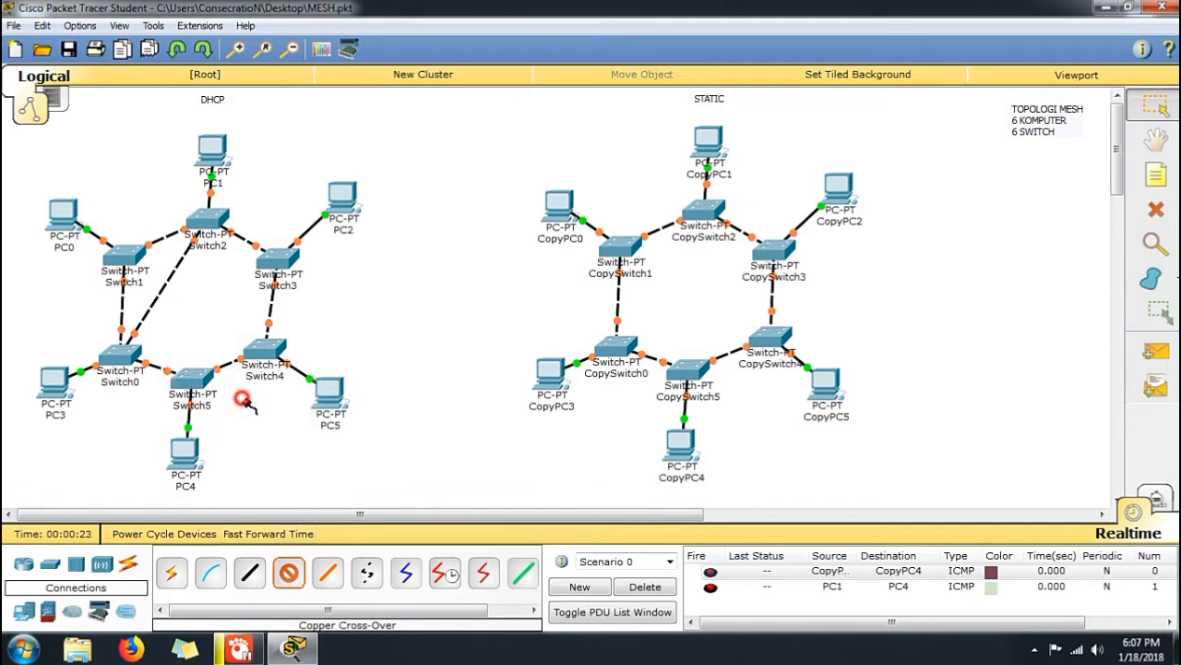
{"action": "left_click", "coordinate": [127, 258]}
{"action": "left_click", "coordinate": [168, 283]}
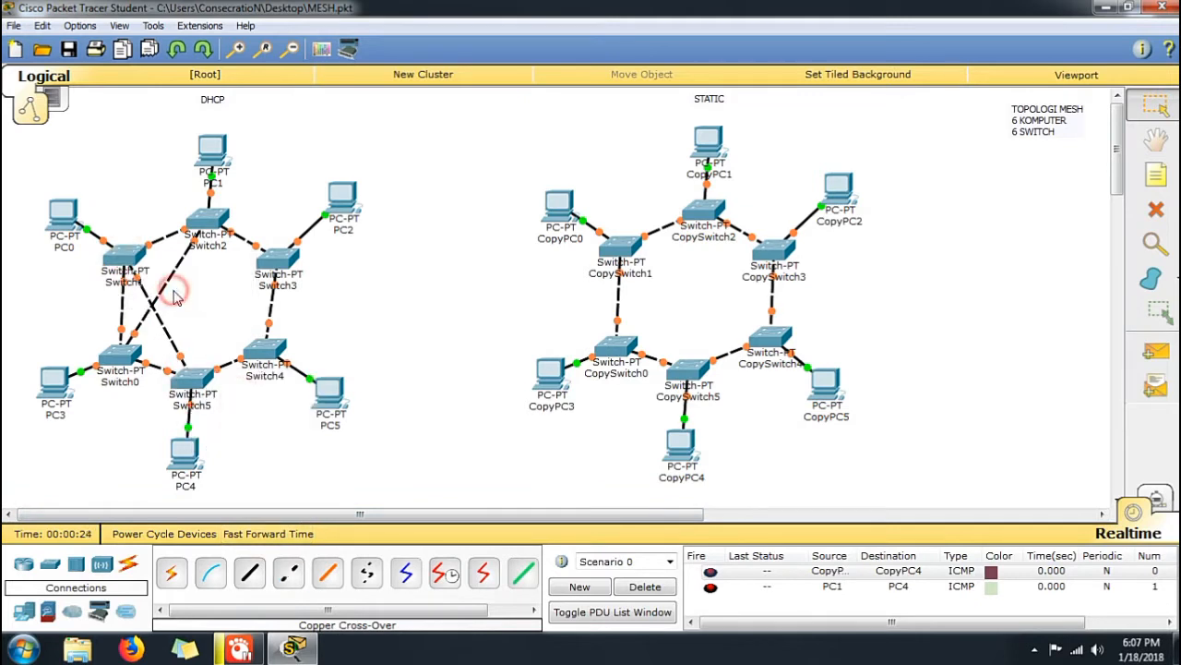
Try to connect Switch3 to Switch0 in the DHCP topology with a Copper Cross-Over cable
{"action": "left_click", "coordinate": [285, 580]}
{"action": "left_click", "coordinate": [267, 260]}
{"action": "left_click", "coordinate": [286, 281]}
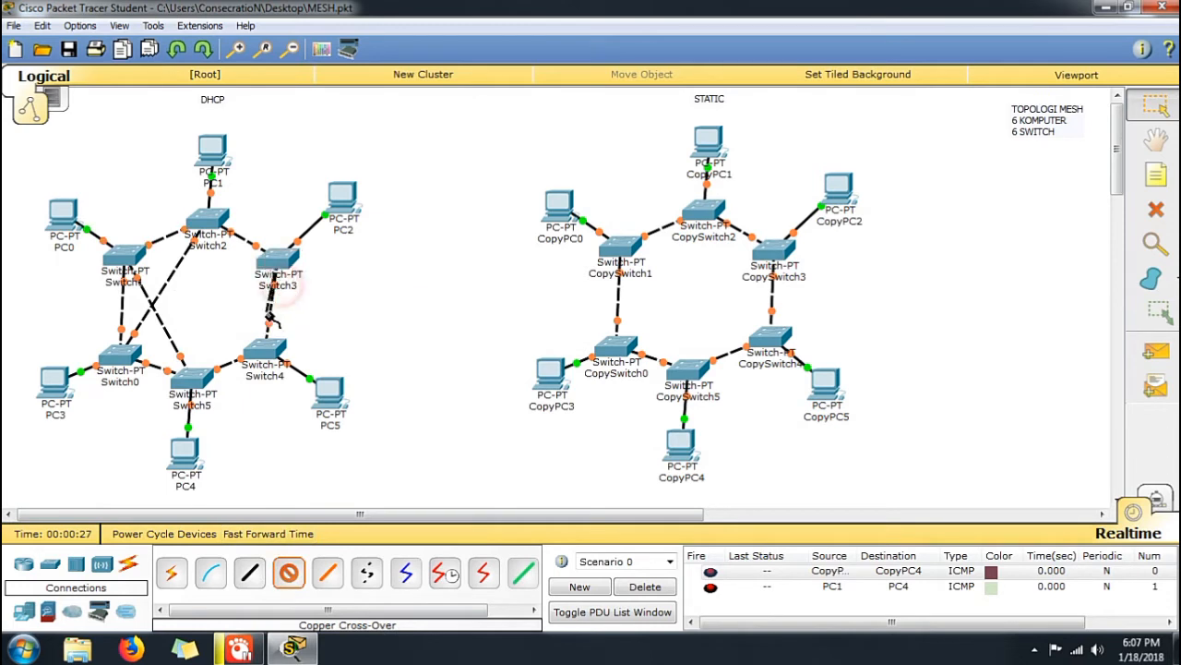
{"action": "left_click", "coordinate": [132, 359]}
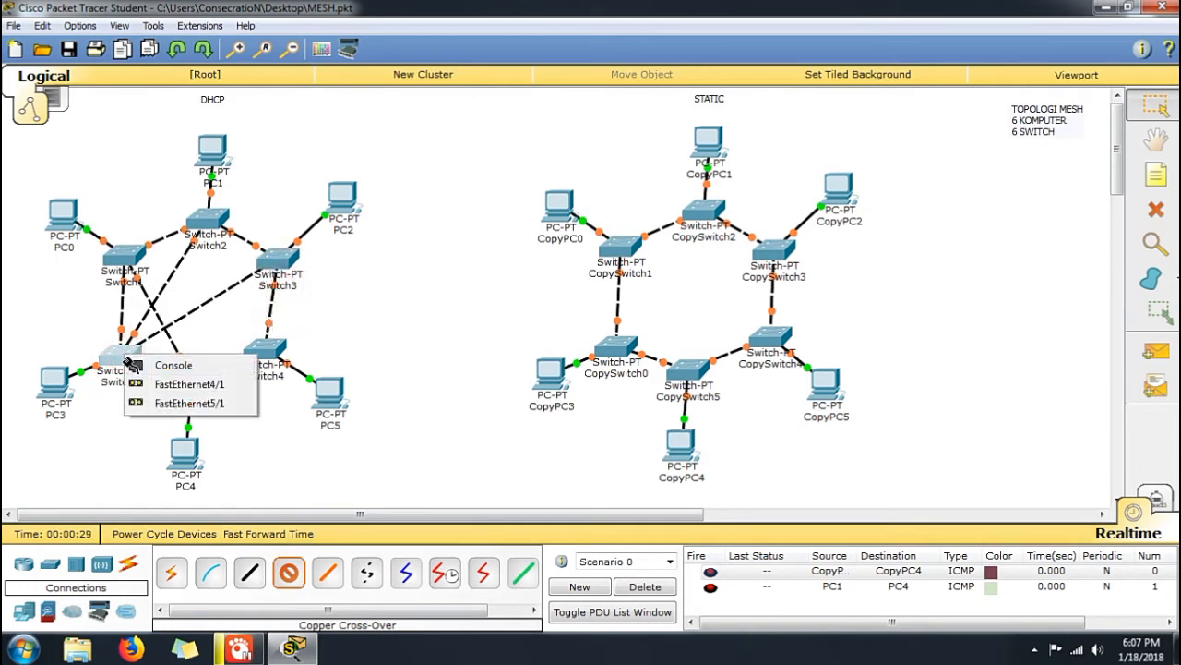
{"action": "left_click", "coordinate": [120, 359]}
{"action": "left_click", "coordinate": [417, 470]}
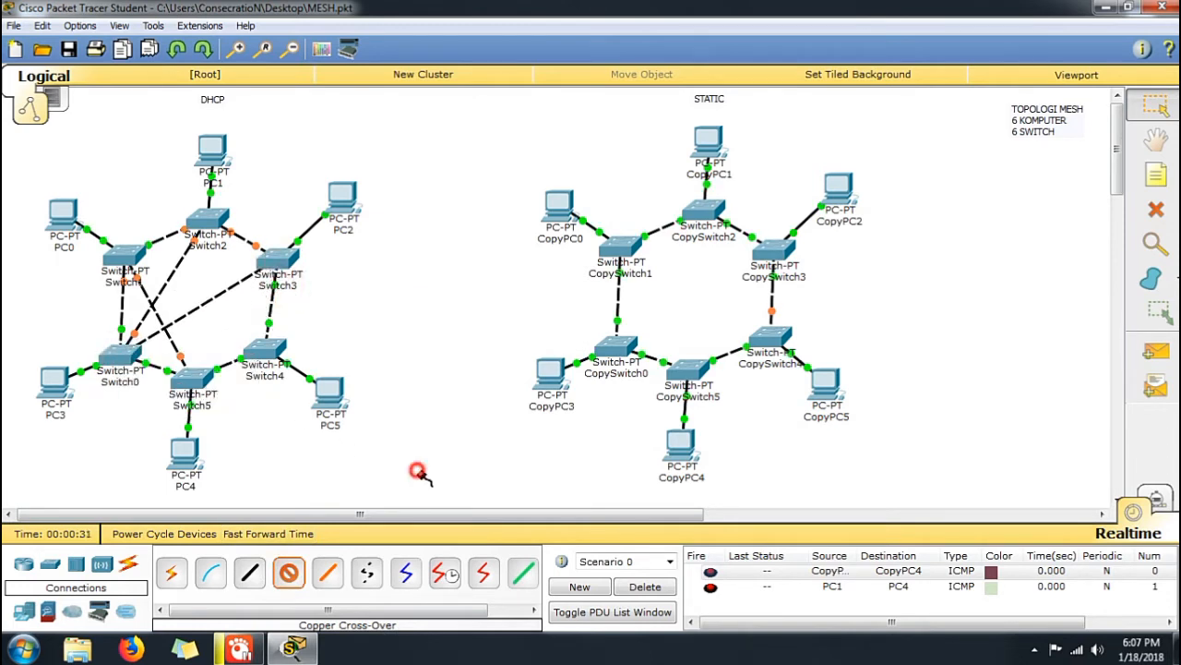
{"action": "left_click", "coordinate": [417, 470]}
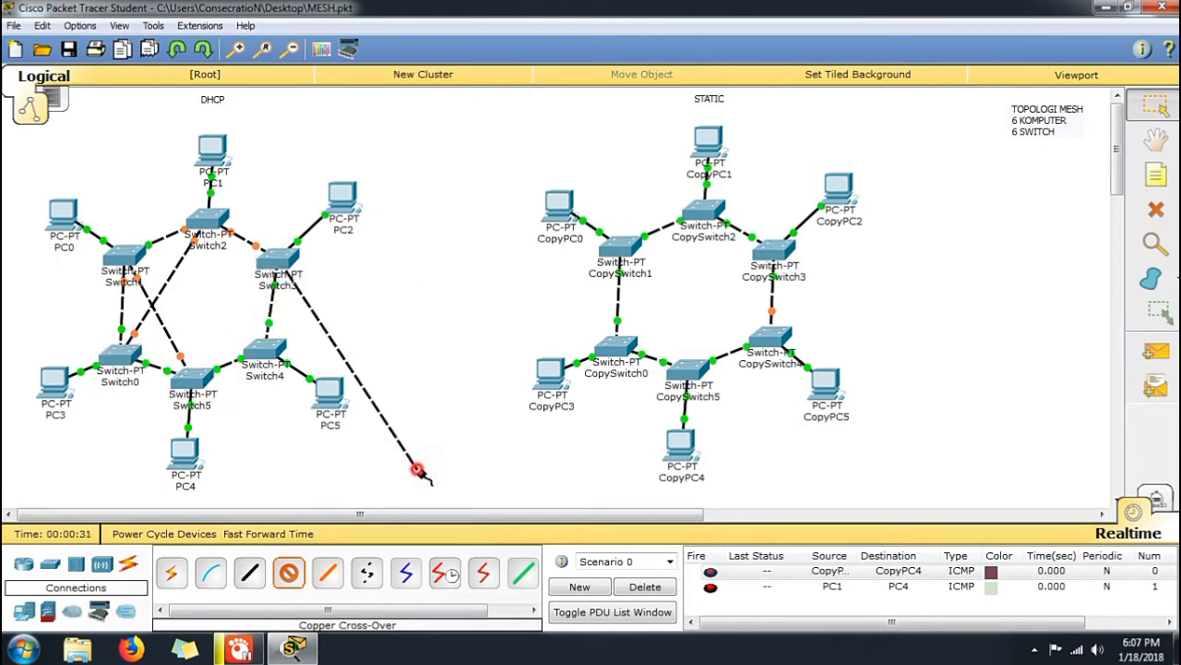
{"action": "left_click", "coordinate": [288, 572]}
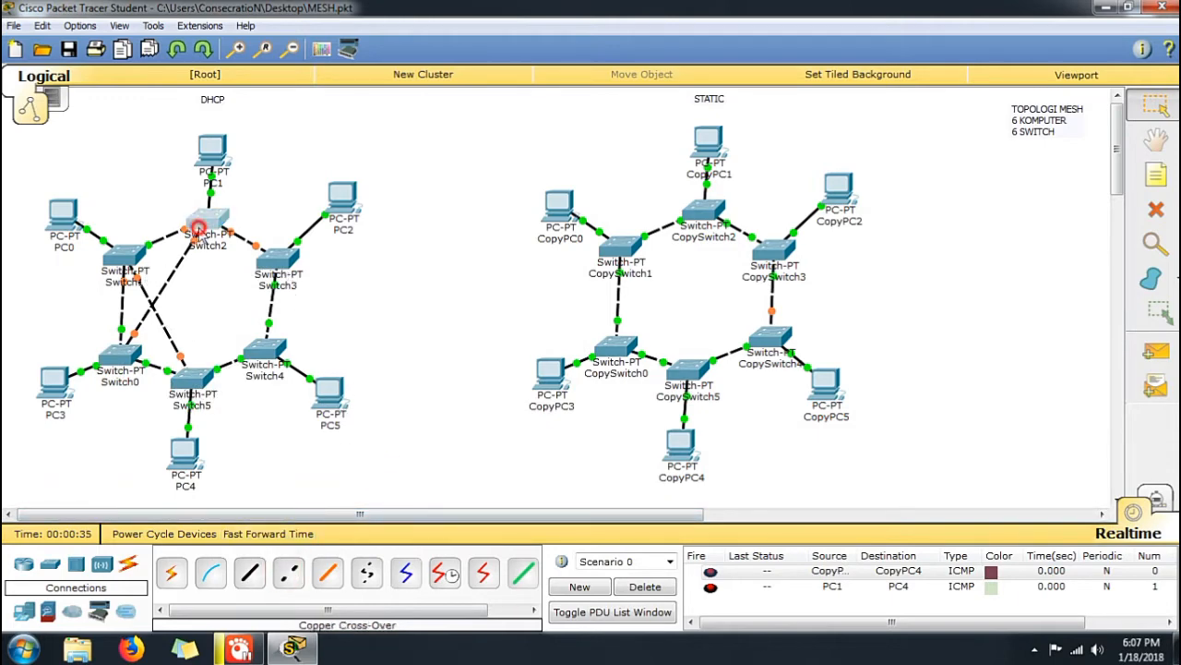
Power off Switch2 in the DHCP topology and remove its two fiber modules
{"action": "left_click", "coordinate": [195, 228]}
{"action": "left_click_drag", "start_coordinate": [661, 223], "coordinate": [402, 249]}
{"action": "left_click", "coordinate": [691, 336]}
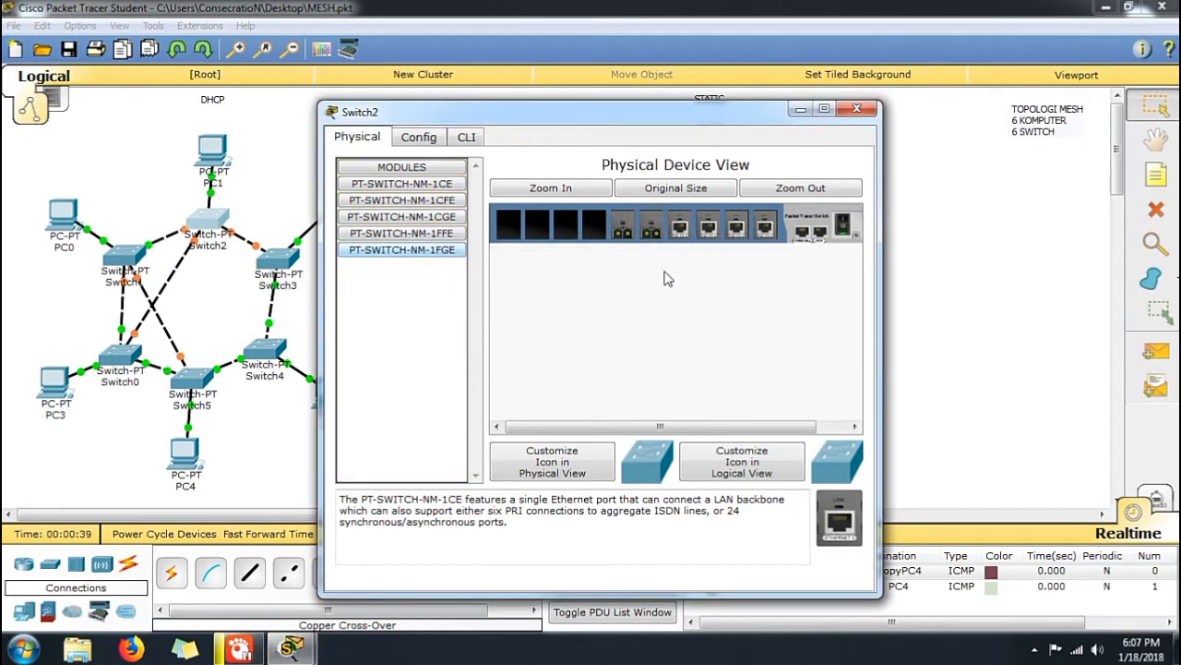
{"action": "left_click", "coordinate": [843, 223]}
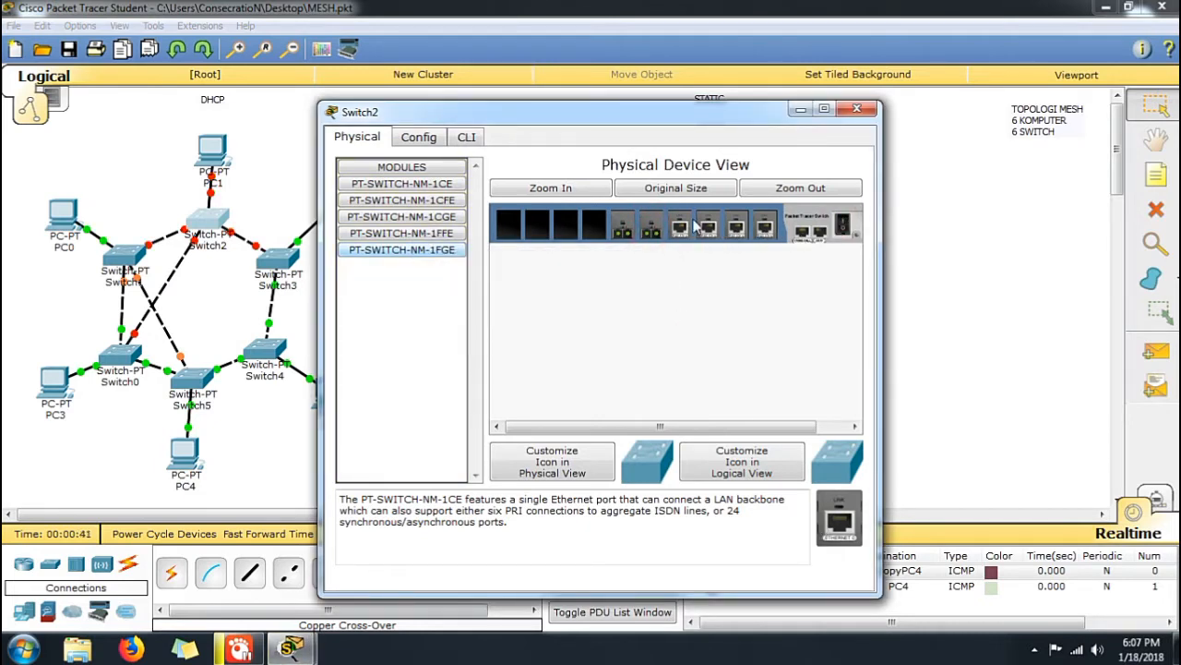
{"action": "left_click_drag", "start_coordinate": [651, 230], "coordinate": [445, 259]}
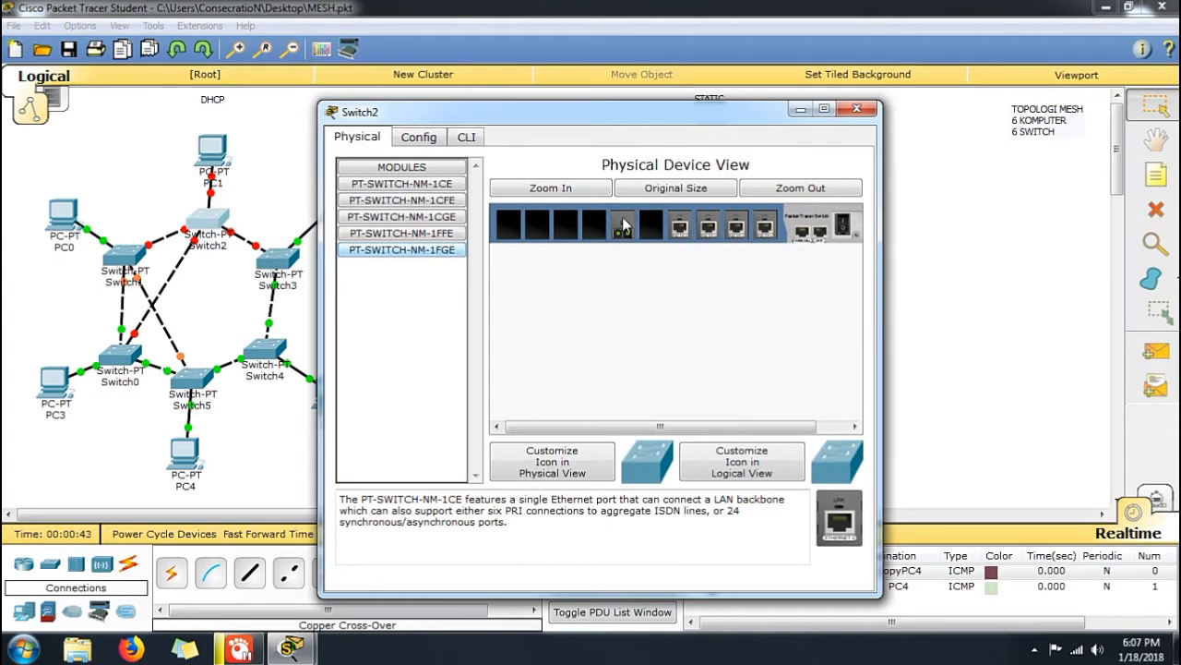
{"action": "left_click_drag", "start_coordinate": [624, 224], "coordinate": [450, 238]}
Install PT-SWITCH-NM-1CE modules in Switch2's two freed slots and power the switch back on
{"action": "left_click_drag", "start_coordinate": [840, 520], "coordinate": [650, 226]}
{"action": "left_click_drag", "start_coordinate": [817, 523], "coordinate": [623, 233]}
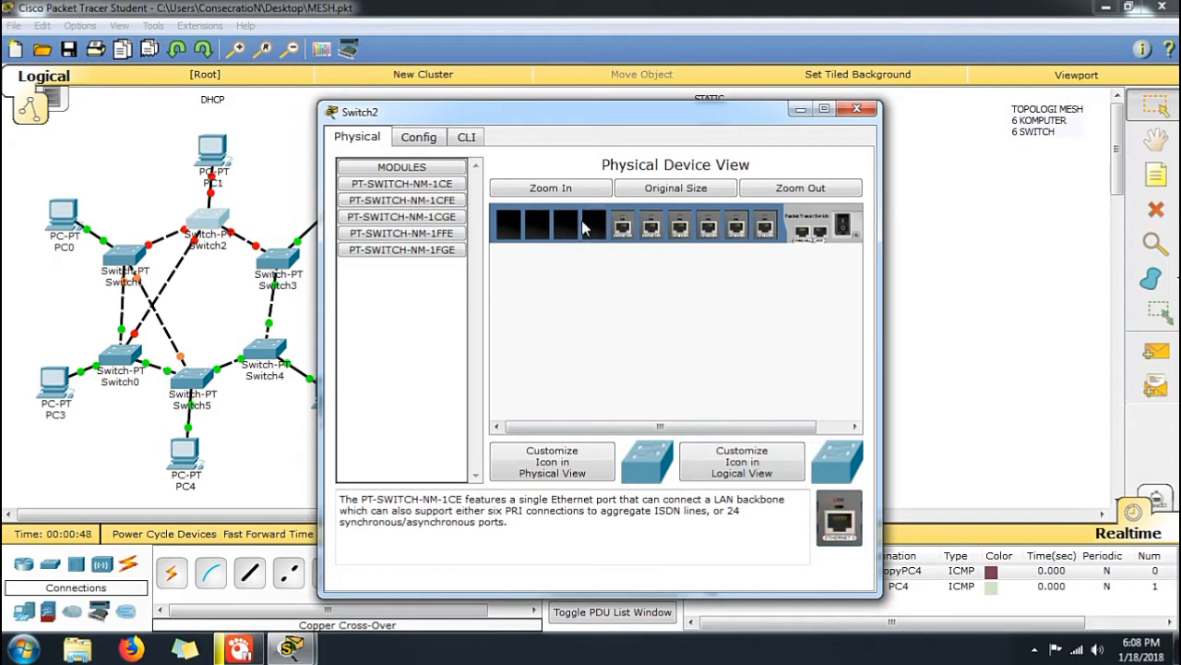
{"action": "left_click", "coordinate": [842, 227]}
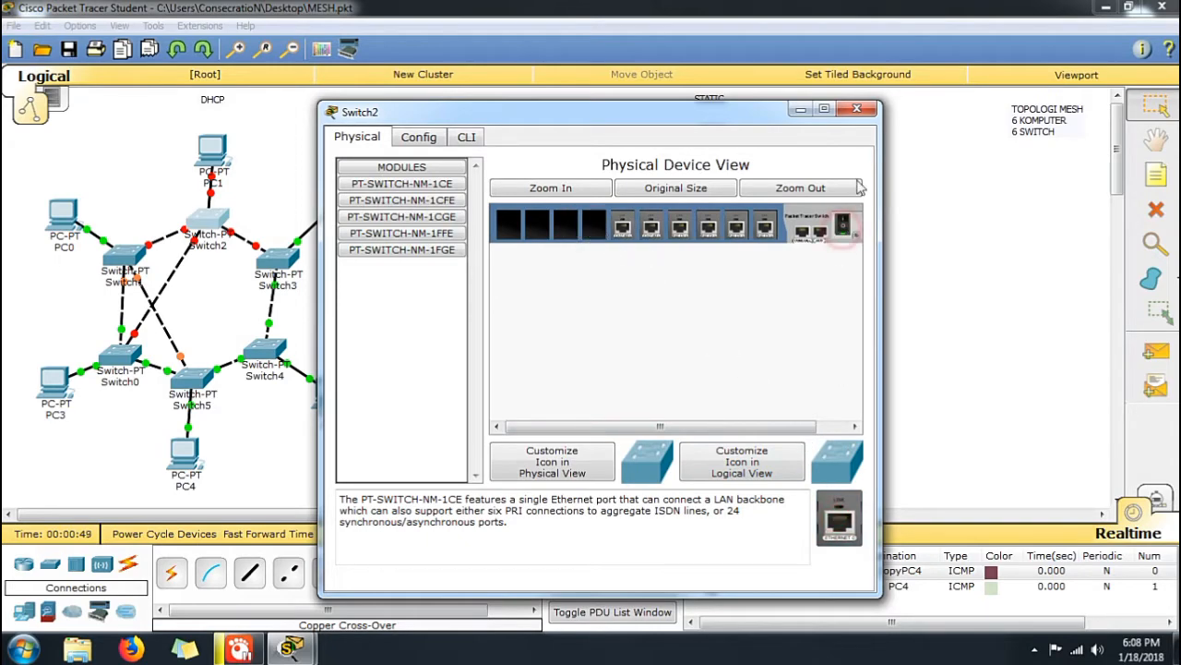
{"action": "left_click", "coordinate": [854, 110]}
Power off Switch1 in the DHCP topology and remove its two fiber modules
{"action": "left_click", "coordinate": [129, 256]}
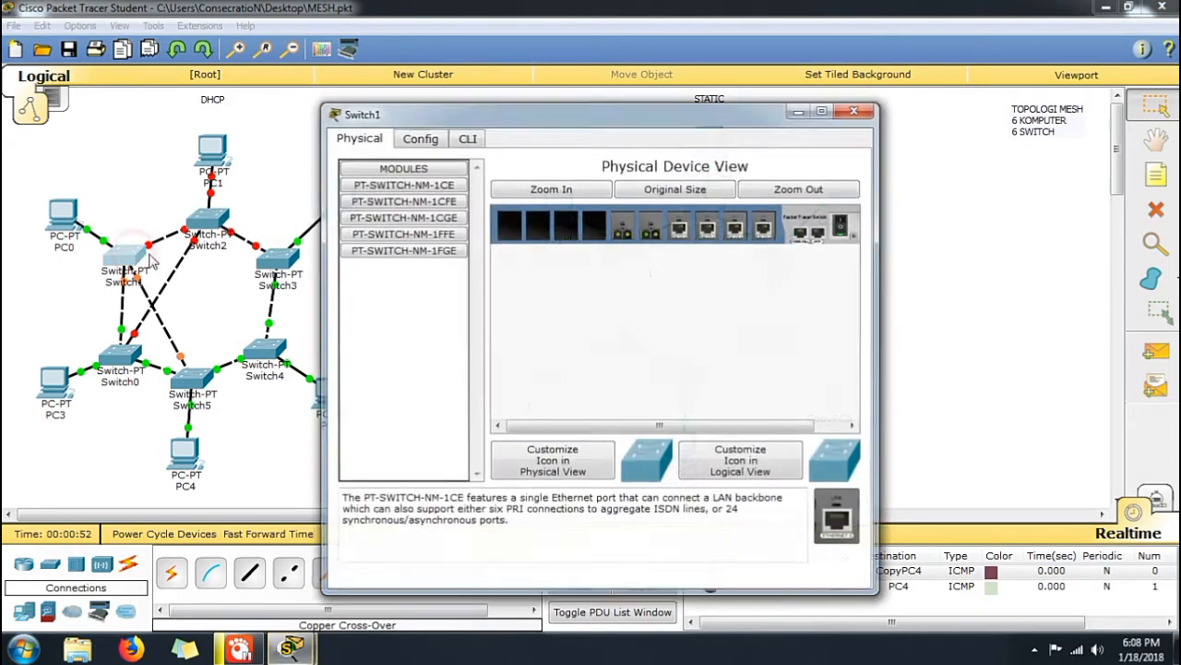
{"action": "left_click_drag", "start_coordinate": [646, 232], "coordinate": [438, 247]}
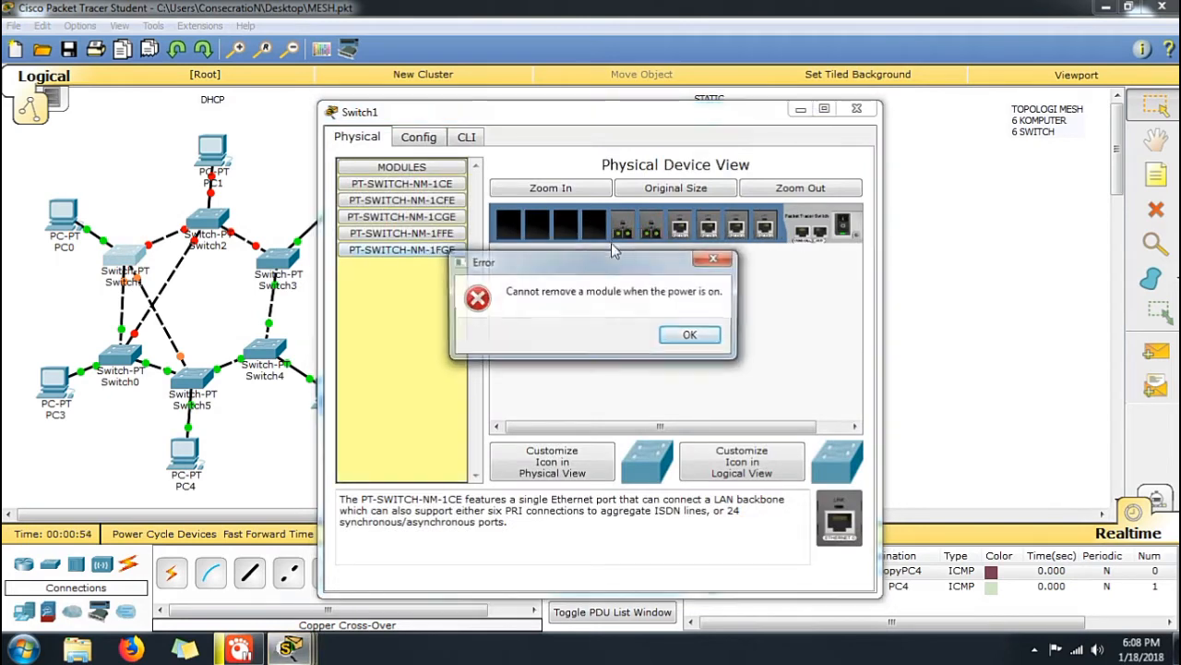
{"action": "left_click", "coordinate": [698, 333]}
{"action": "left_click", "coordinate": [842, 229]}
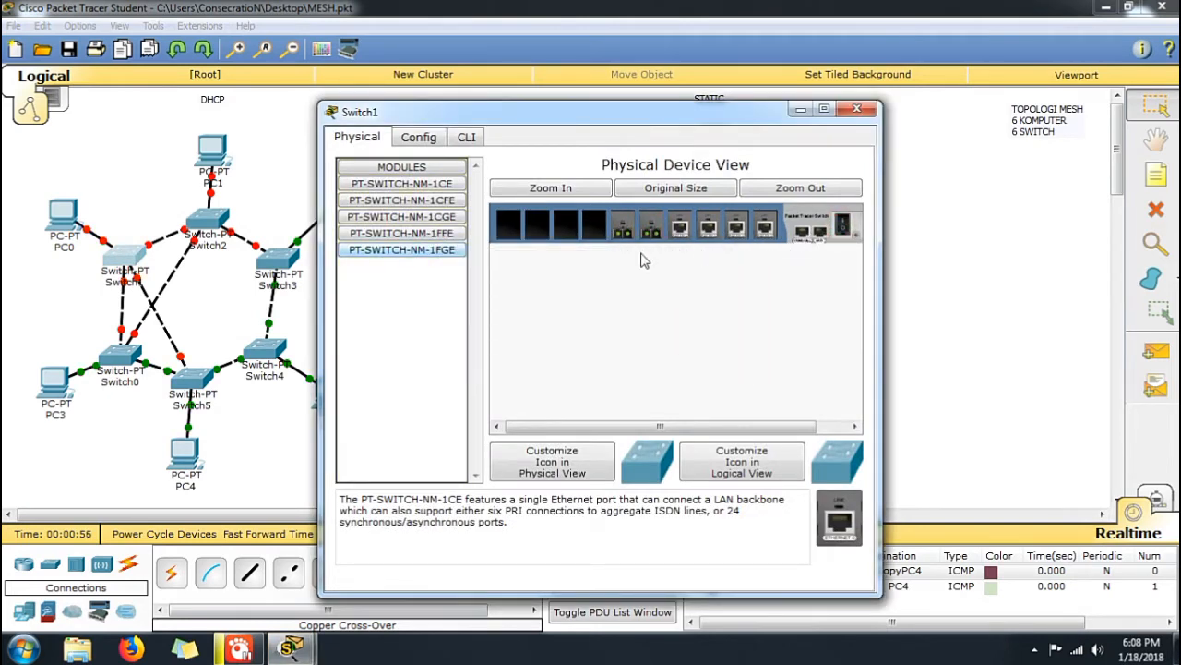
{"action": "left_click_drag", "start_coordinate": [649, 234], "coordinate": [543, 281]}
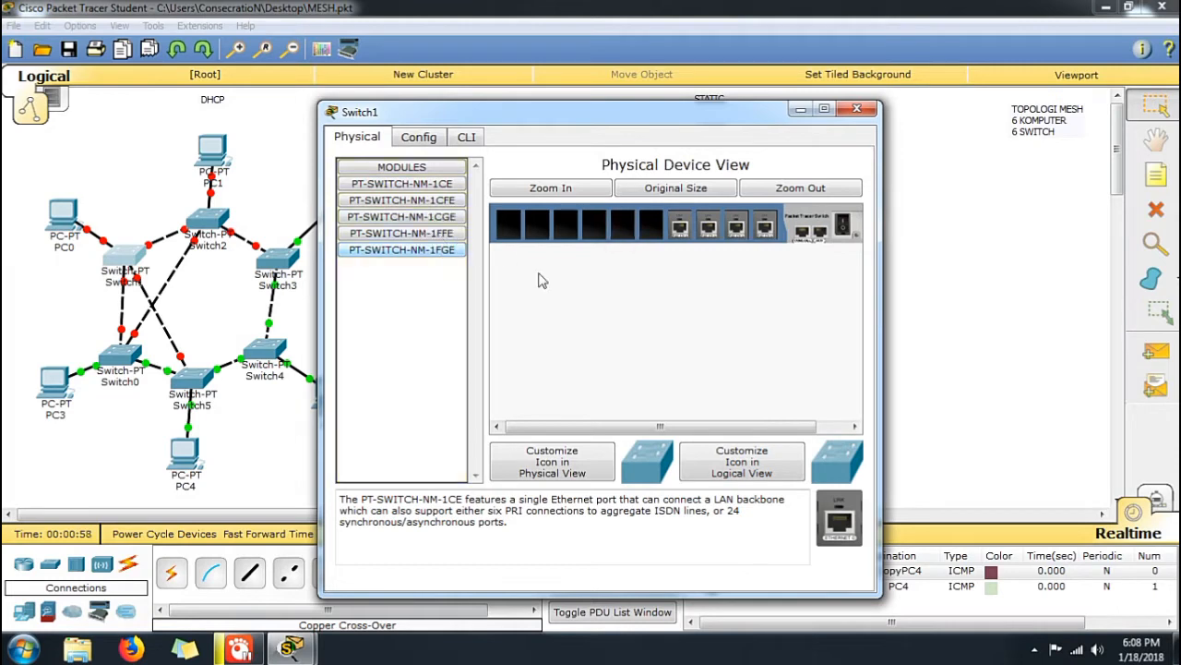
Install PT-SWITCH-NM-1CE modules in Switch1's two freed slots and power the switch back on
{"action": "left_click_drag", "start_coordinate": [850, 523], "coordinate": [652, 242]}
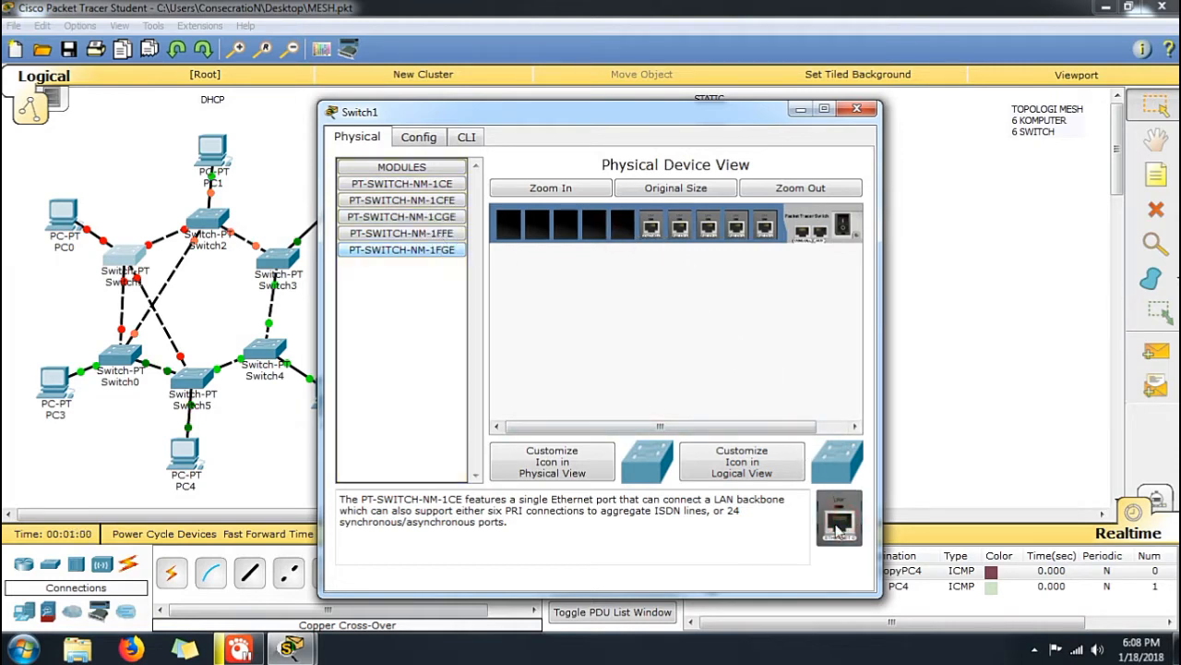
{"action": "left_click_drag", "start_coordinate": [845, 552], "coordinate": [619, 238]}
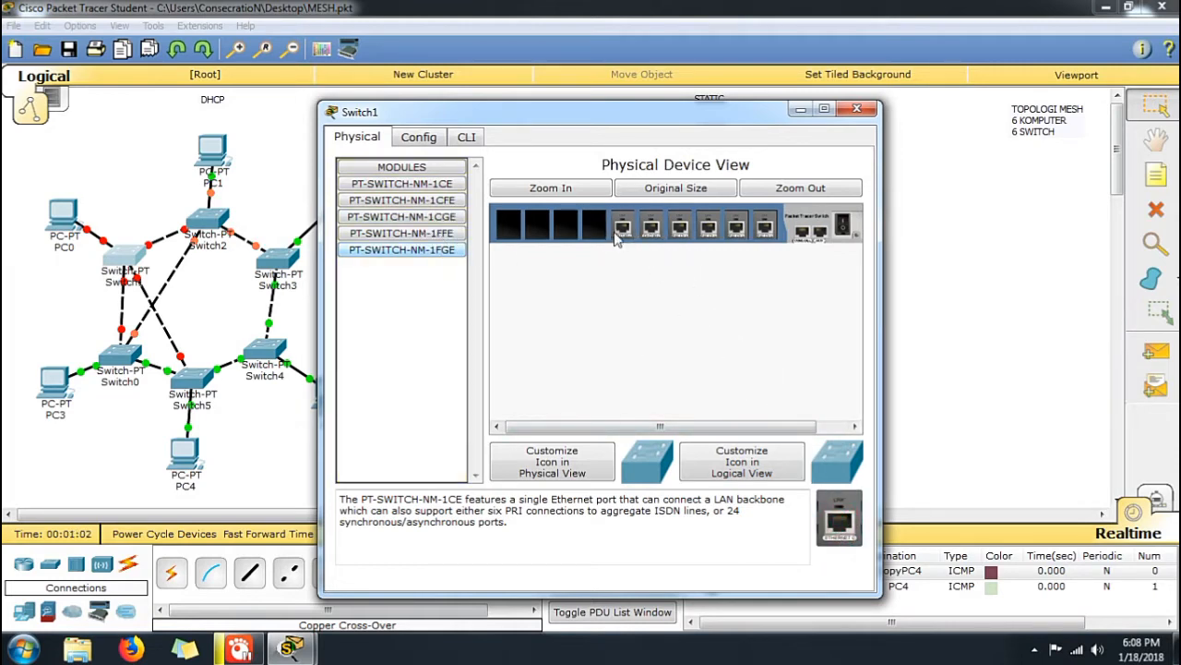
{"action": "left_click", "coordinate": [844, 224]}
{"action": "left_click", "coordinate": [857, 109]}
Power off Switch0 in the DHCP topology and remove its two fiber modules
{"action": "left_click", "coordinate": [114, 365]}
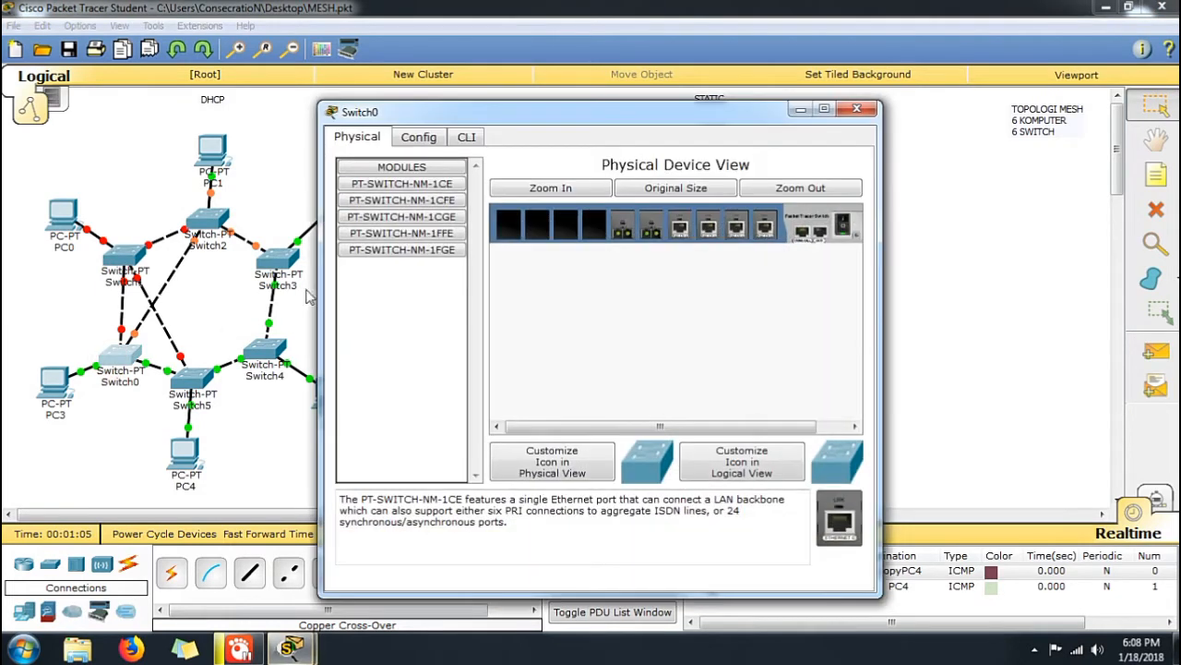
{"action": "left_click_drag", "start_coordinate": [438, 256], "coordinate": [571, 231]}
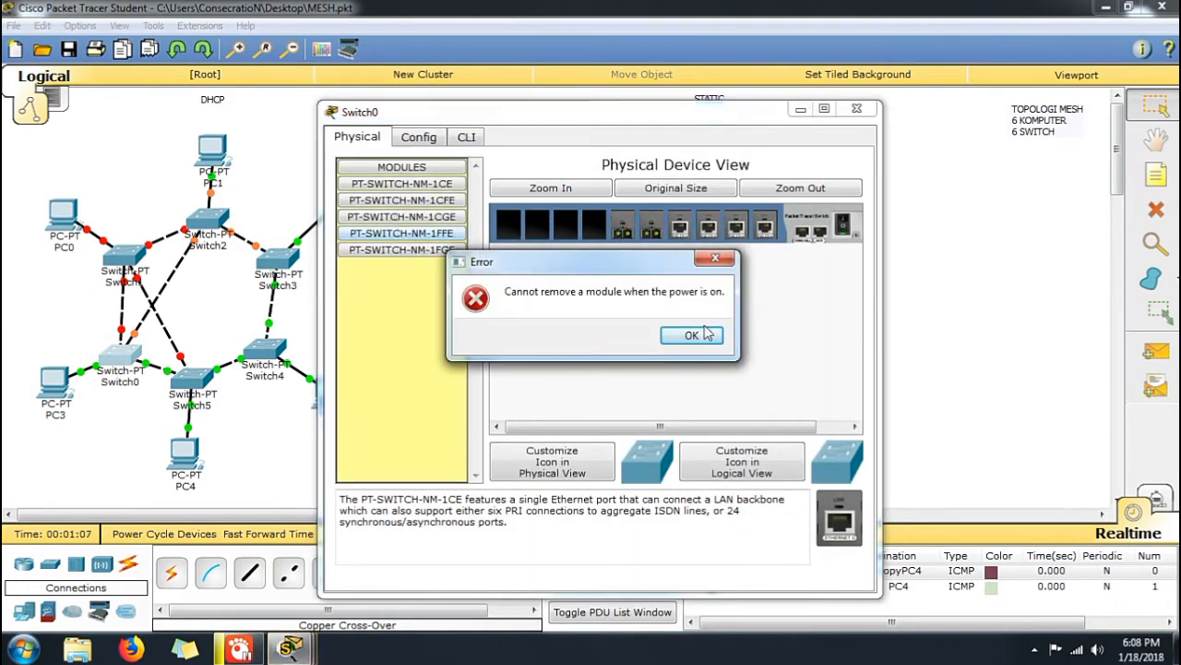
{"action": "left_click", "coordinate": [691, 333]}
{"action": "left_click", "coordinate": [841, 225]}
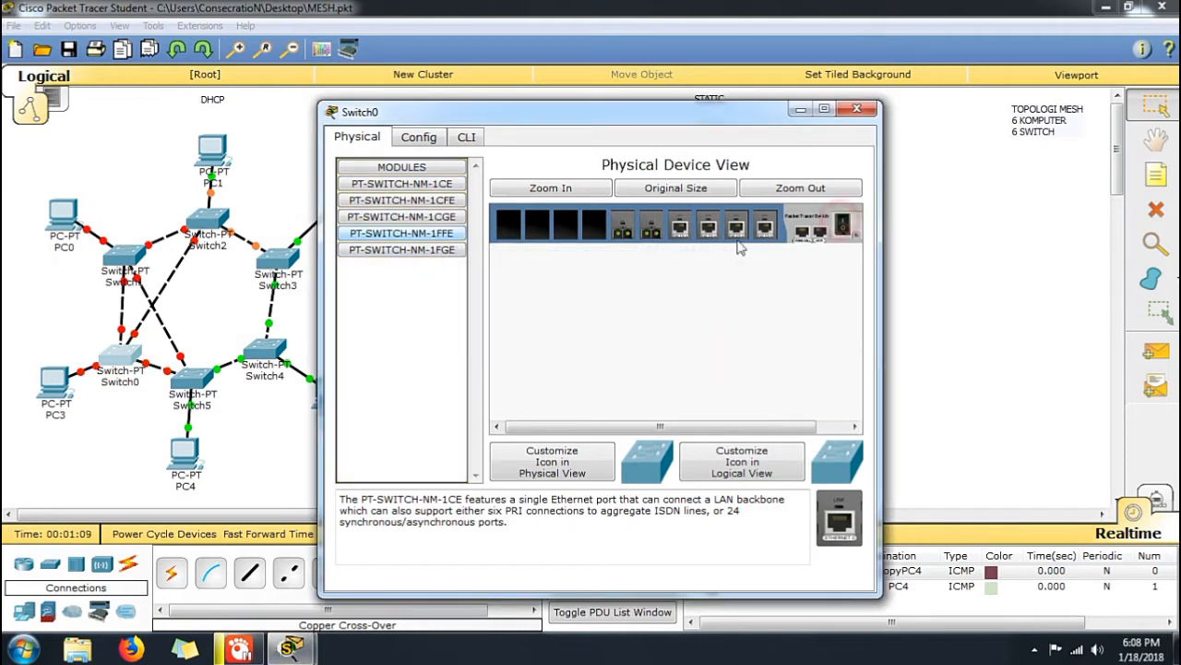
{"action": "left_click_drag", "start_coordinate": [648, 233], "coordinate": [453, 232]}
Install PT-SWITCH-NM-1CE modules in Switch0's two freed slots and power the switch back on
{"action": "left_click_drag", "start_coordinate": [847, 528], "coordinate": [652, 227]}
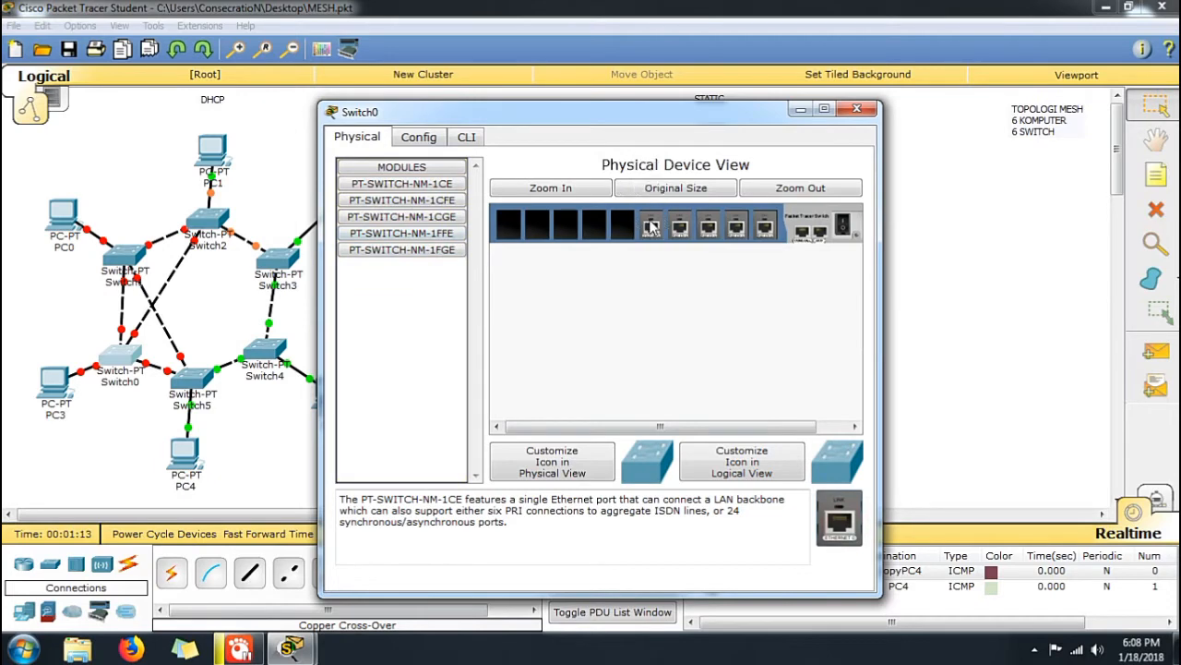
{"action": "left_click_drag", "start_coordinate": [839, 515], "coordinate": [626, 231]}
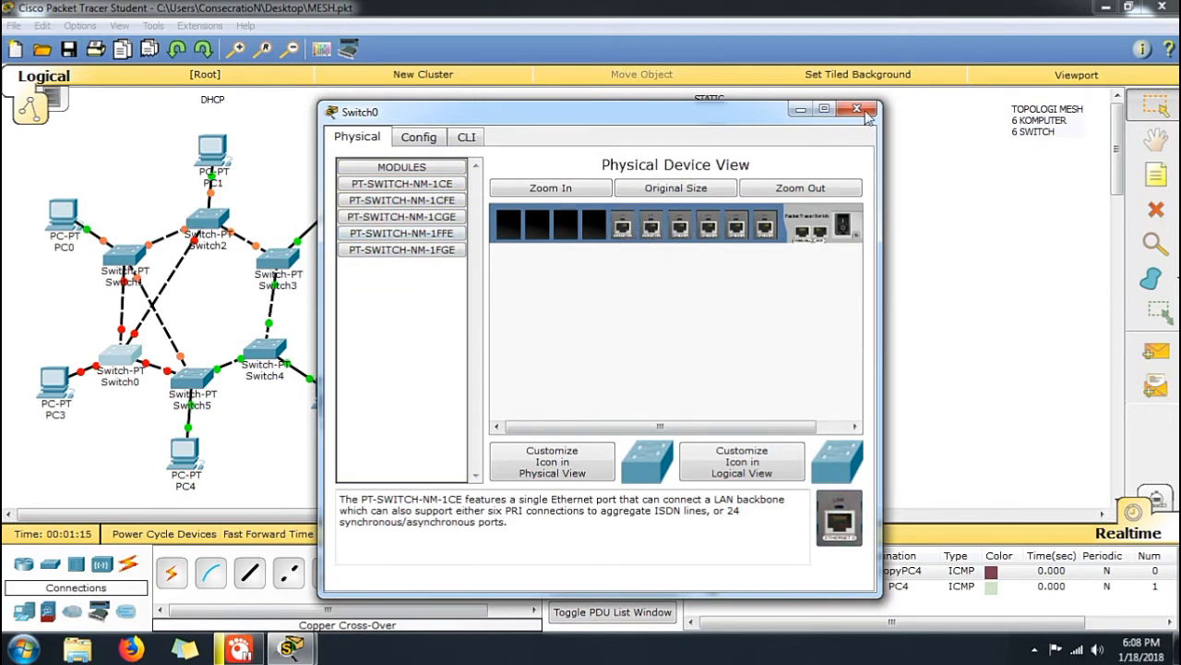
{"action": "left_click", "coordinate": [843, 224]}
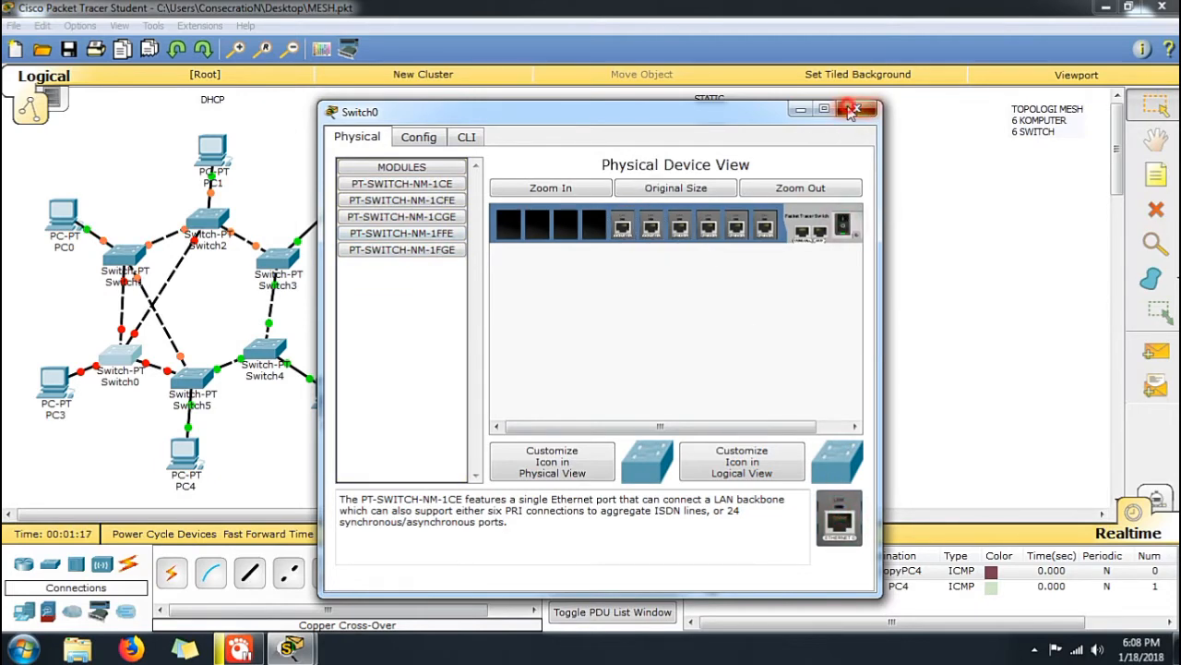
{"action": "left_click", "coordinate": [855, 109]}
Power off Switch5 in the DHCP topology and remove its two fiber modules
{"action": "left_click", "coordinate": [192, 377]}
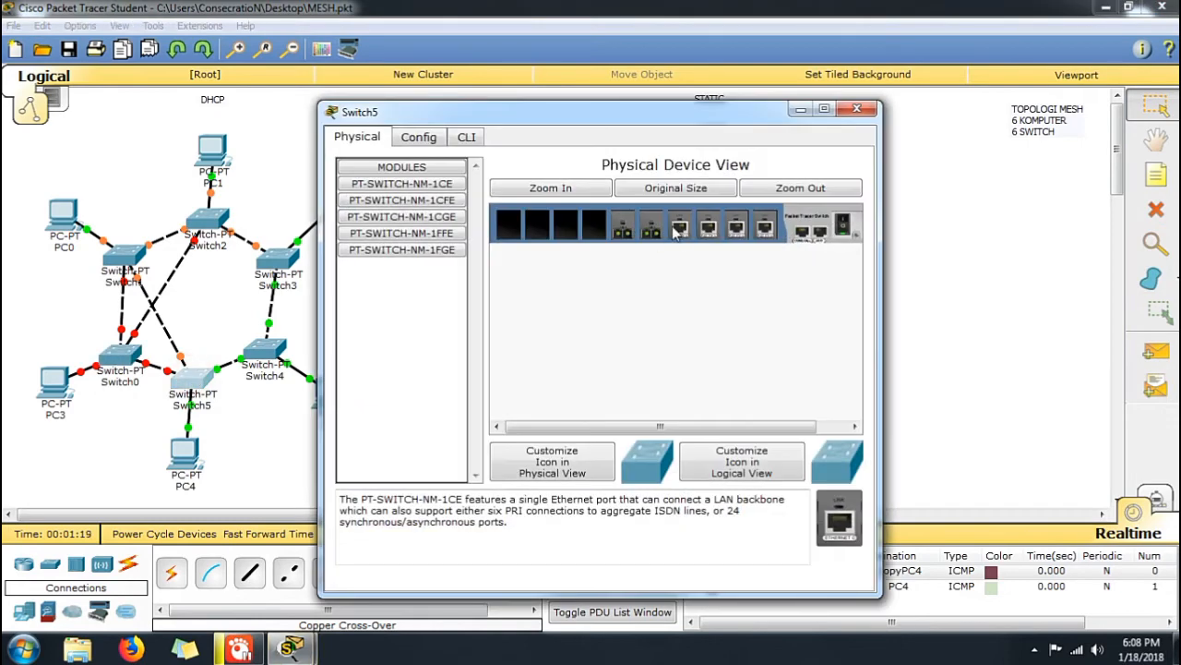
{"action": "left_click", "coordinate": [851, 229]}
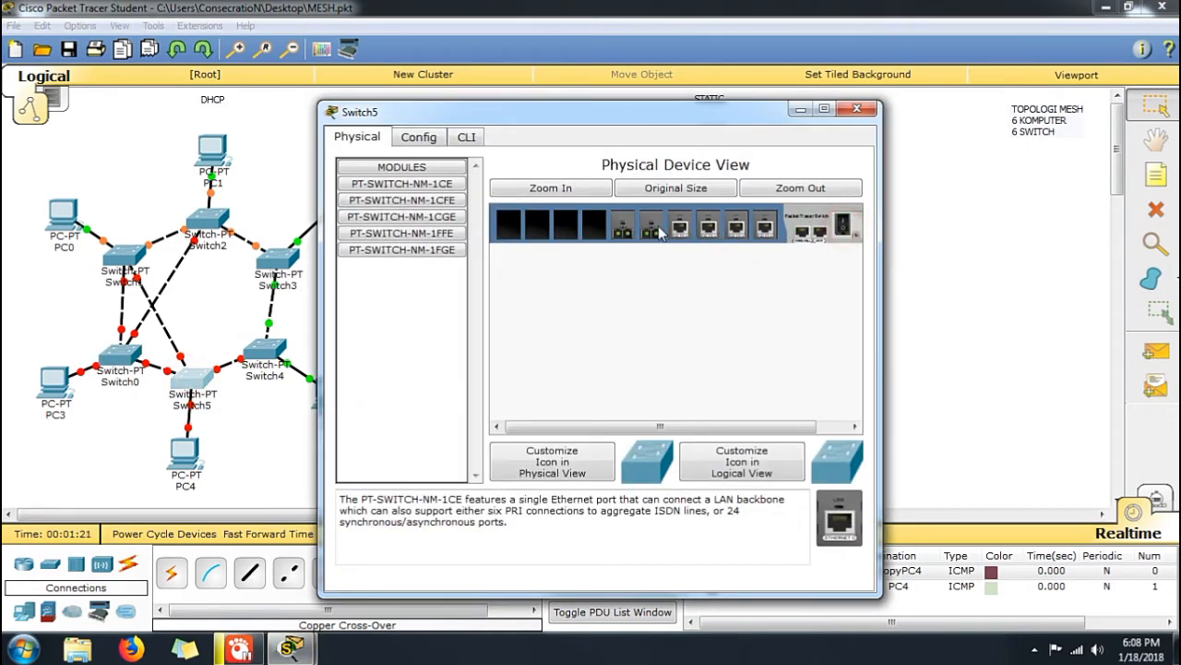
{"action": "left_click_drag", "start_coordinate": [658, 231], "coordinate": [443, 219]}
{"action": "left_click_drag", "start_coordinate": [620, 233], "coordinate": [430, 218]}
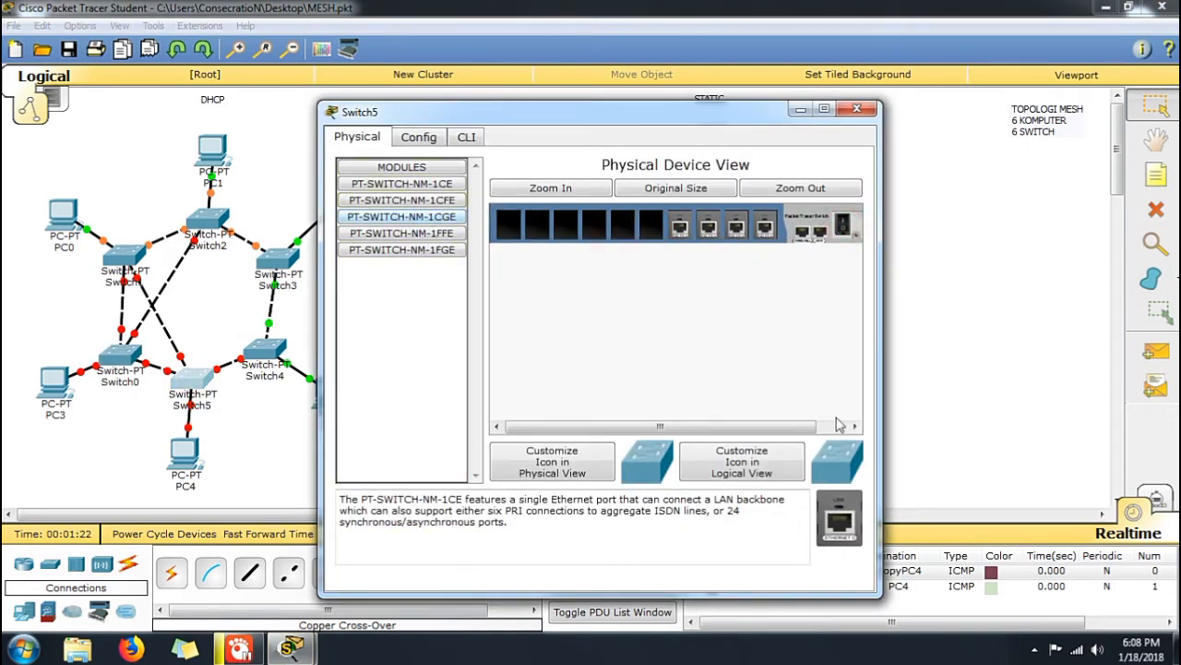
Install PT-SWITCH-NM-1CE modules in Switch5's two freed slots and power the switch back on
{"action": "left_click_drag", "start_coordinate": [851, 523], "coordinate": [652, 230]}
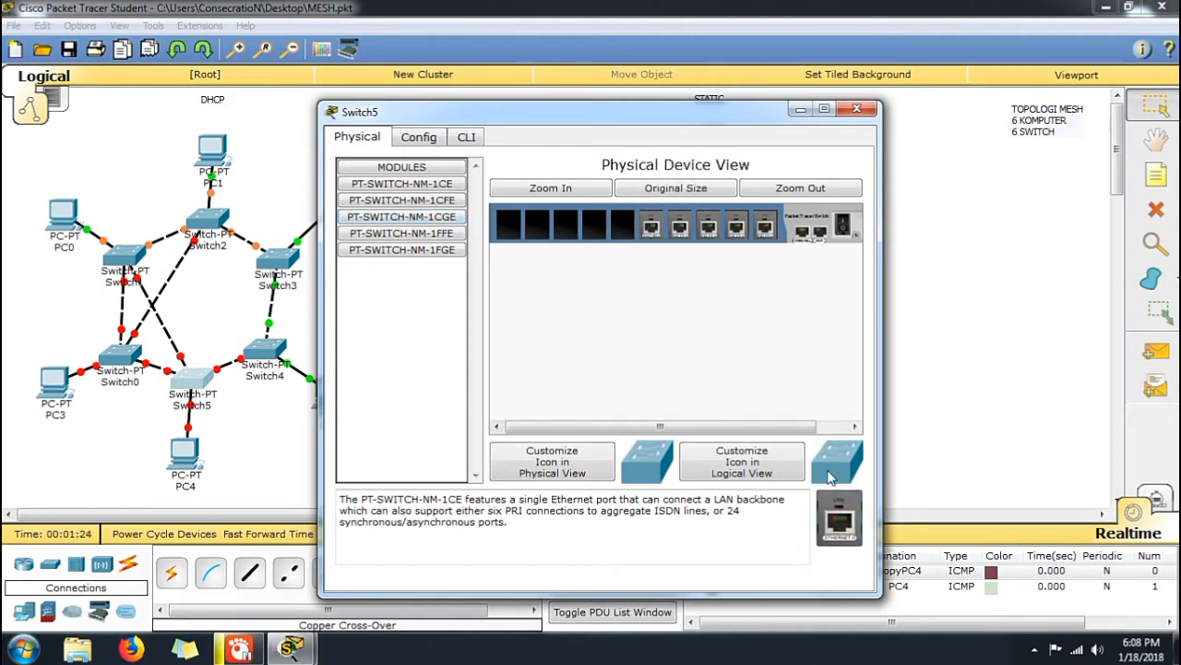
{"action": "left_click_drag", "start_coordinate": [837, 519], "coordinate": [620, 228]}
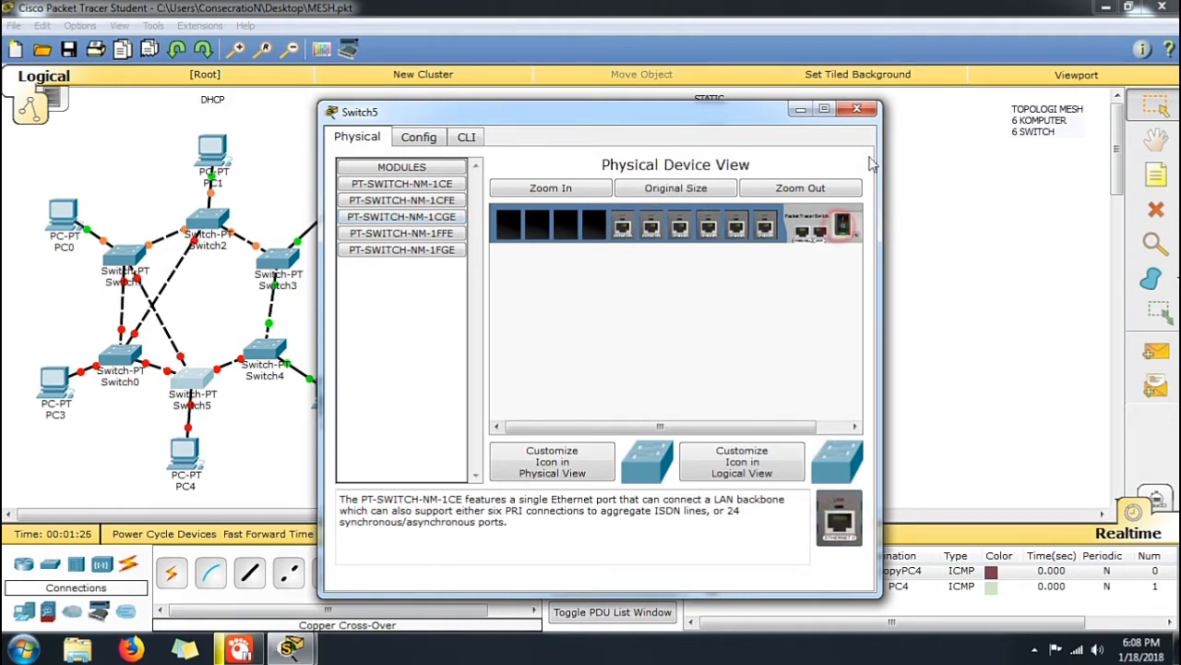
{"action": "left_click", "coordinate": [857, 109]}
Power off Switch4 in the DHCP topology and remove its two fiber modules
{"action": "left_click", "coordinate": [265, 360]}
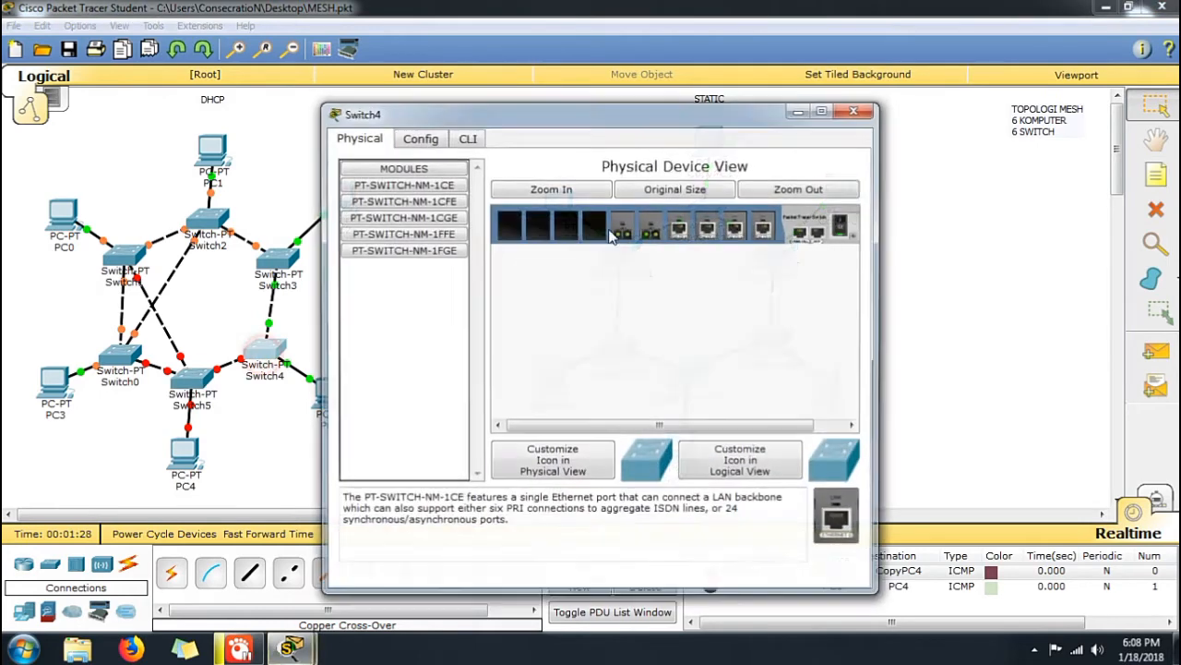
{"action": "left_click_drag", "start_coordinate": [531, 231], "coordinate": [412, 220]}
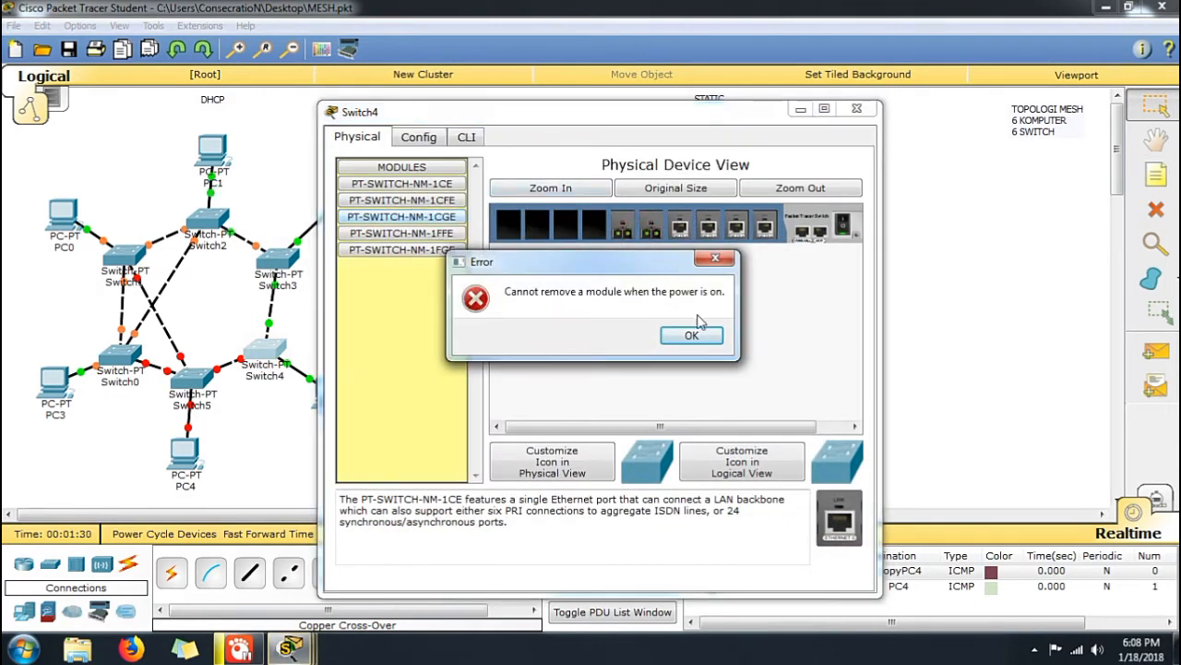
{"action": "left_click", "coordinate": [706, 333]}
{"action": "left_click", "coordinate": [843, 227]}
{"action": "left_click_drag", "start_coordinate": [647, 224], "coordinate": [589, 245]}
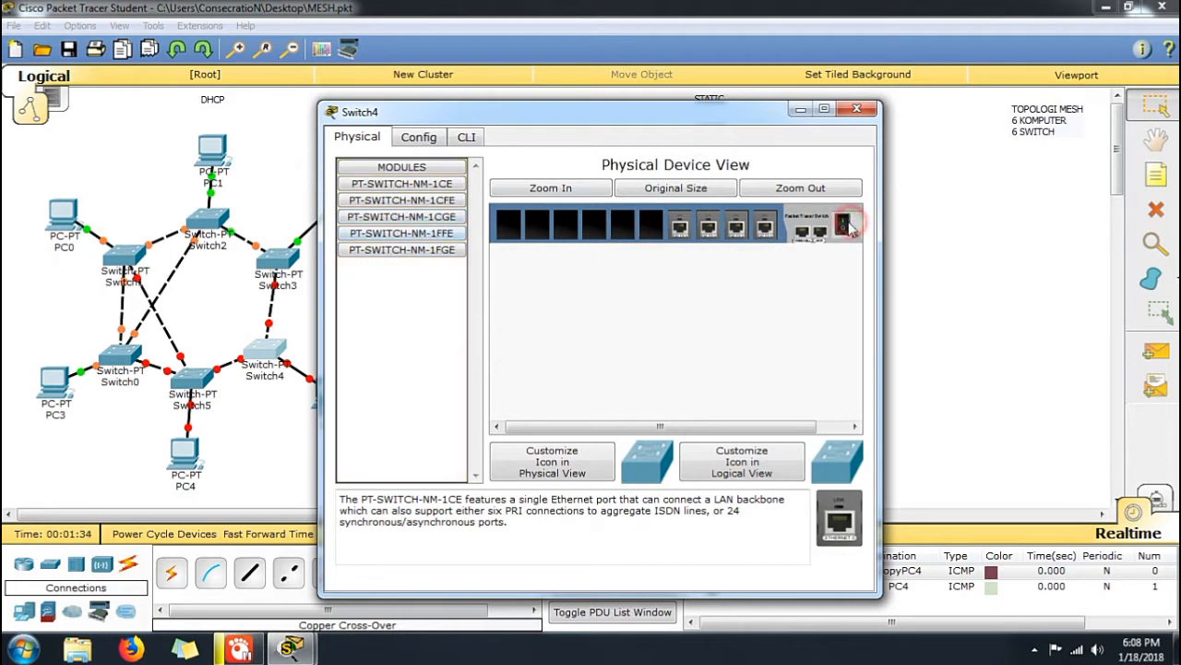
Install PT-SWITCH-NM-1CE modules in Switch4's two freed slots and power the switch back on
{"action": "left_click_drag", "start_coordinate": [858, 519], "coordinate": [657, 226]}
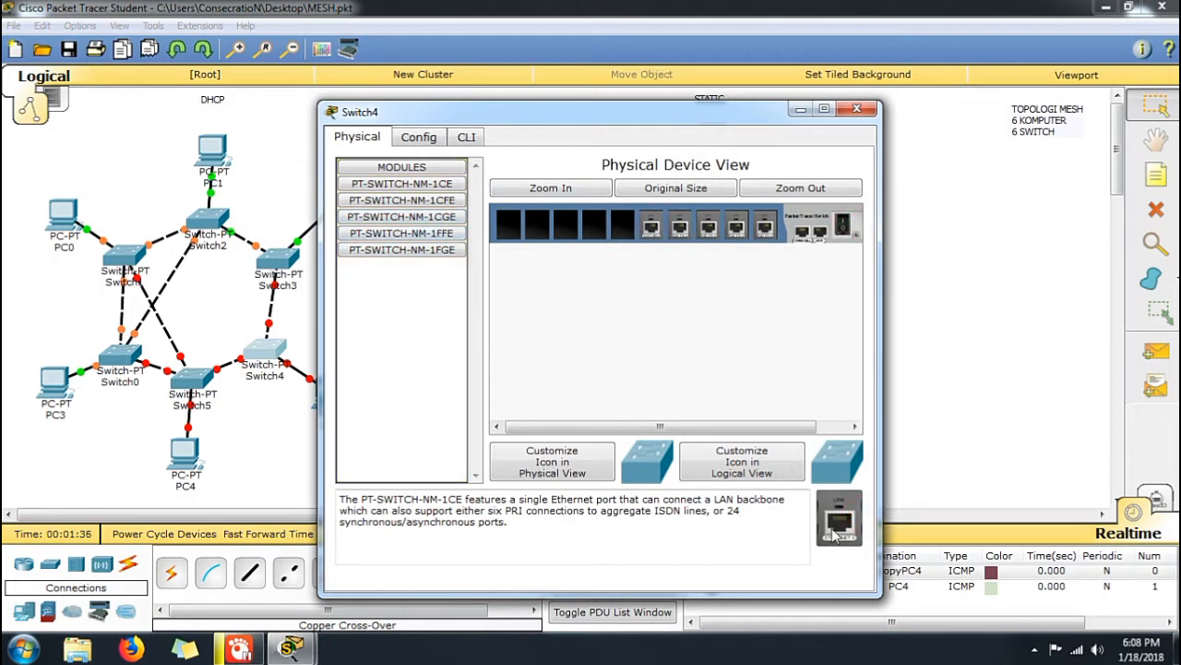
{"action": "left_click_drag", "start_coordinate": [833, 534], "coordinate": [620, 231]}
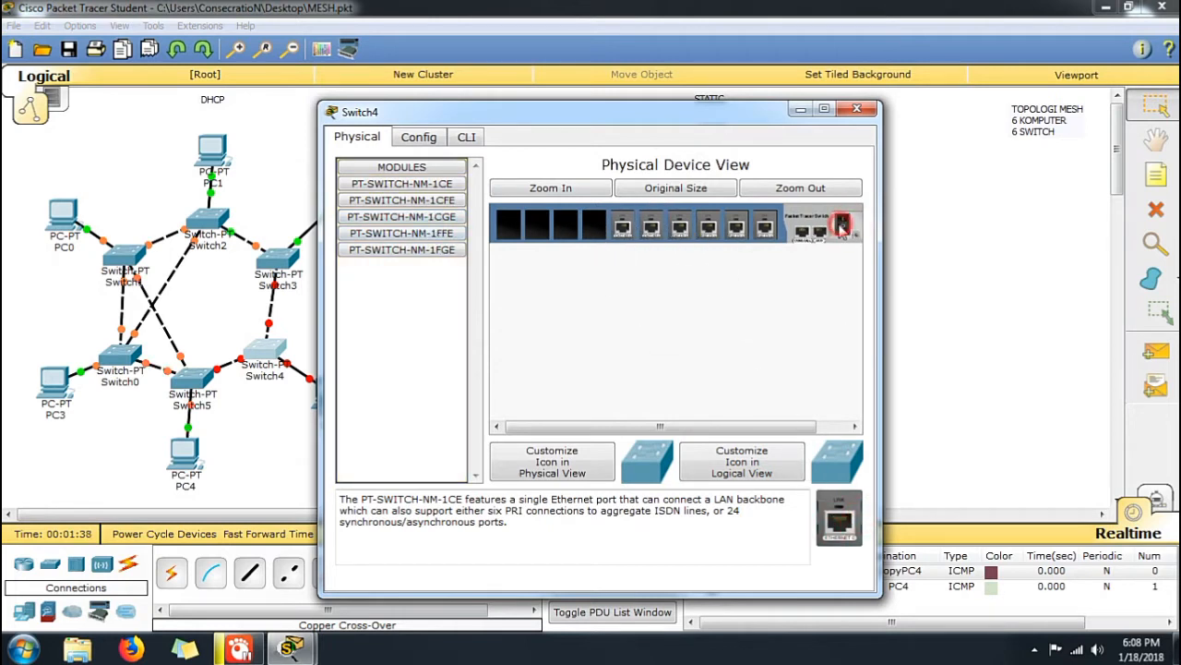
{"action": "left_click", "coordinate": [856, 110]}
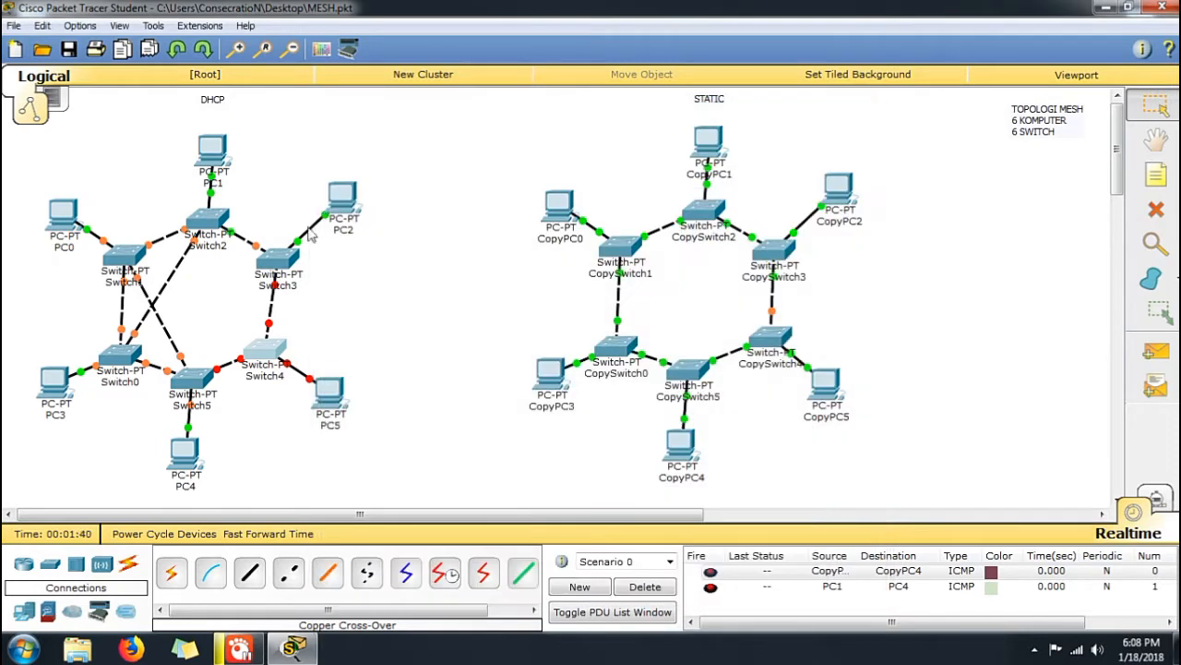
Power off Switch3 in the DHCP topology and remove its two fiber modules
{"action": "left_click", "coordinate": [277, 264]}
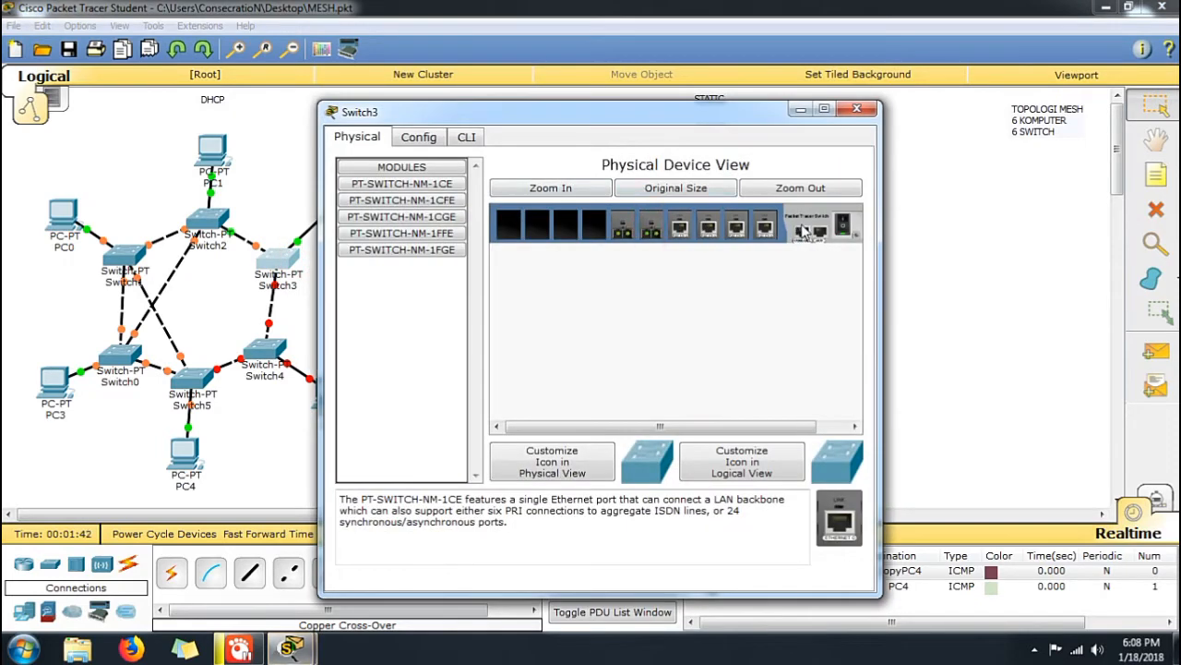
{"action": "left_click", "coordinate": [841, 224]}
{"action": "left_click_drag", "start_coordinate": [653, 229], "coordinate": [452, 231]}
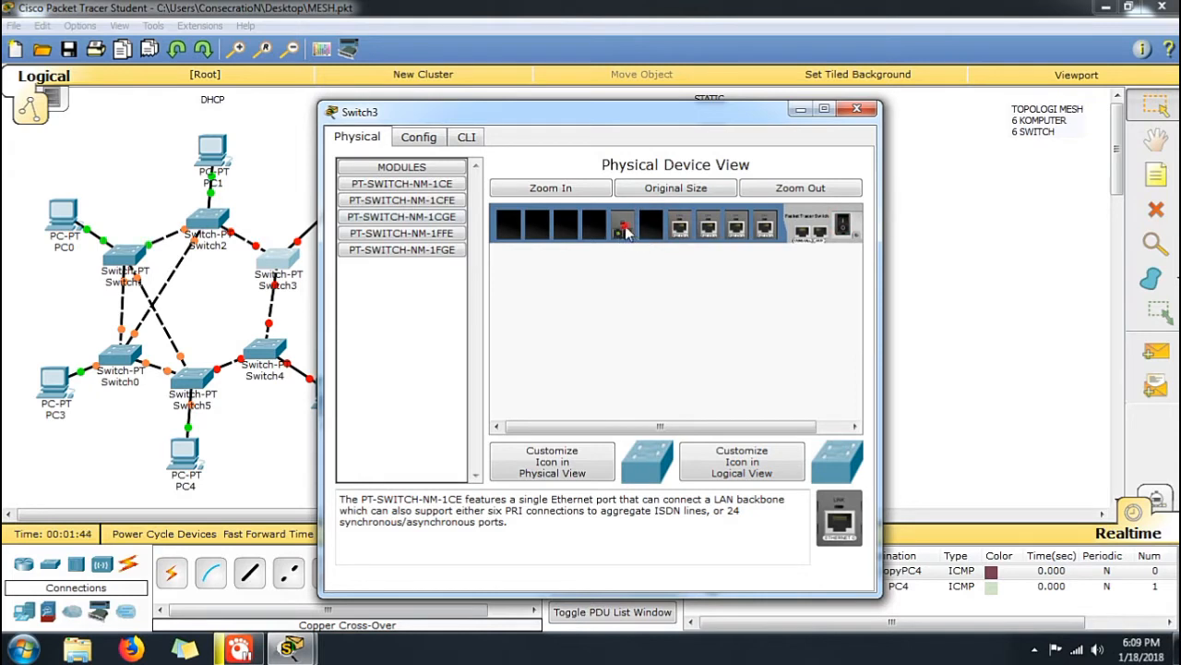
{"action": "left_click_drag", "start_coordinate": [626, 231], "coordinate": [418, 237]}
{"action": "left_click_drag", "start_coordinate": [637, 235], "coordinate": [678, 251]}
Install PT-SWITCH-NM-1CE modules in Switch3's two freed slots and power the switch back on
{"action": "left_click_drag", "start_coordinate": [841, 503], "coordinate": [653, 231]}
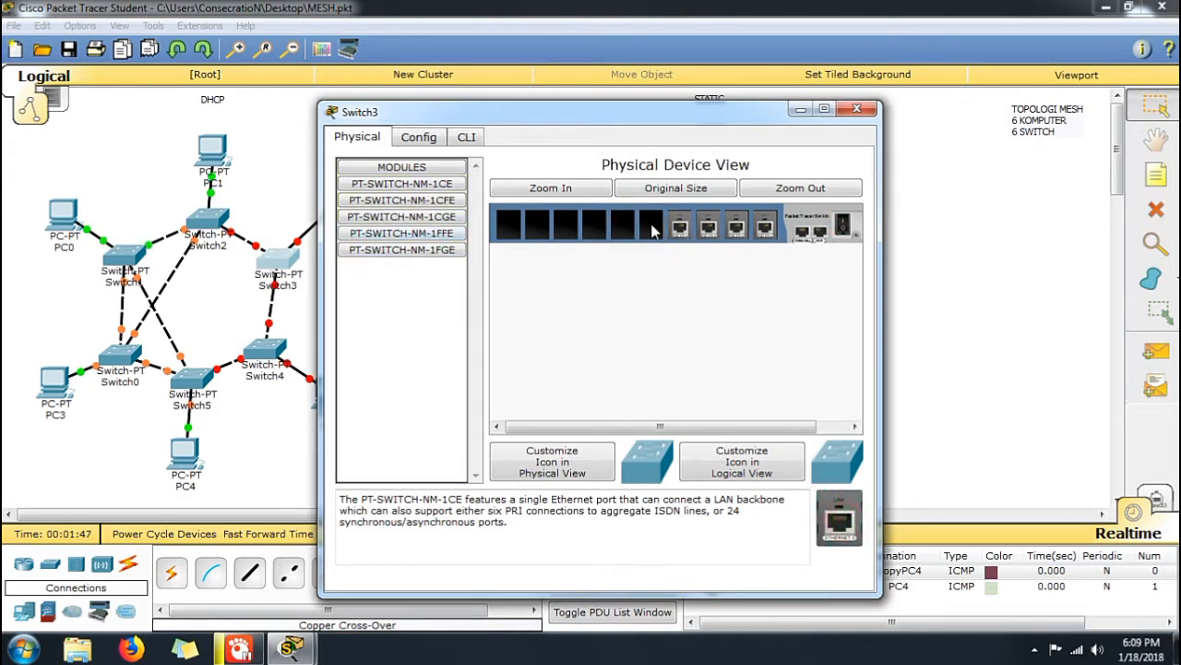
{"action": "left_click_drag", "start_coordinate": [861, 543], "coordinate": [626, 230]}
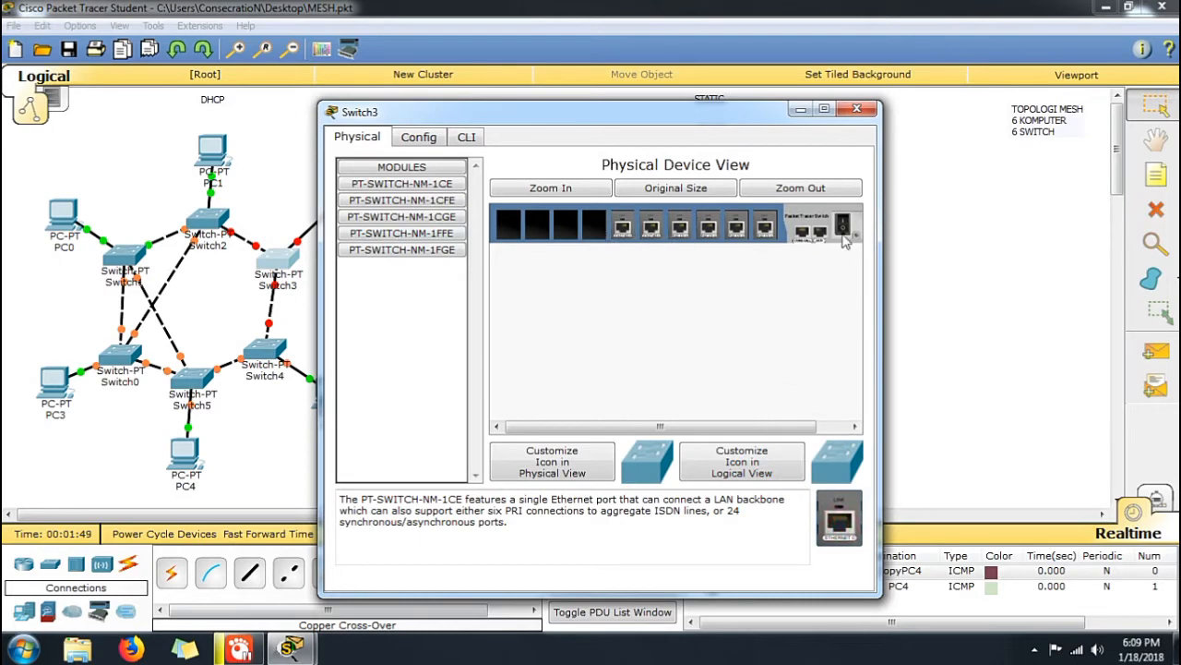
{"action": "left_click", "coordinate": [858, 110]}
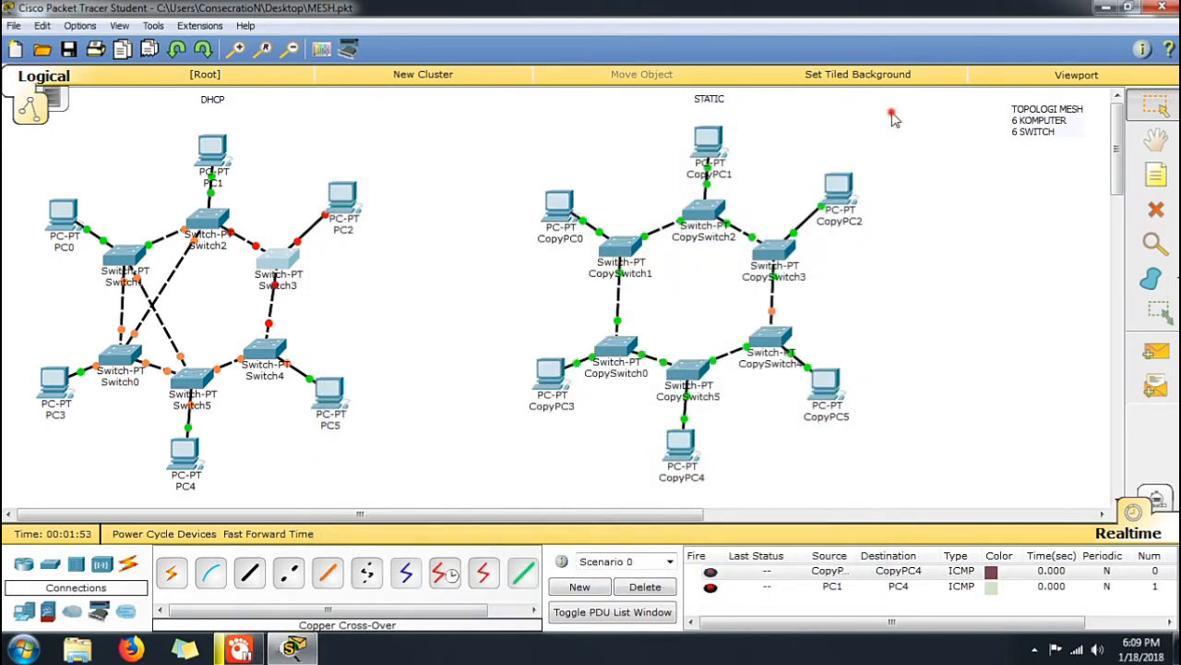
Delete all the copied PCs and switches of the STATIC topology and fast-forward the simulation time twice
{"action": "left_click_drag", "start_coordinate": [892, 115], "coordinate": [542, 485]}
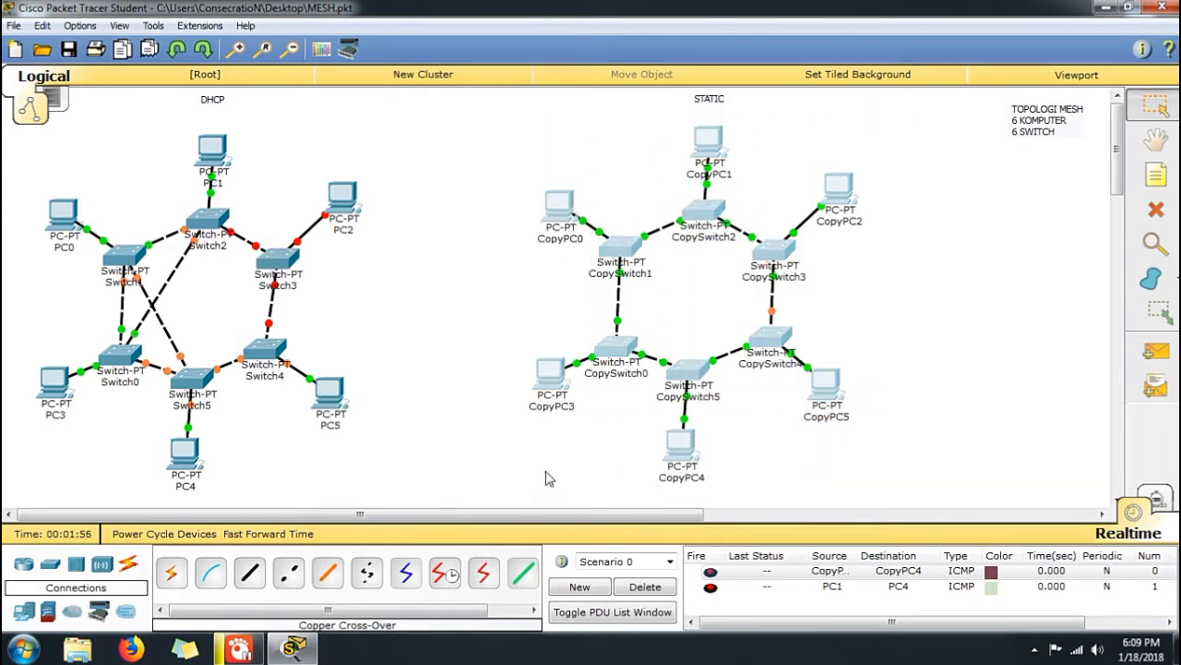
{"action": "key", "text": "Delete"}
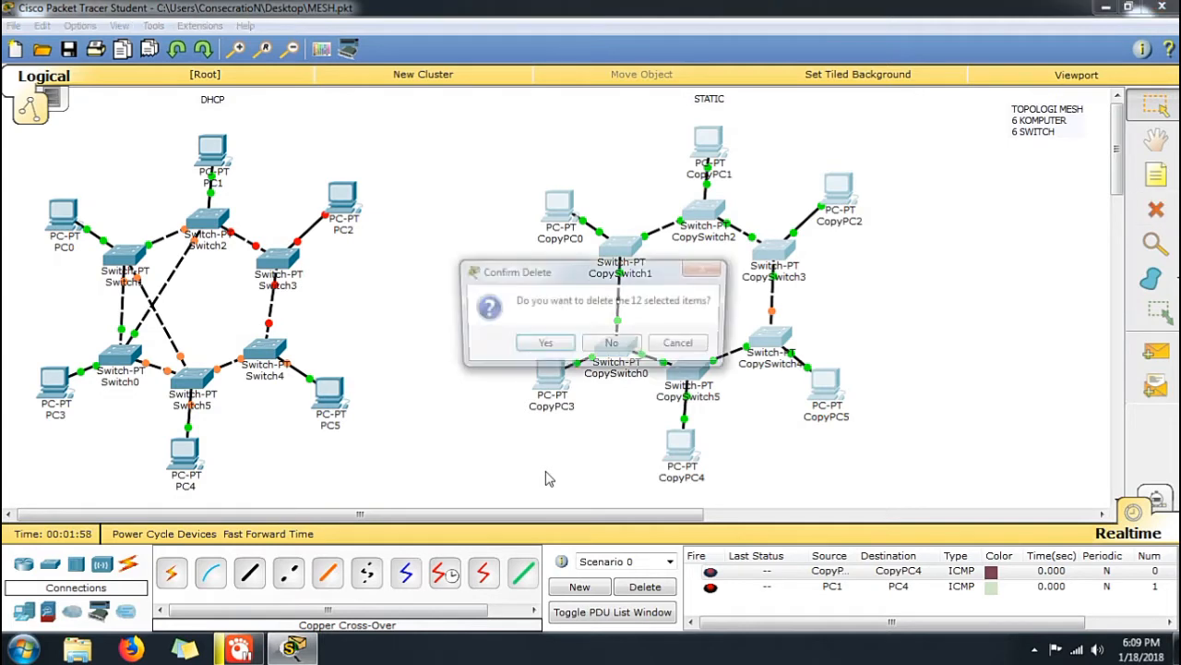
{"action": "left_click", "coordinate": [543, 346]}
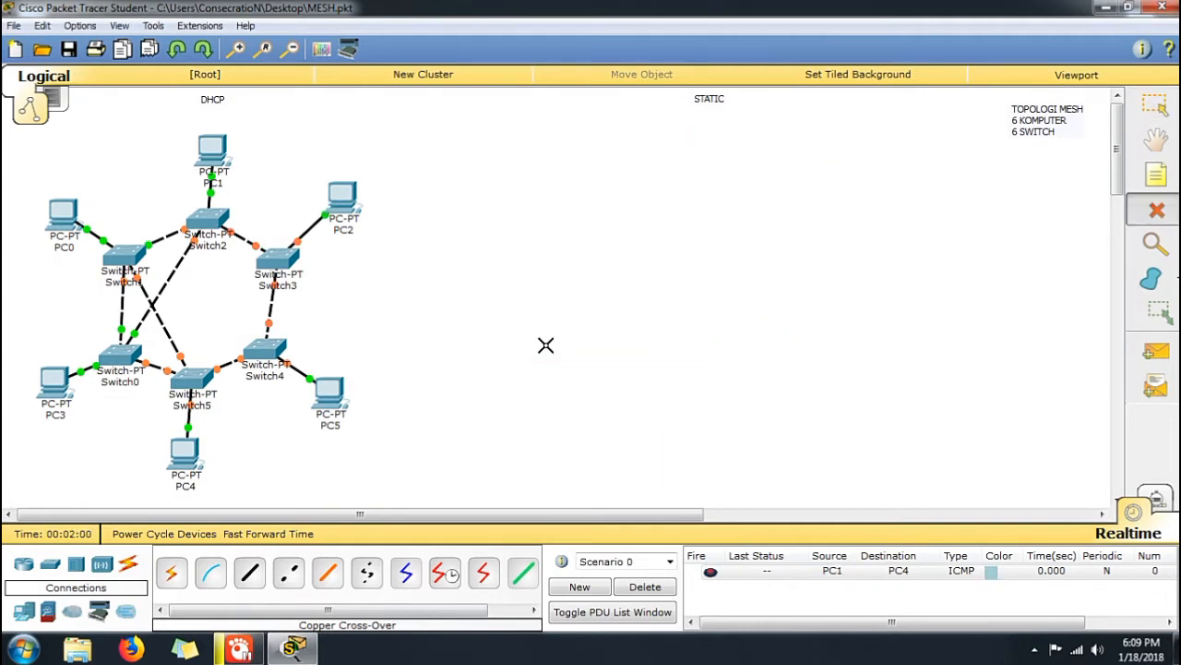
{"action": "key", "text": "Escape"}
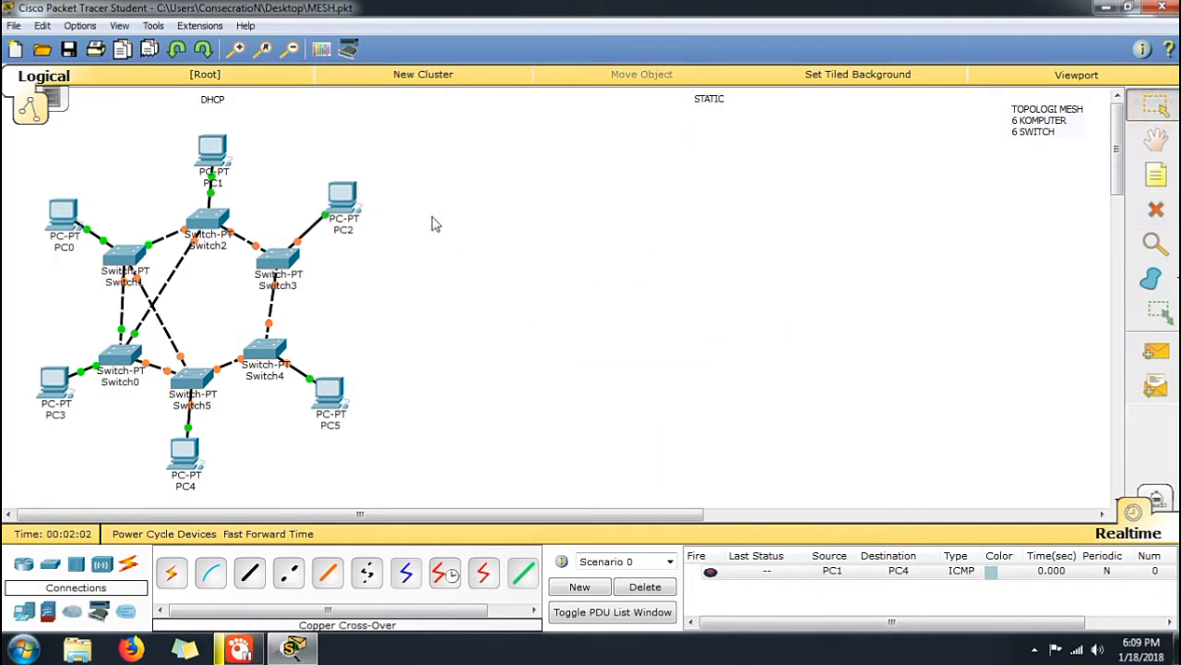
{"action": "left_click", "coordinate": [277, 534]}
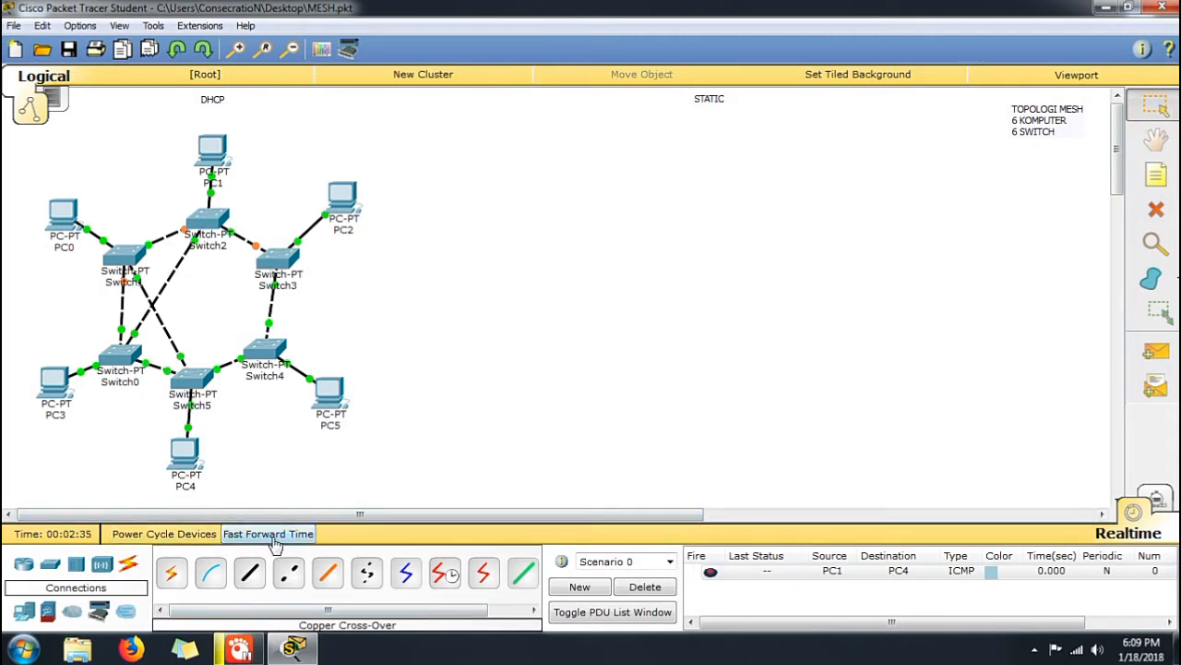
{"action": "left_click", "coordinate": [274, 539]}
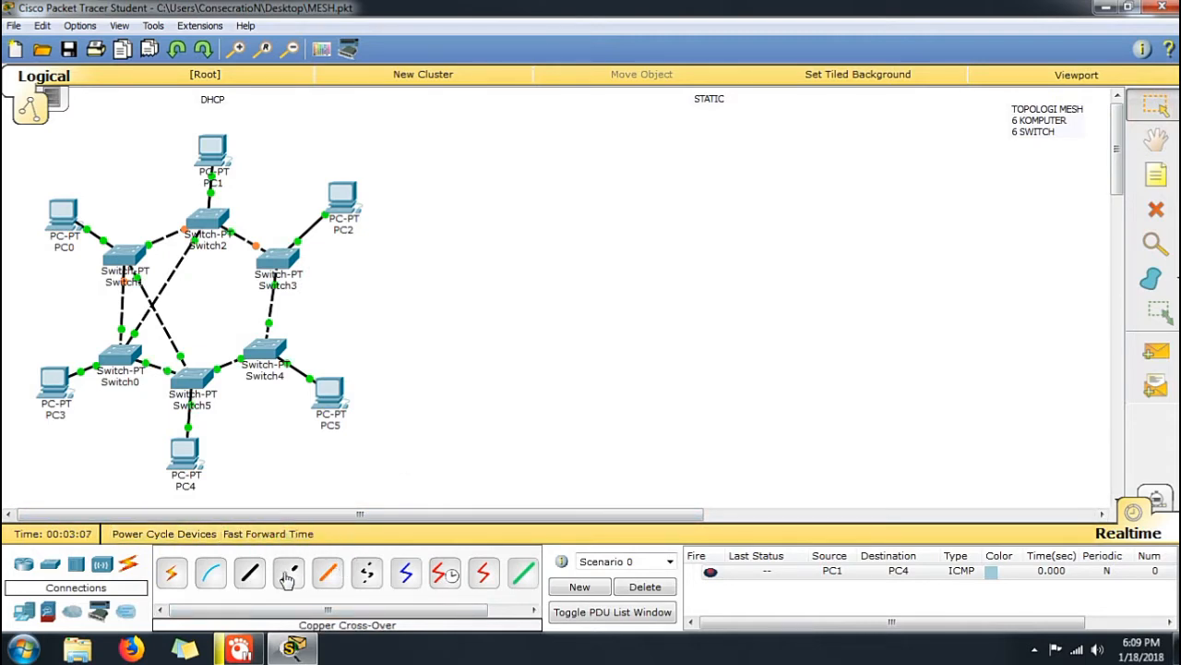
Connect Switch2 to Switch4's FastEthernet3/1 port with a Copper Cross-Over cable
{"action": "left_click", "coordinate": [288, 574]}
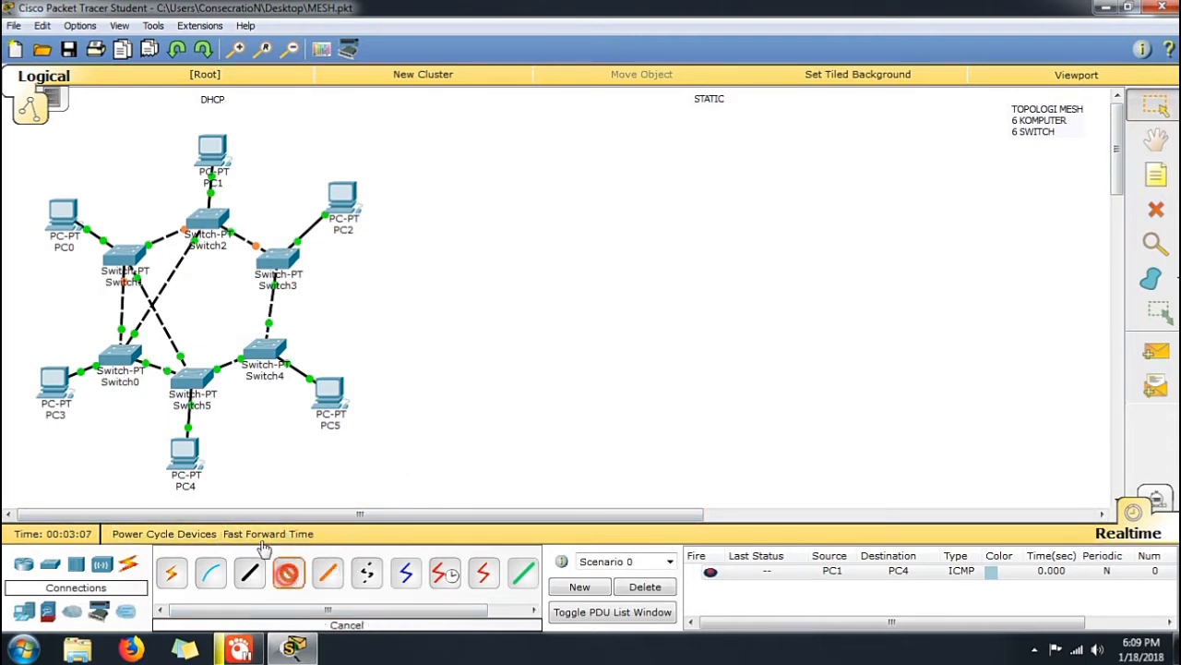
{"action": "left_click", "coordinate": [199, 228]}
{"action": "left_click", "coordinate": [250, 257]}
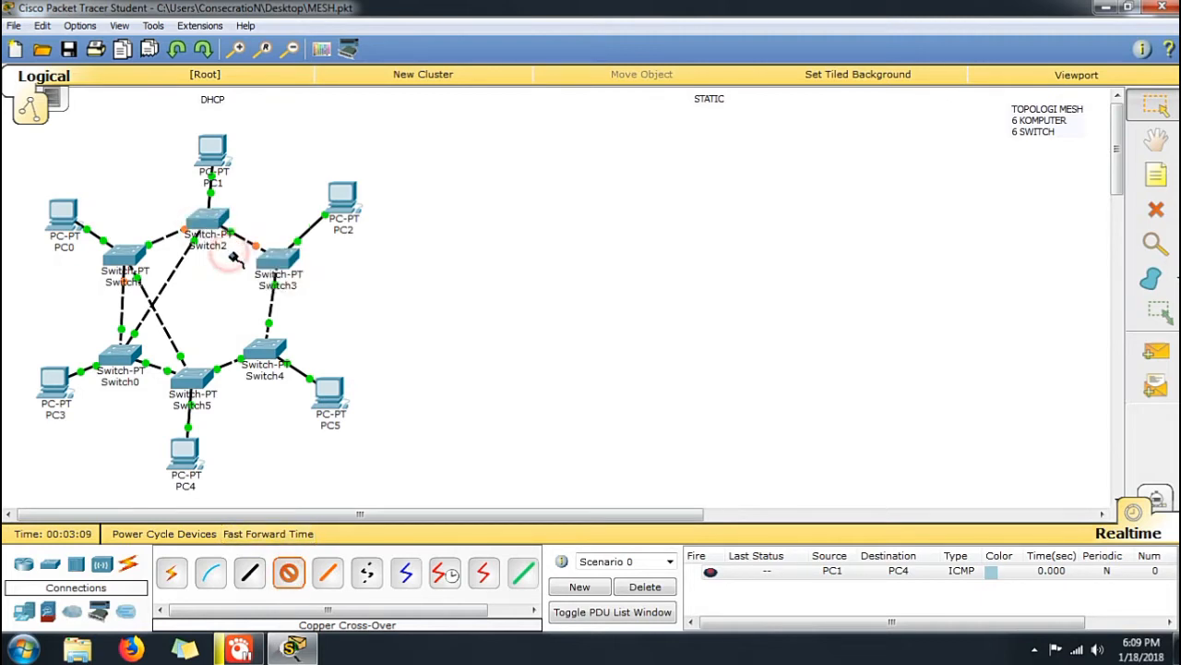
{"action": "left_click", "coordinate": [276, 268]}
{"action": "left_click", "coordinate": [262, 353]}
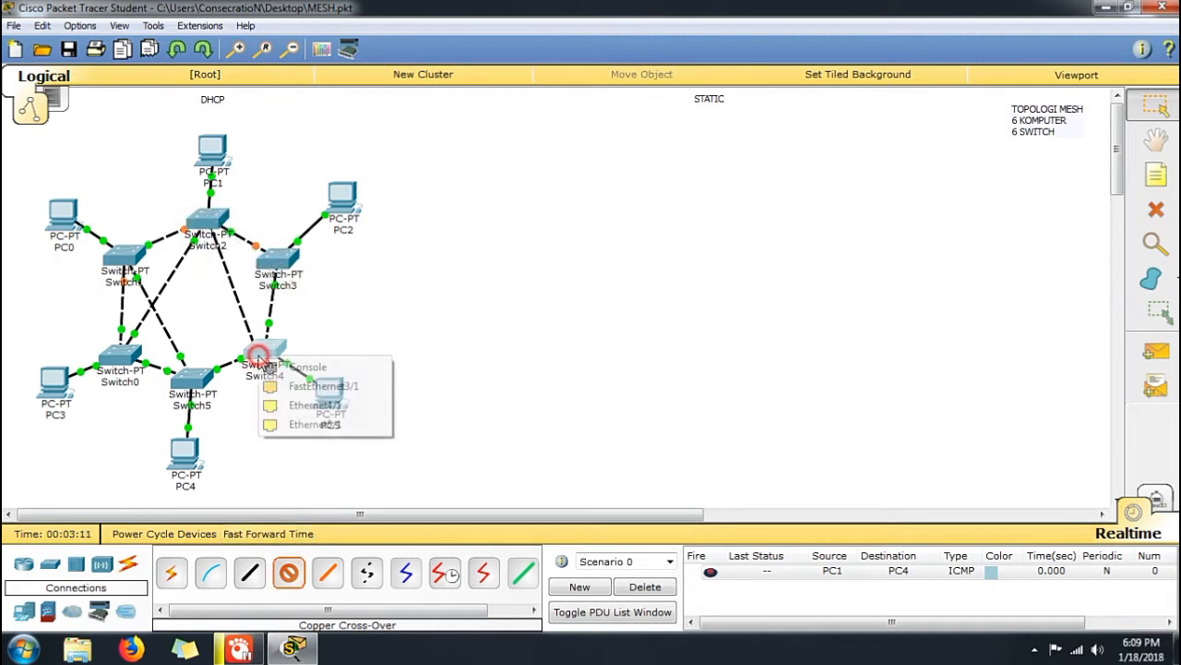
{"action": "left_click", "coordinate": [284, 390]}
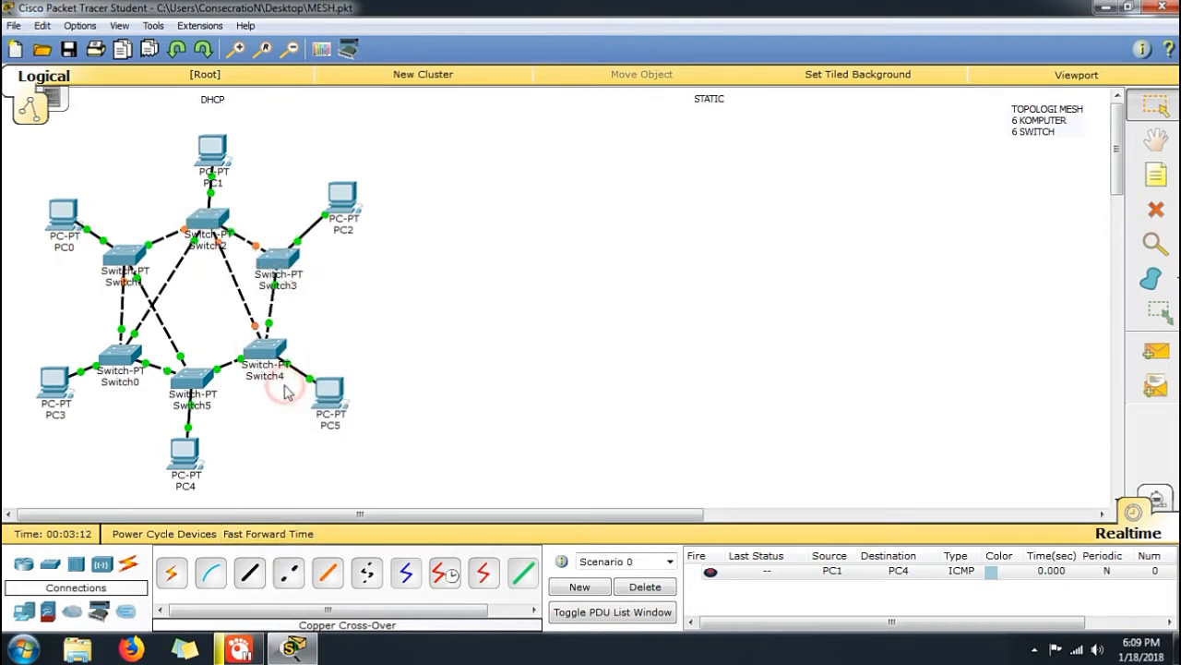
Connect Switch2 to Switch5 with a Copper Cross-Over cable
{"action": "left_click", "coordinate": [288, 574]}
{"action": "left_click", "coordinate": [198, 221]}
{"action": "left_click", "coordinate": [245, 250]}
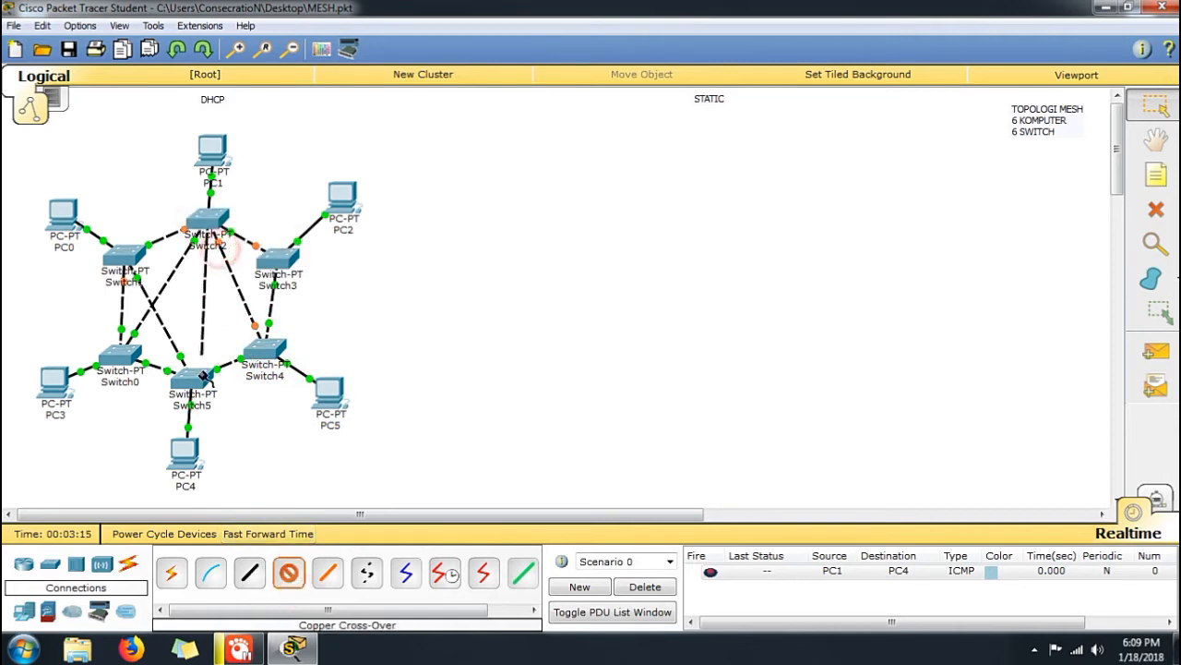
{"action": "left_click", "coordinate": [201, 389]}
{"action": "left_click", "coordinate": [242, 411]}
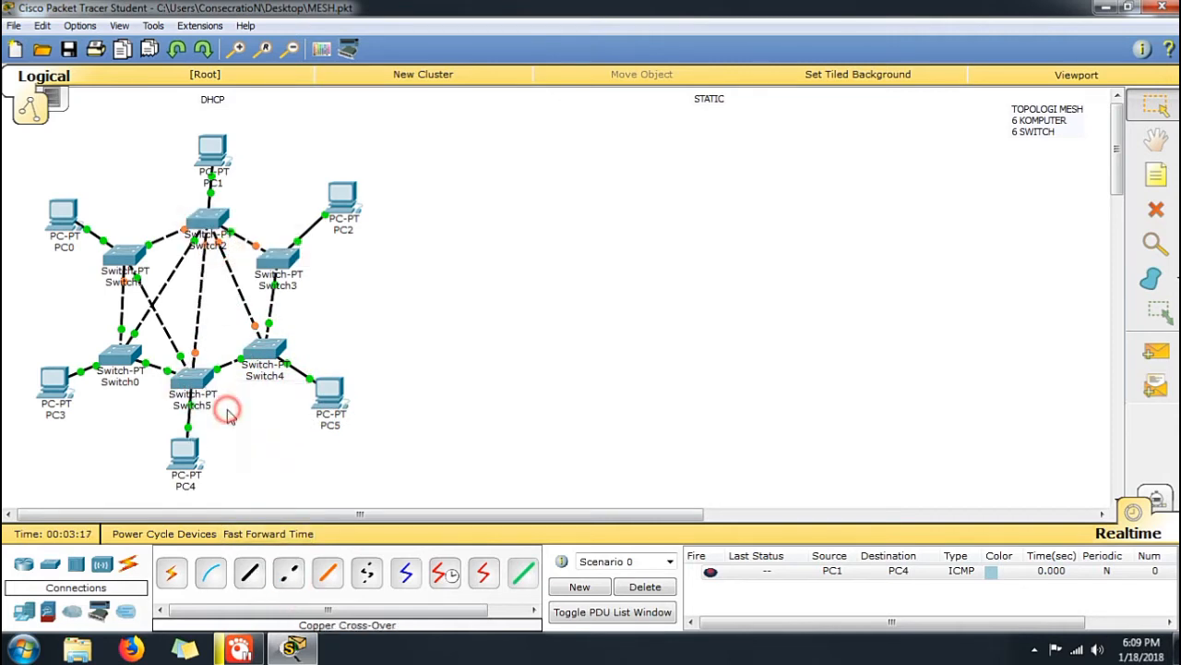
Connect Switch5 to Switch3's Ethernet4/1 port with a Copper Cross-Over cable
{"action": "left_click", "coordinate": [291, 574]}
{"action": "left_click", "coordinate": [190, 378]}
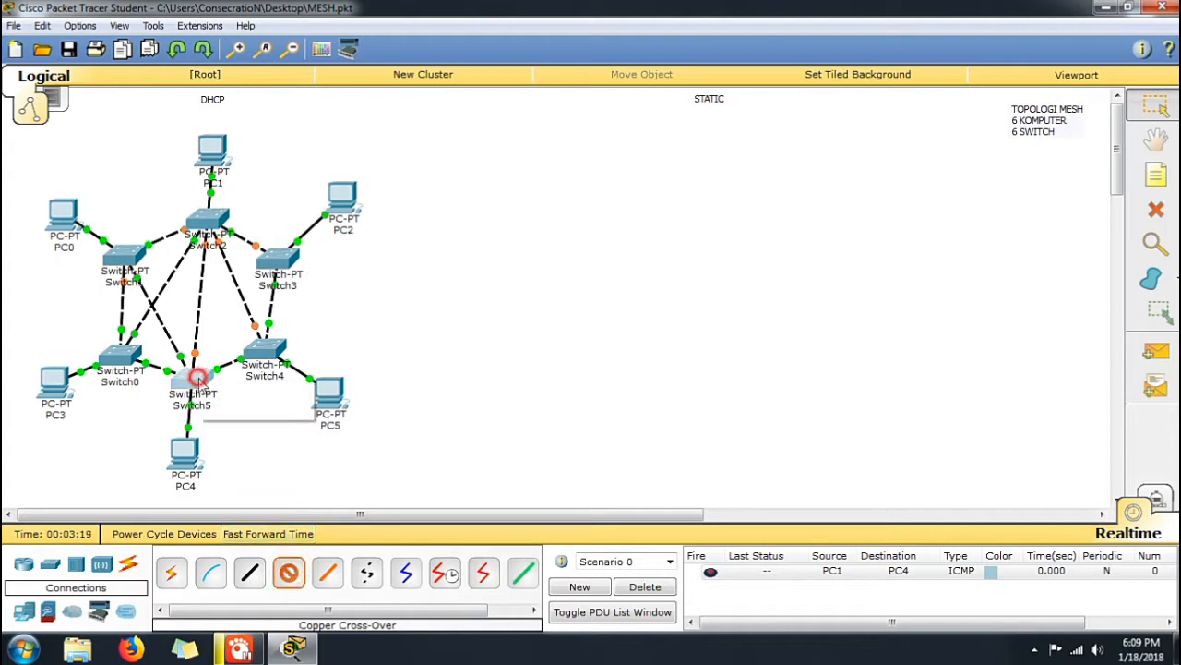
{"action": "left_click", "coordinate": [242, 408]}
{"action": "left_click", "coordinate": [278, 262]}
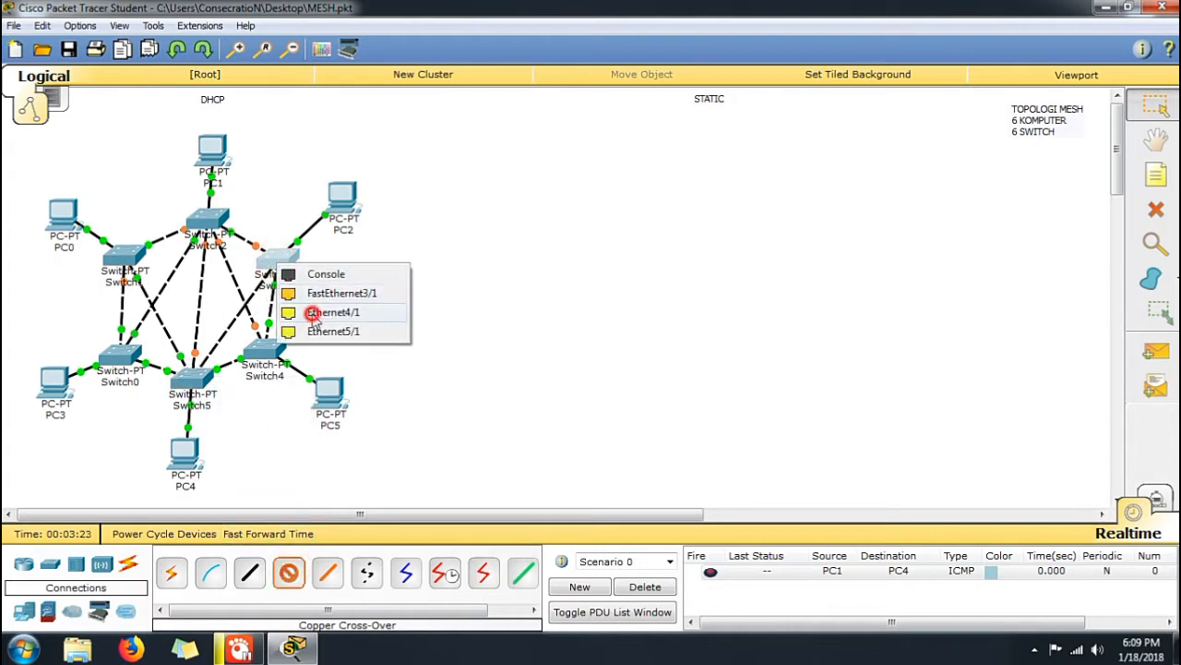
{"action": "left_click", "coordinate": [332, 312]}
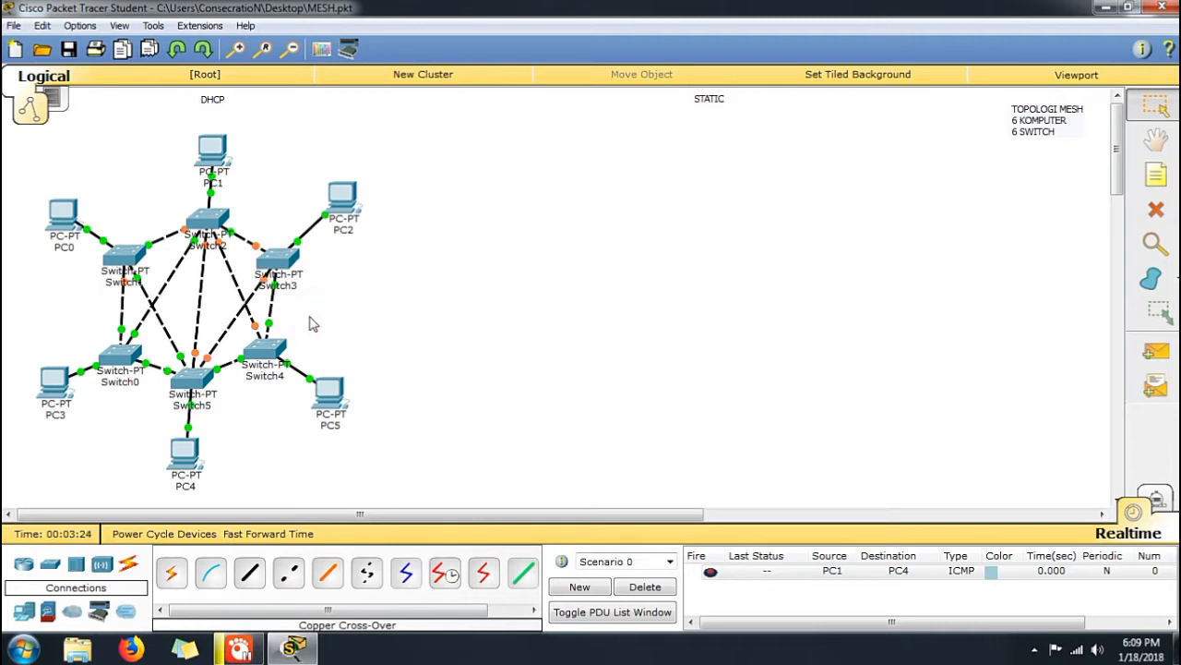
Connect Switch4's Ethernet4/1 port to Switch0's Ethernet5/1 port with a Copper Cross-Over cable
{"action": "left_click", "coordinate": [288, 574]}
{"action": "left_click", "coordinate": [262, 349]}
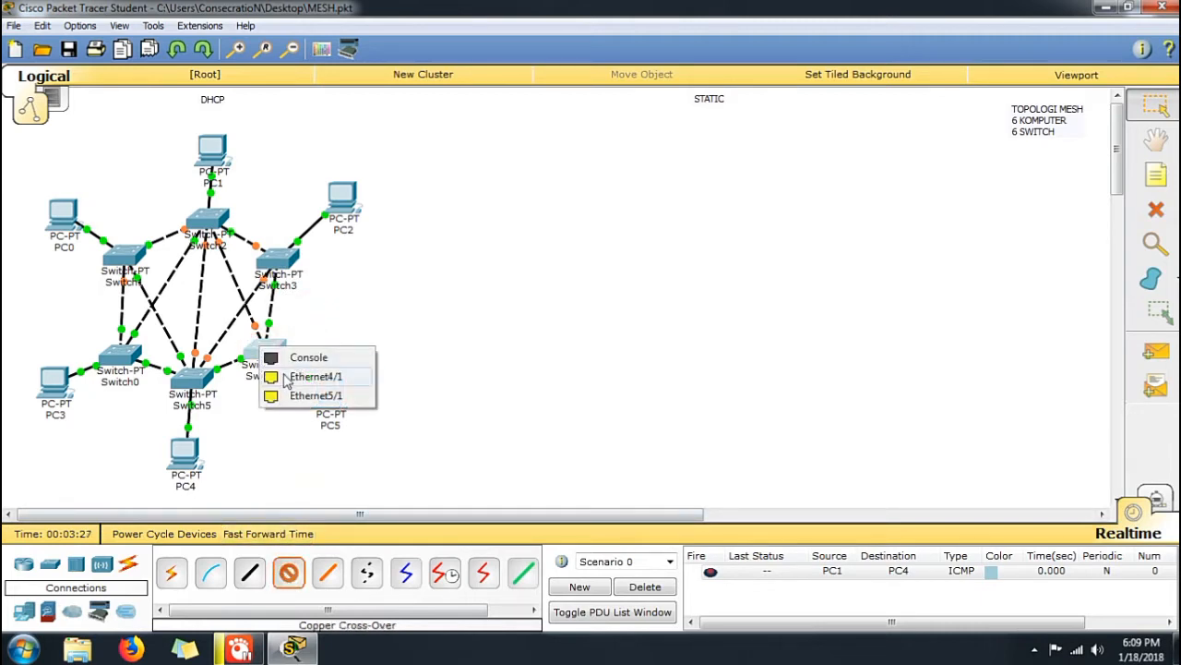
{"action": "left_click", "coordinate": [288, 377]}
{"action": "left_click", "coordinate": [137, 355]}
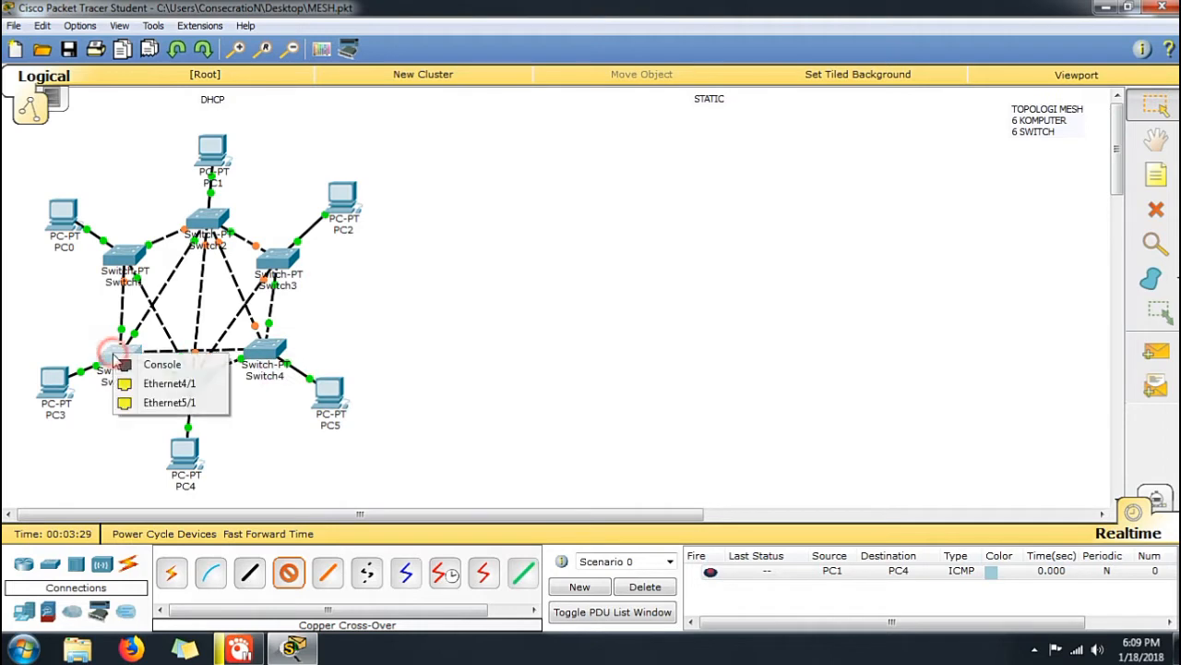
{"action": "left_click", "coordinate": [168, 400]}
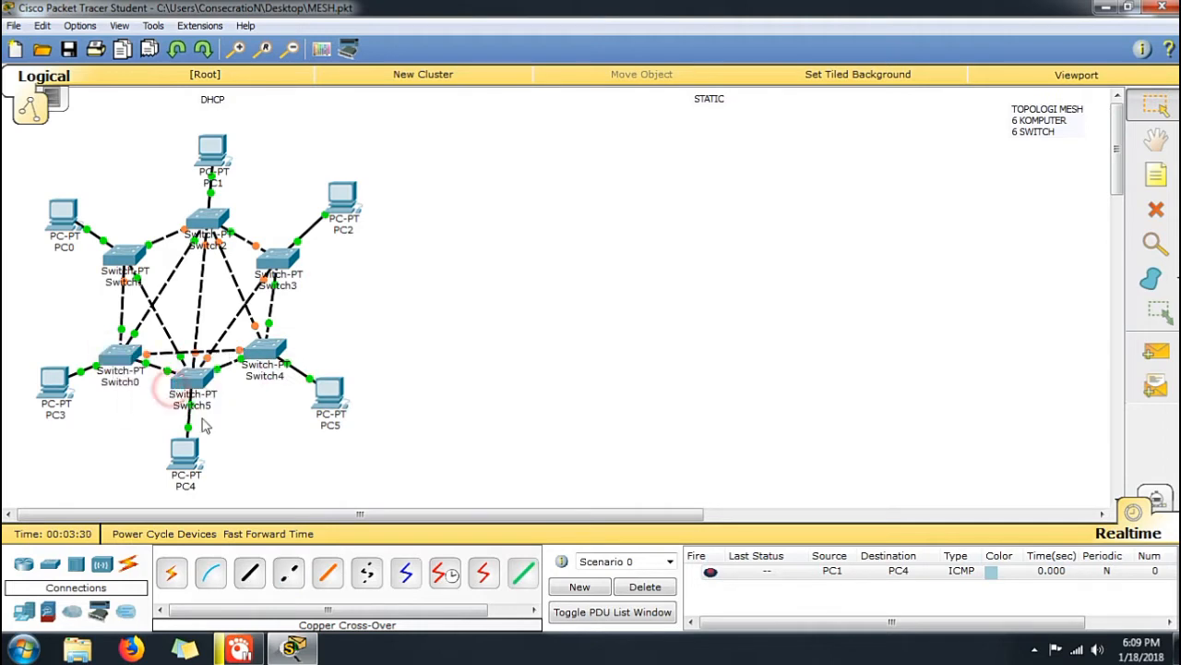
Connect Switch1's Ethernet4/1 port to Switch3's FastEthernet3/1 port with a Copper Cross-Over cable
{"action": "left_click", "coordinate": [288, 576]}
{"action": "left_click", "coordinate": [134, 259]}
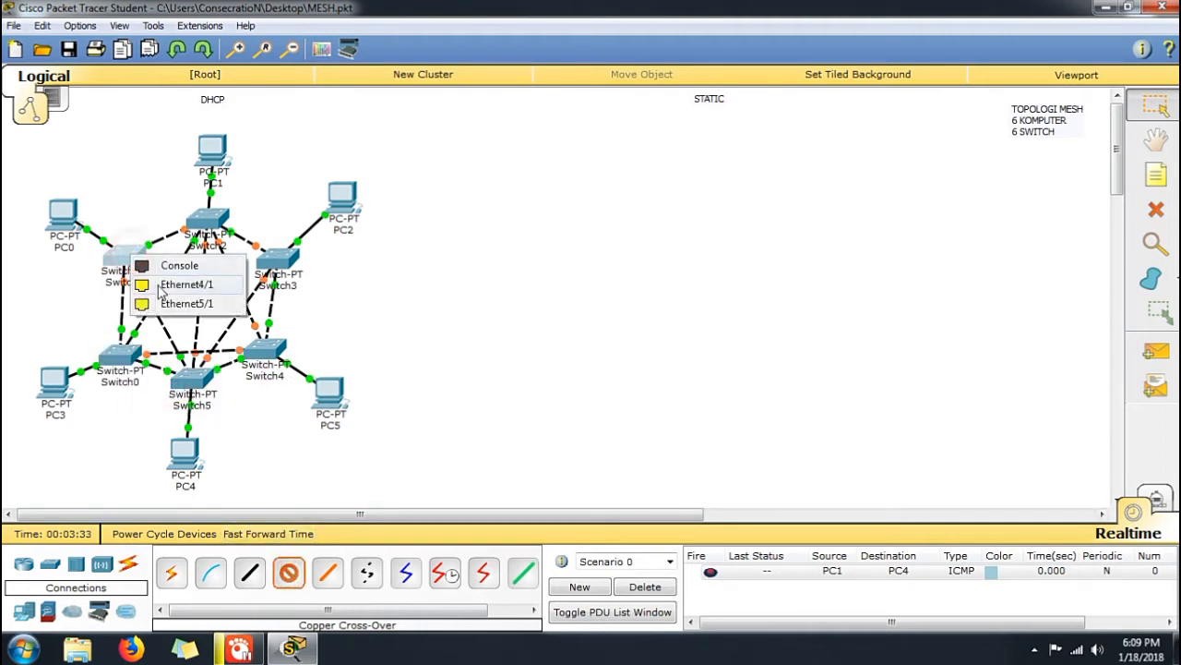
{"action": "left_click", "coordinate": [157, 282]}
{"action": "left_click", "coordinate": [280, 266]}
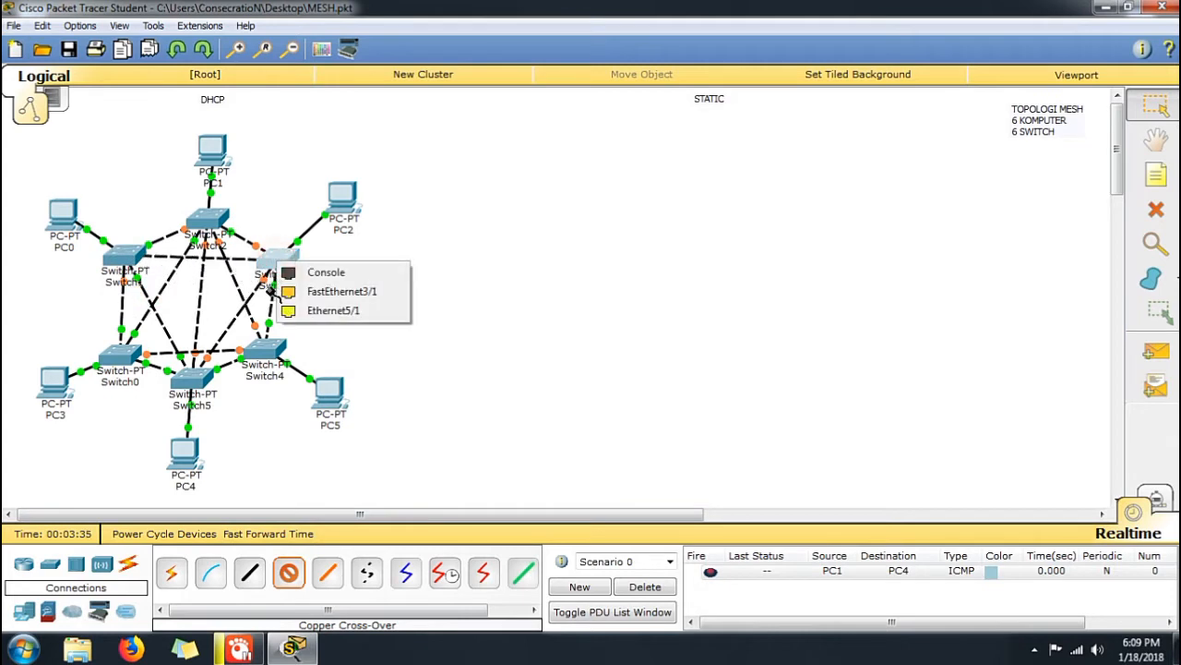
{"action": "left_click", "coordinate": [298, 290]}
Connect Switch1's Ethernet5/1 port to Switch4's Ethernet5/1 port with a Copper Cross-Over cable
{"action": "left_click", "coordinate": [282, 571]}
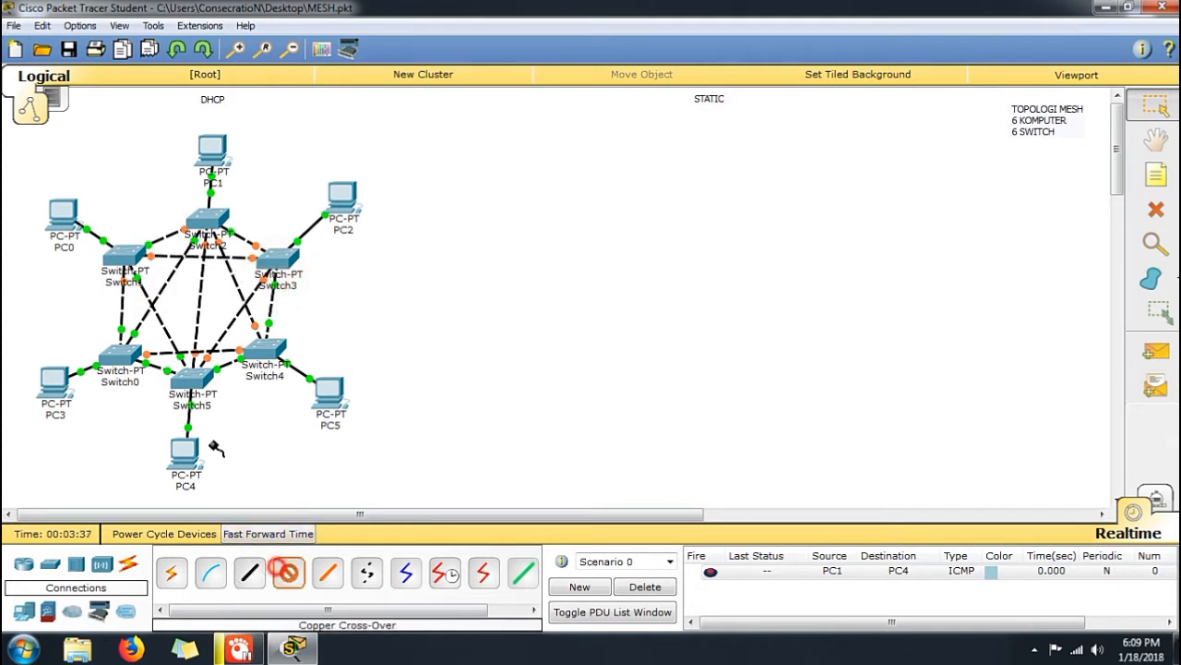
{"action": "left_click", "coordinate": [136, 254]}
{"action": "left_click", "coordinate": [171, 279]}
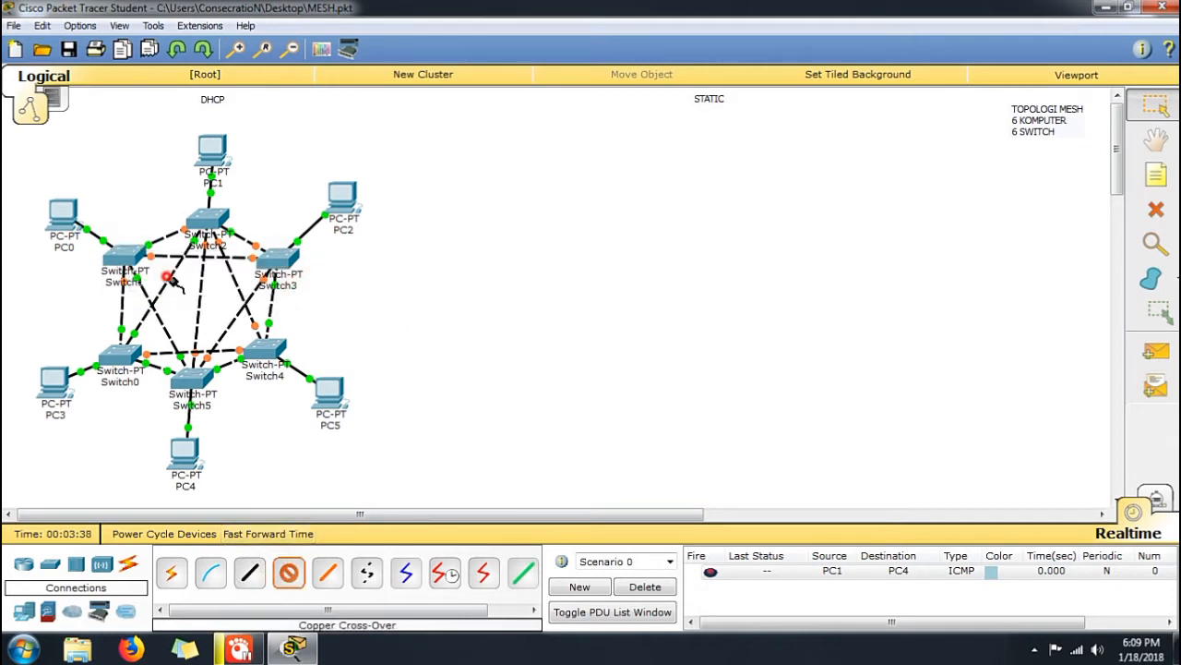
{"action": "left_click", "coordinate": [256, 348]}
{"action": "left_click", "coordinate": [286, 373]}
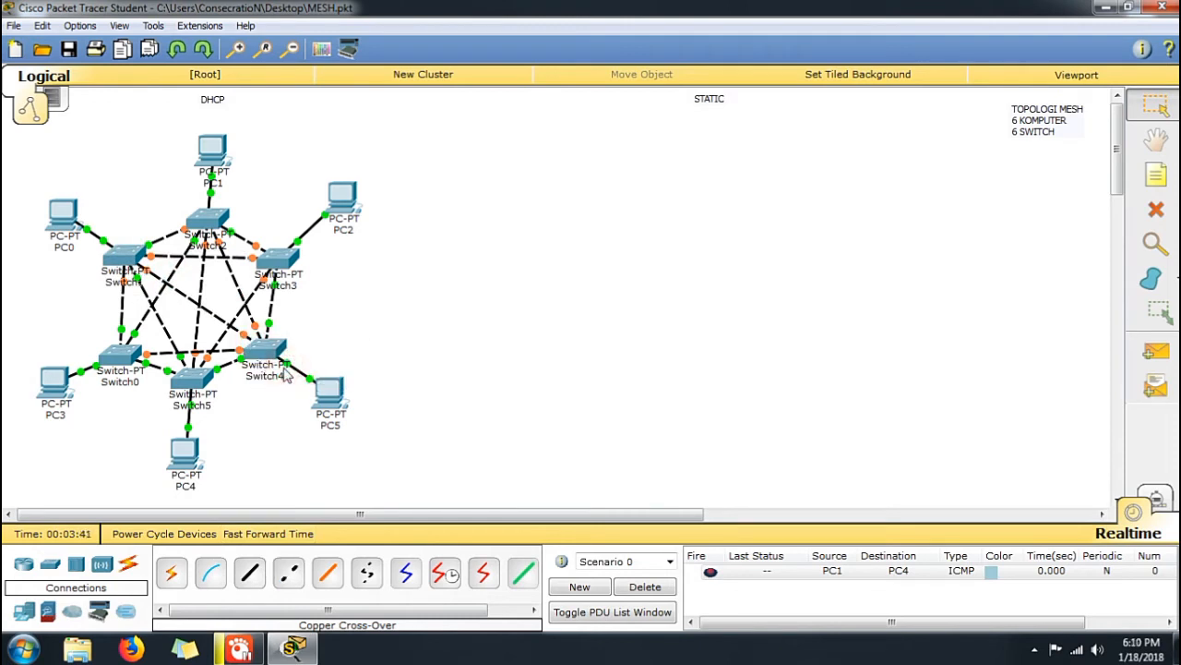
Connect Switch3 to Switch0 with a Copper Cross-Over cable
{"action": "left_click", "coordinate": [292, 576]}
{"action": "left_click", "coordinate": [279, 266]}
{"action": "left_click", "coordinate": [305, 296]}
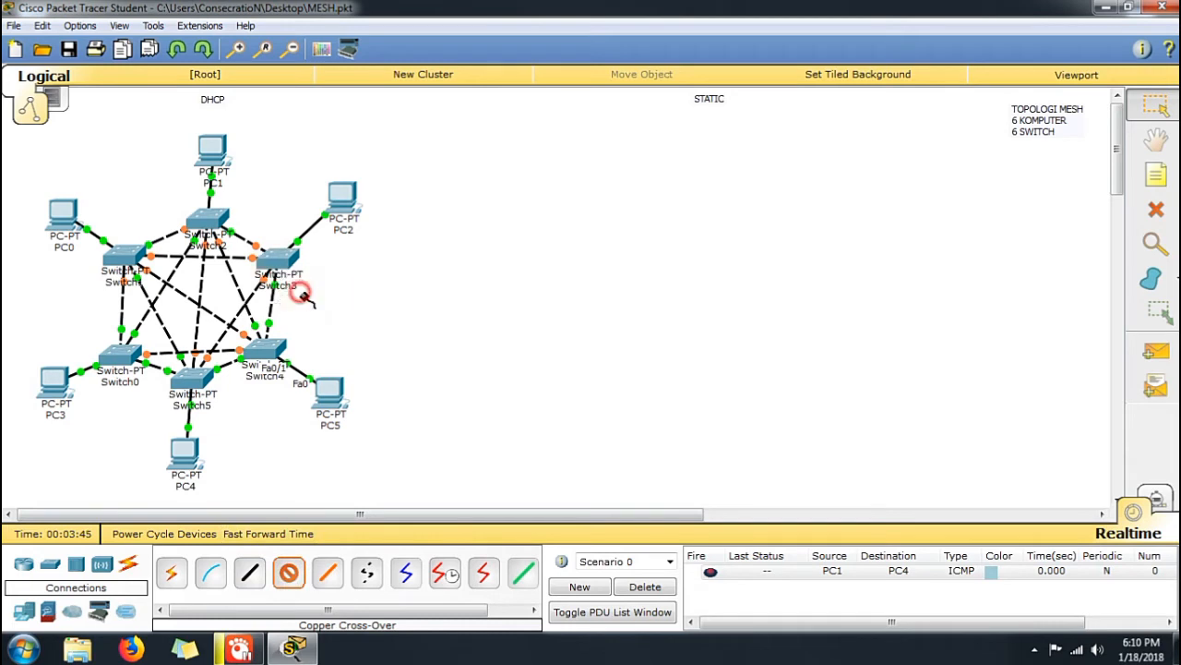
{"action": "left_click", "coordinate": [122, 353]}
{"action": "left_click", "coordinate": [185, 383]}
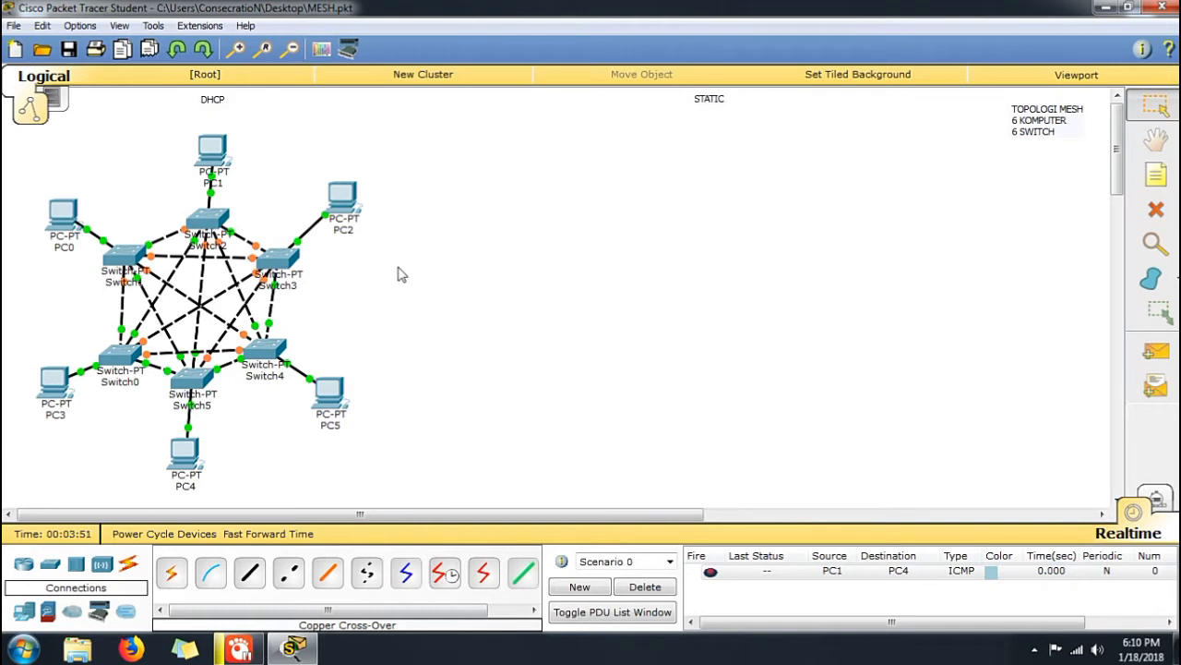
Move the TOPOLOGI MESH note slightly up and to the left within the workspace
{"action": "left_click_drag", "start_coordinate": [1056, 134], "coordinate": [1025, 116]}
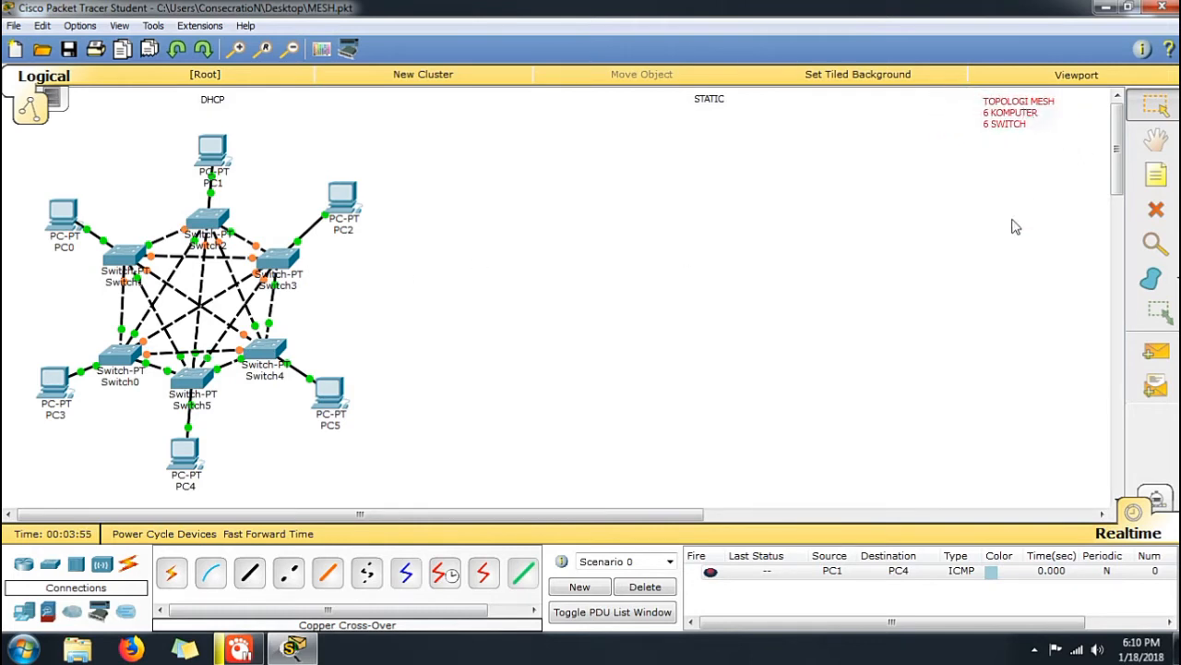
{"action": "left_click", "coordinate": [1010, 251]}
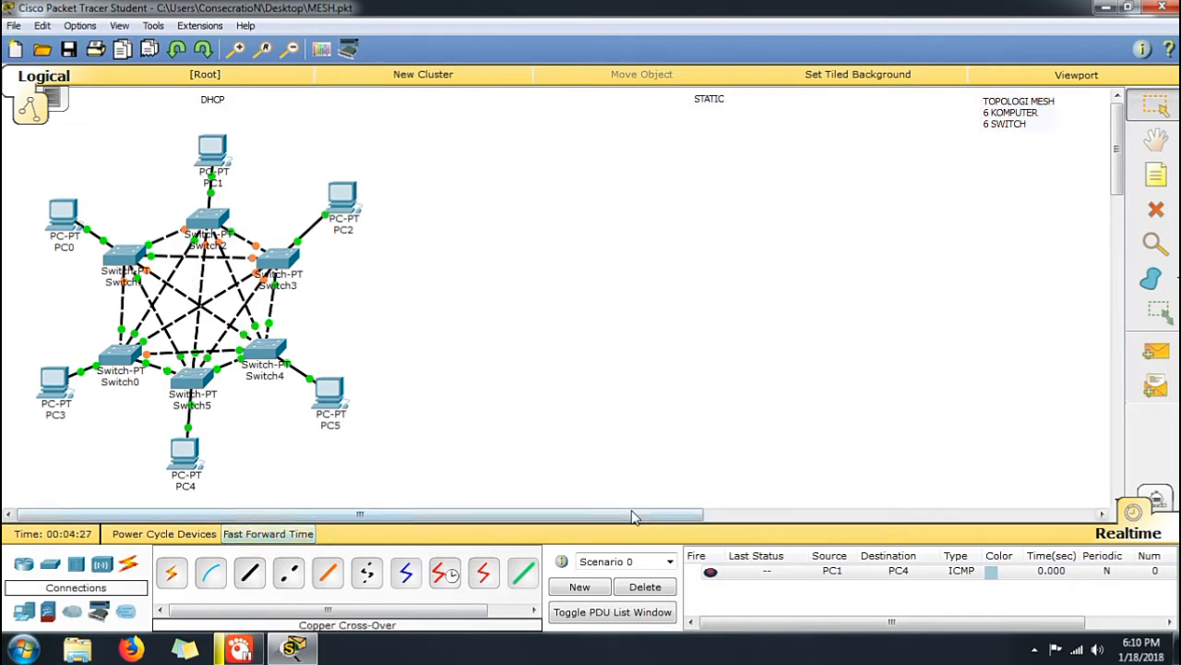
Send a simple PDU from PC0 to PC5, and delete Scenario 0's PDU entries
{"action": "left_click", "coordinate": [1161, 353]}
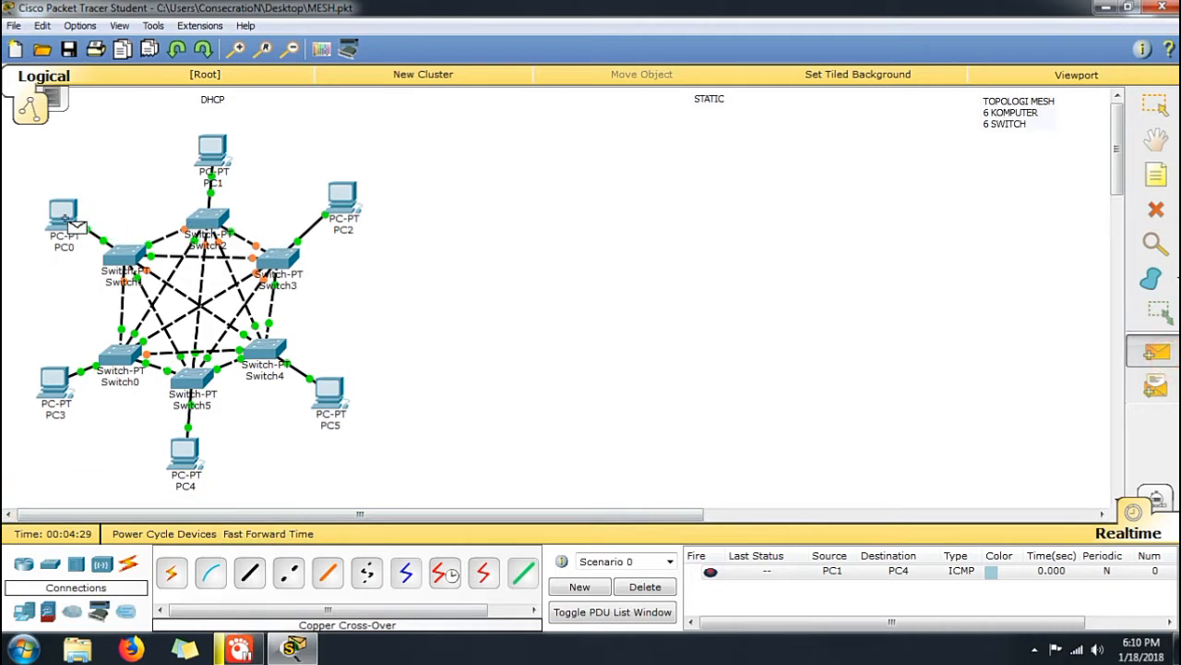
{"action": "left_click", "coordinate": [63, 216]}
{"action": "left_click", "coordinate": [331, 394]}
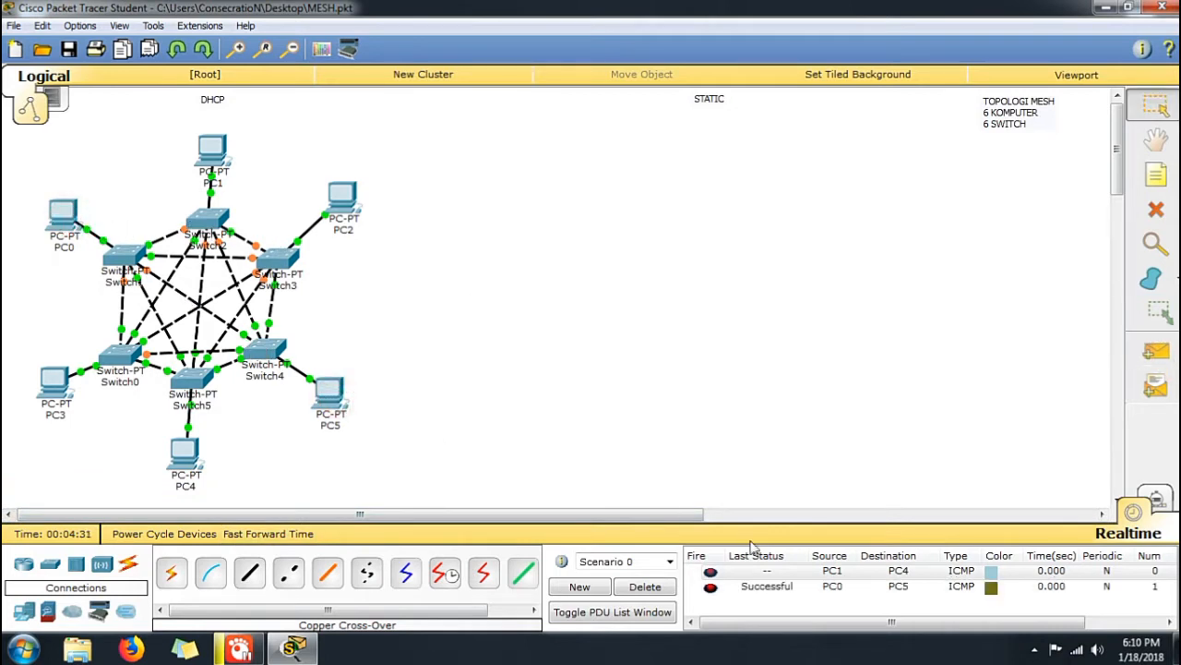
{"action": "left_click", "coordinate": [645, 587]}
Repeat the simple PDU test from PC0 to PC5 and clear it from the scenario
{"action": "left_click", "coordinate": [1154, 351]}
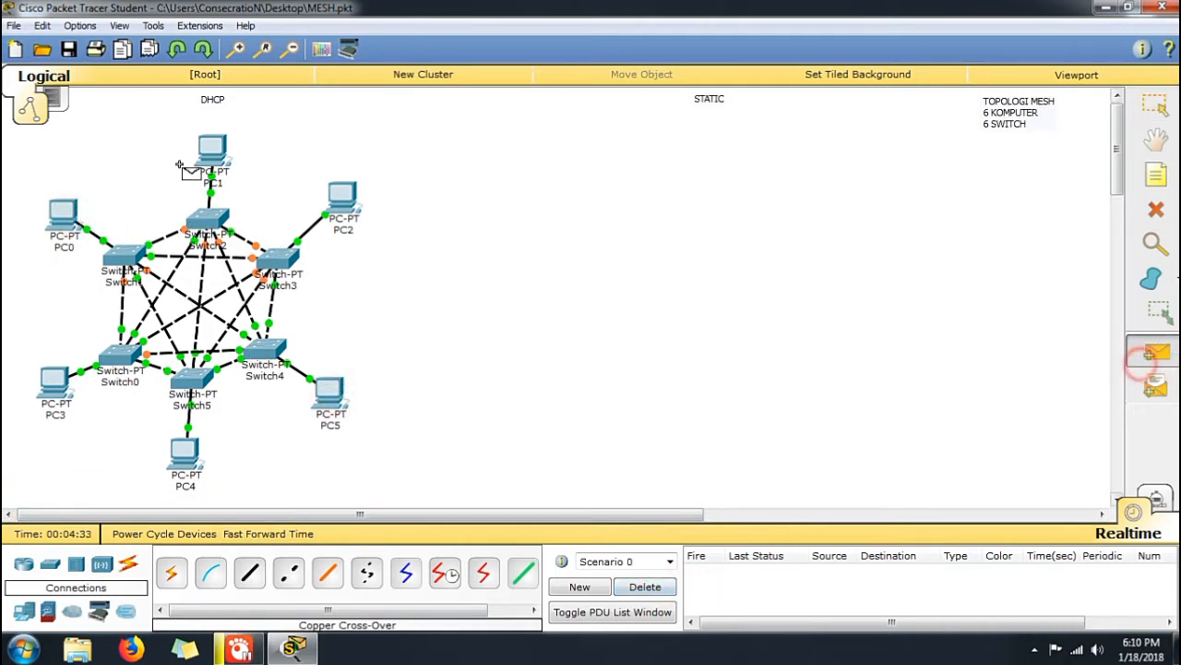
{"action": "left_click", "coordinate": [63, 218]}
{"action": "left_click", "coordinate": [332, 403]}
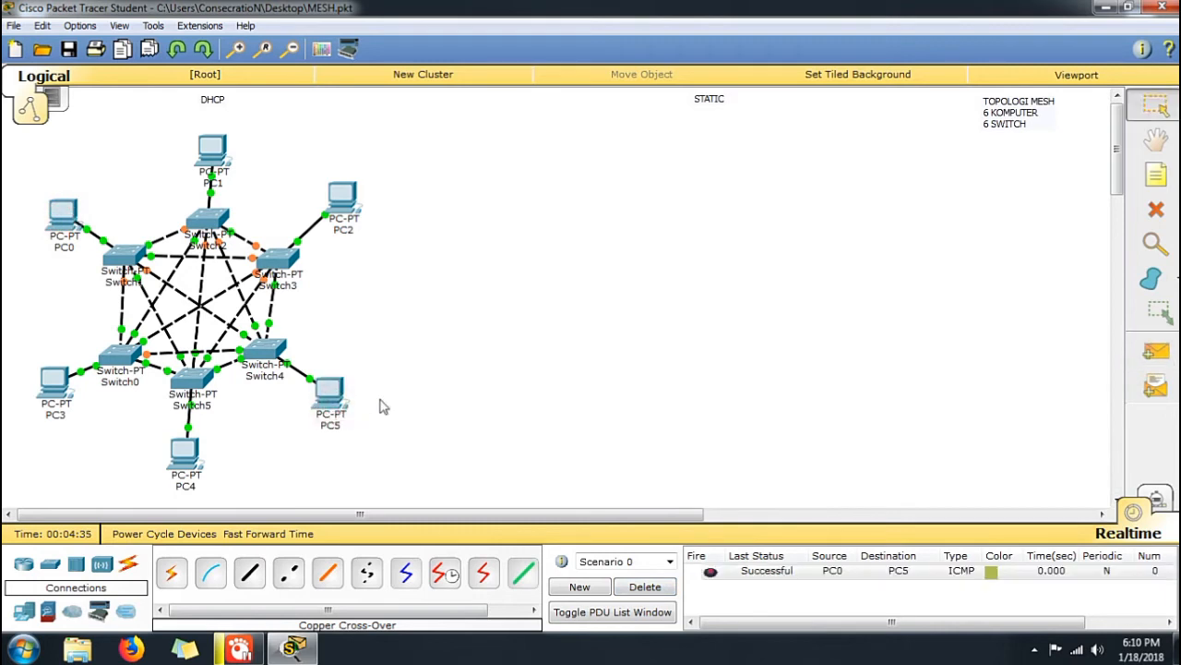
{"action": "left_click", "coordinate": [645, 587]}
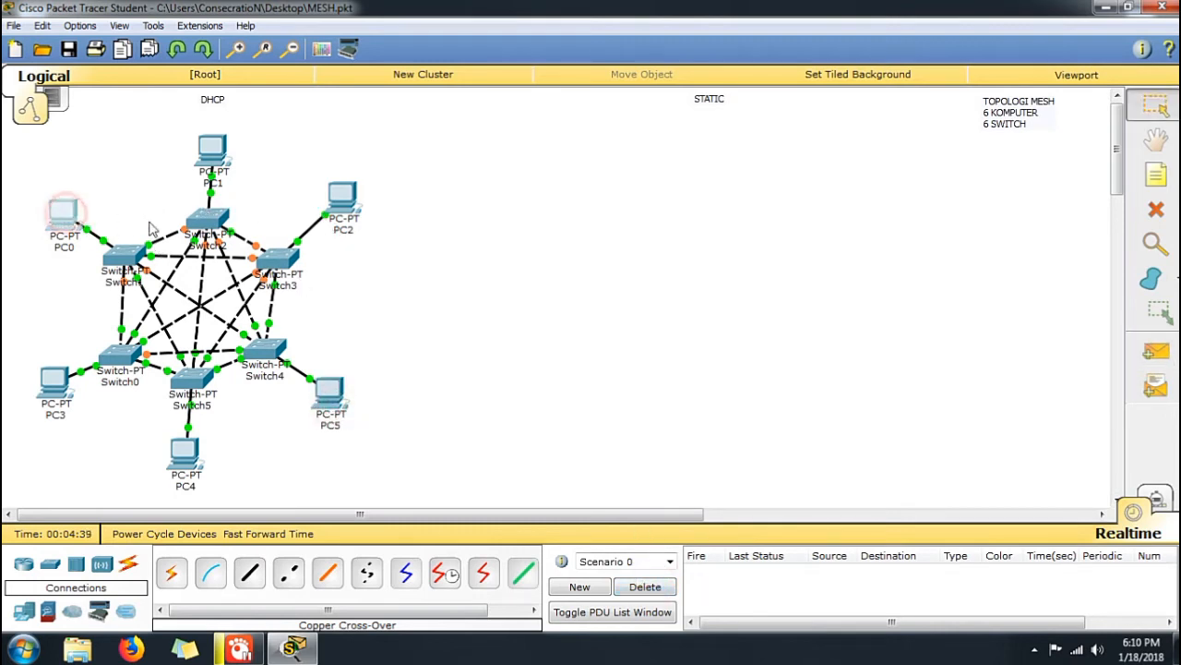
Check PC0's IP configuration and close its device window
{"action": "left_click", "coordinate": [65, 216]}
{"action": "left_click", "coordinate": [473, 137]}
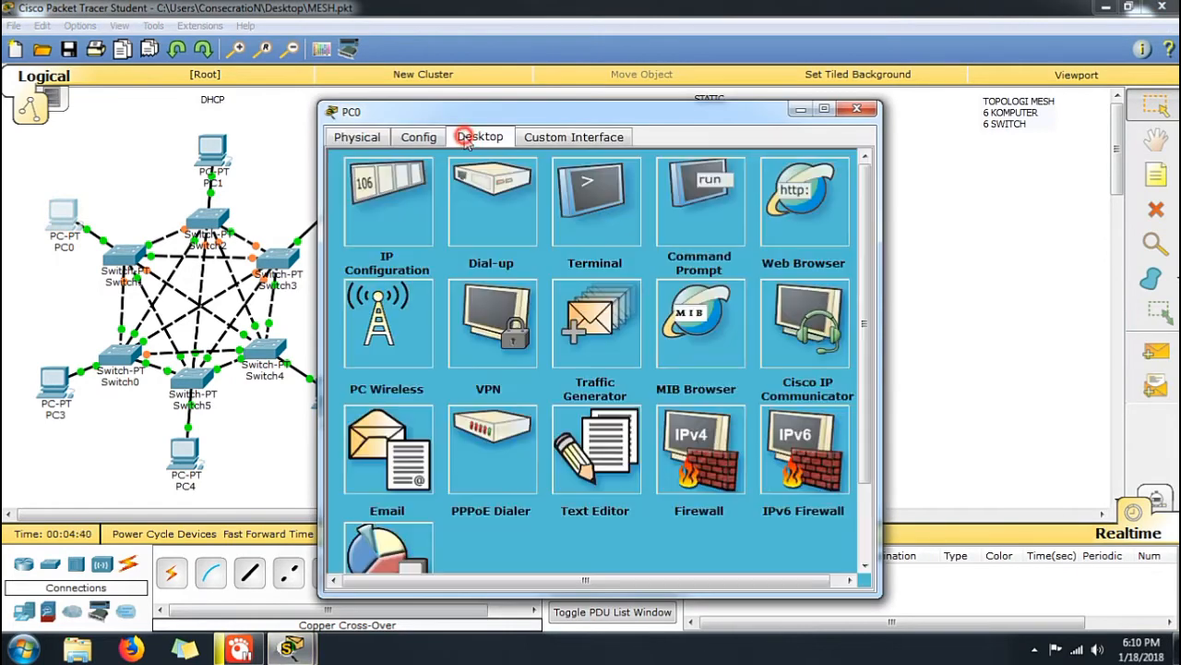
{"action": "left_click", "coordinate": [417, 226]}
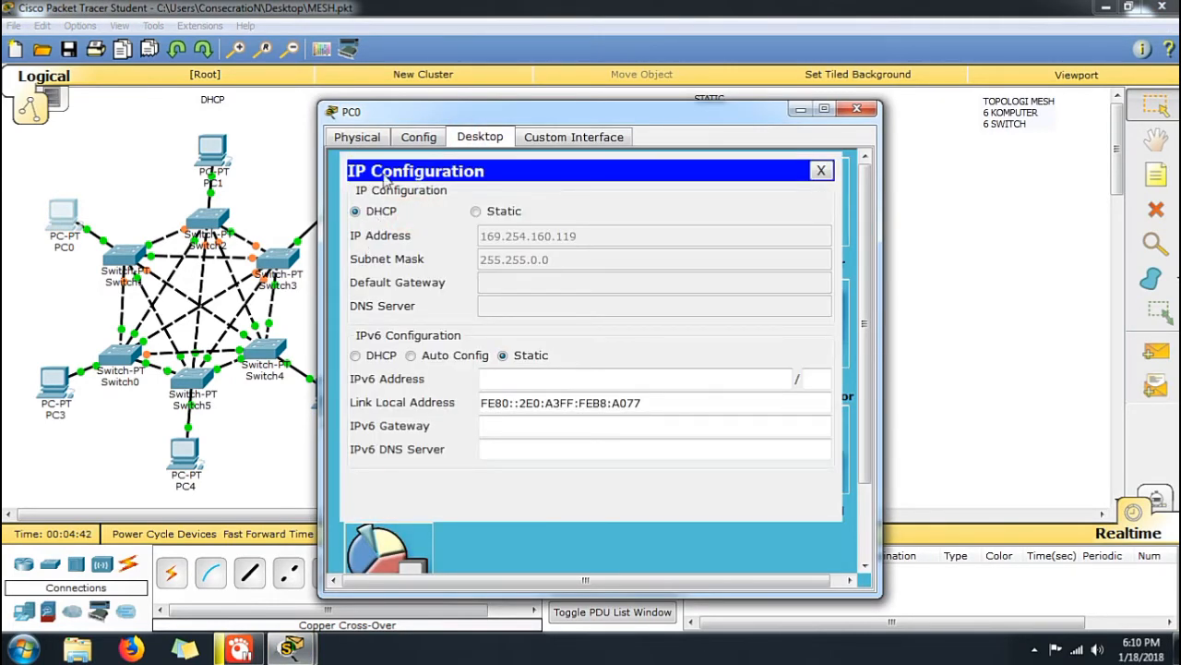
{"action": "left_click", "coordinate": [856, 109]}
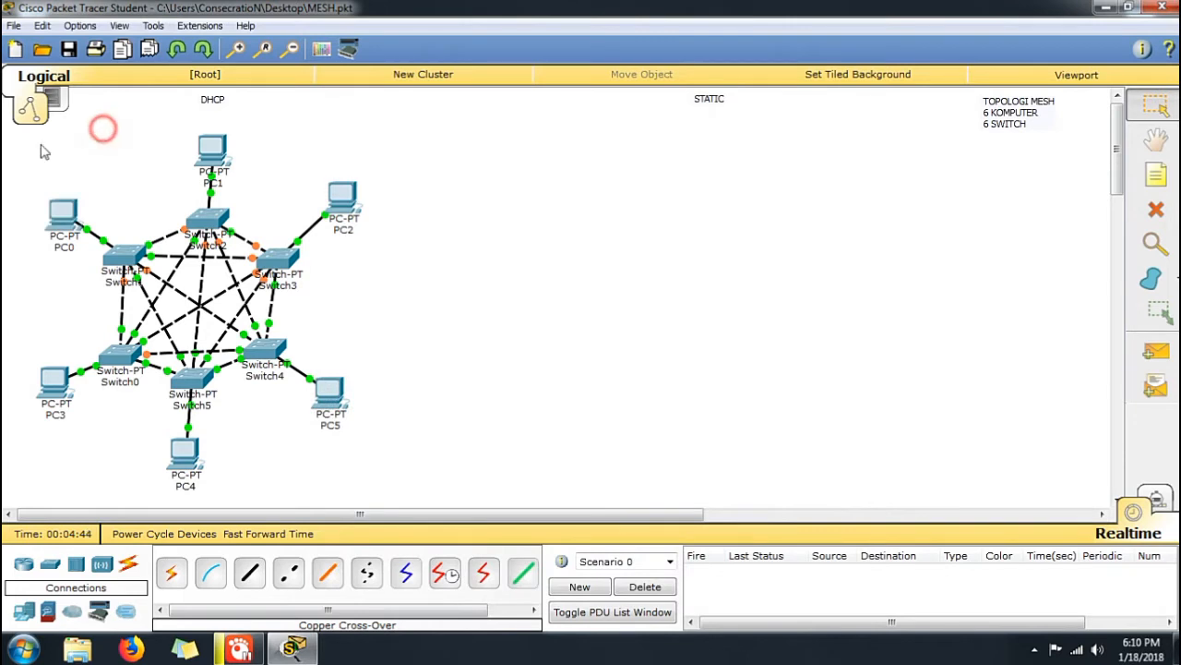
Duplicate all PCs and switches of the DHCP network, place the copy beneath the STATIC label, and fast-forward the simulation time
{"action": "left_click_drag", "start_coordinate": [11, 138], "coordinate": [451, 486]}
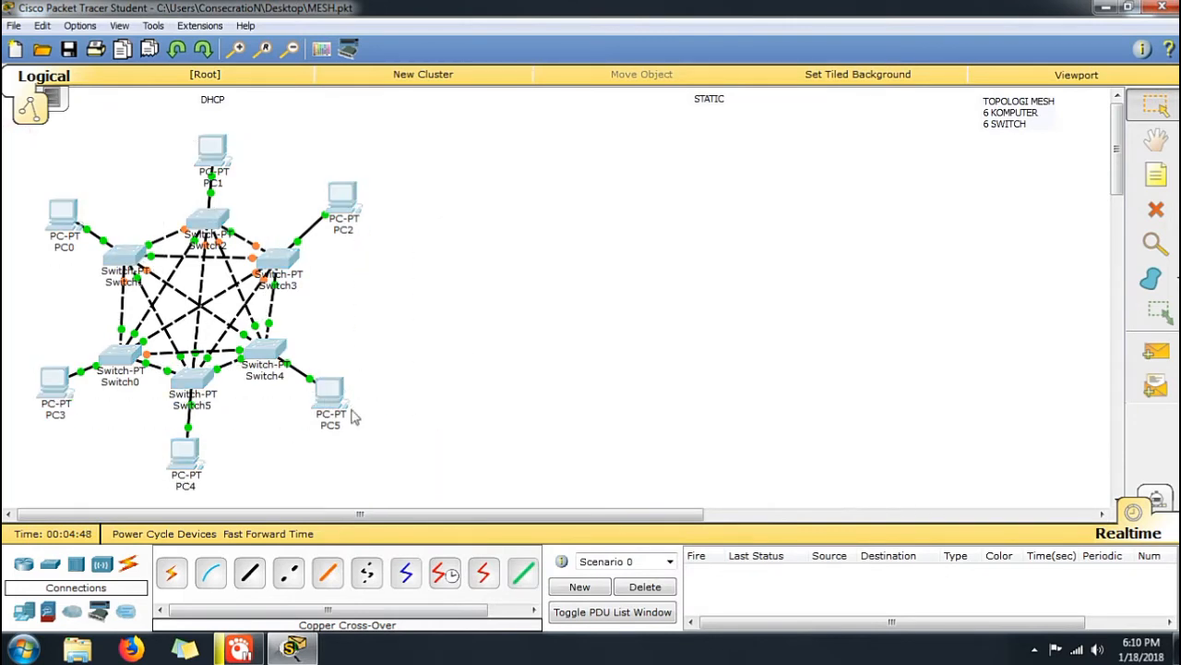
{"action": "left_click", "coordinate": [261, 325]}
{"action": "left_click_drag", "start_coordinate": [259, 356], "coordinate": [771, 318]}
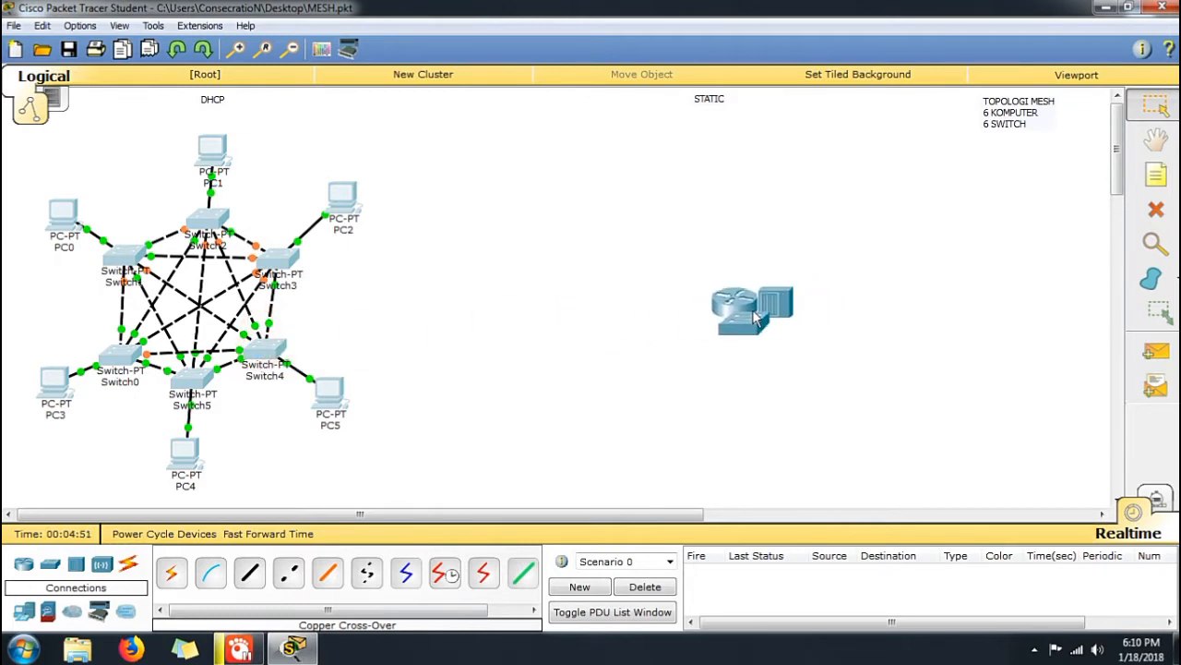
{"action": "left_click", "coordinate": [760, 318]}
{"action": "left_click_drag", "start_coordinate": [884, 118], "coordinate": [554, 461]}
{"action": "mouse_move", "coordinate": [744, 319]}
{"action": "left_mouse_down"}
{"action": "mouse_move", "coordinate": [752, 355]}
{"action": "mouse_move", "coordinate": [751, 337]}
{"action": "left_mouse_up"}
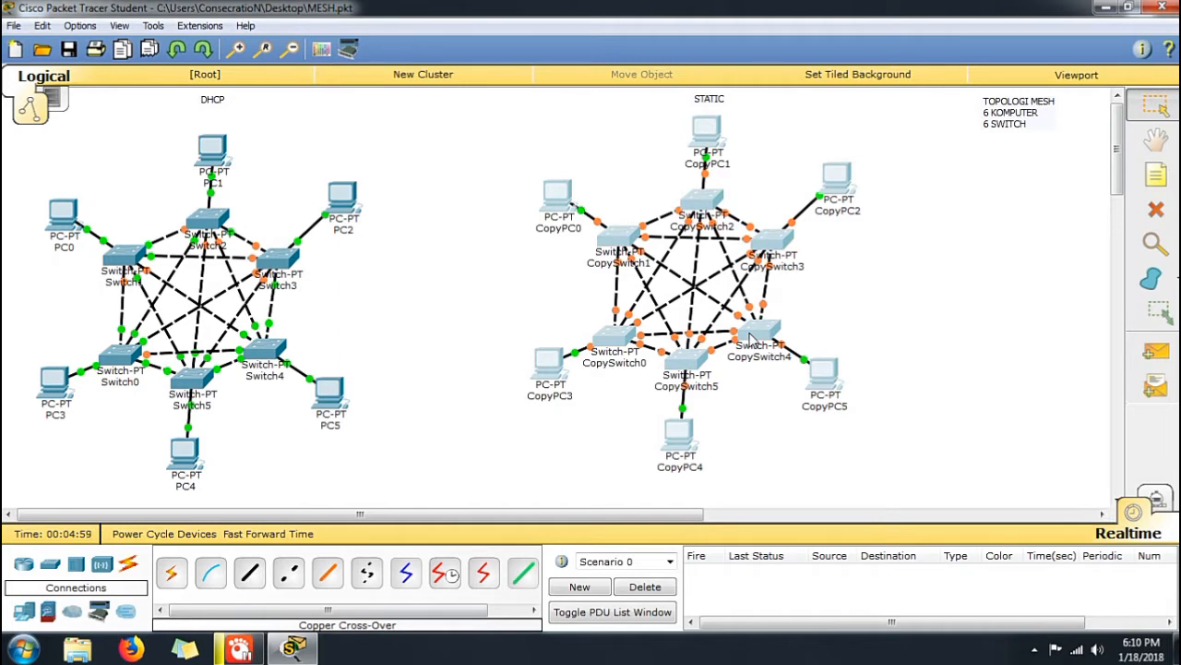
{"action": "left_click", "coordinate": [919, 331]}
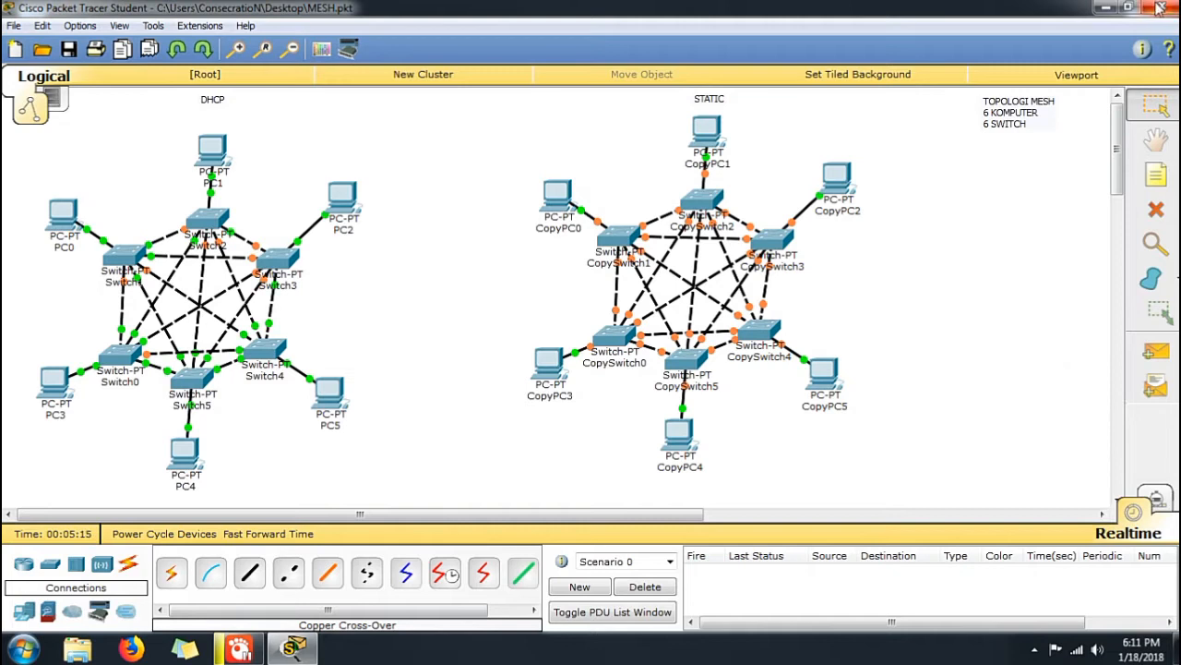
{"action": "left_click", "coordinate": [297, 534]}
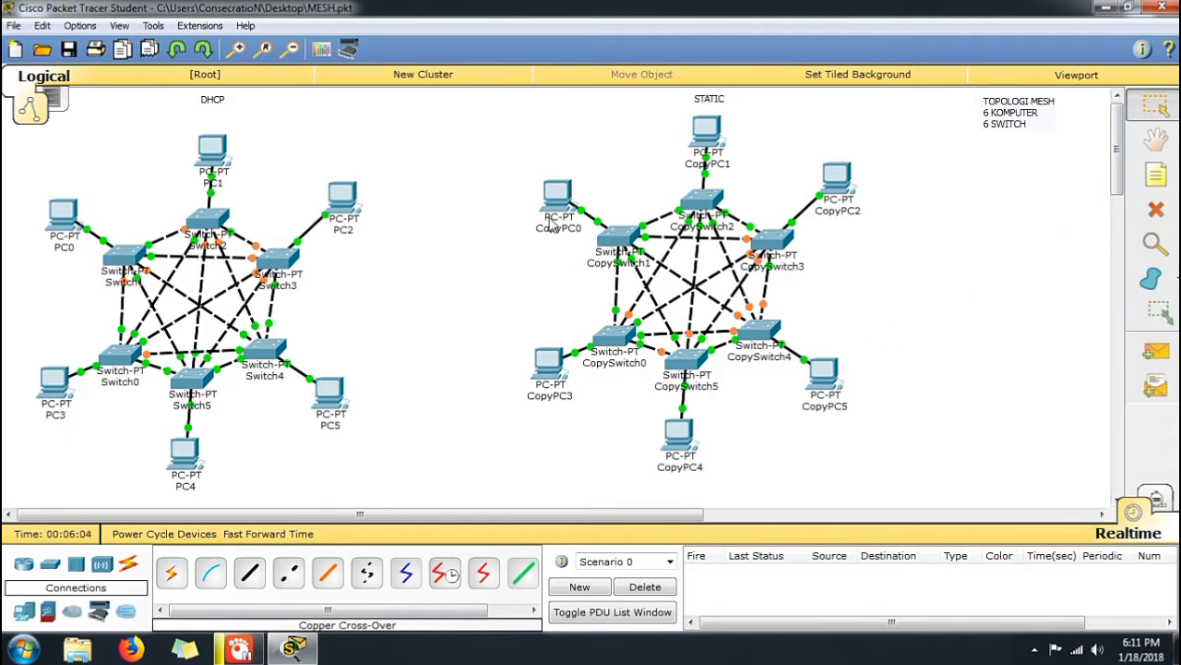
Give CopyPC0 the static IP address 192.168.1.1 with subnet mask 255.255.255.0, and copy the address to the clipboard
{"action": "mouse_move", "coordinate": [551, 224]}
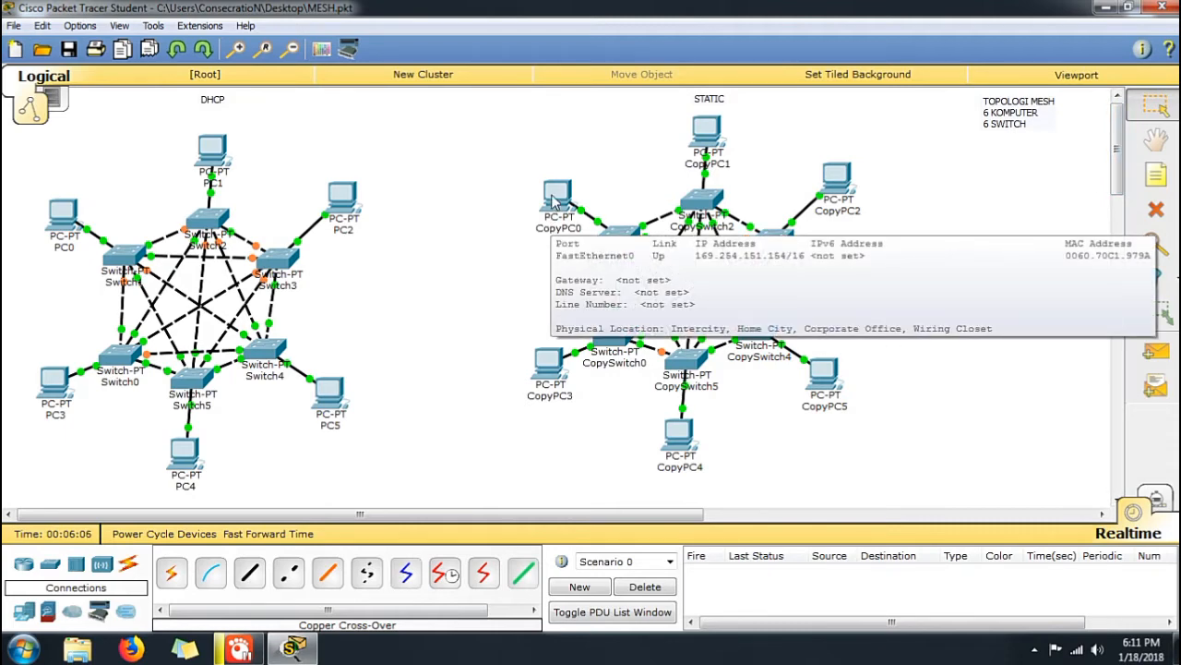
{"action": "left_click", "coordinate": [553, 201]}
{"action": "left_click", "coordinate": [480, 137]}
{"action": "left_click", "coordinate": [420, 199]}
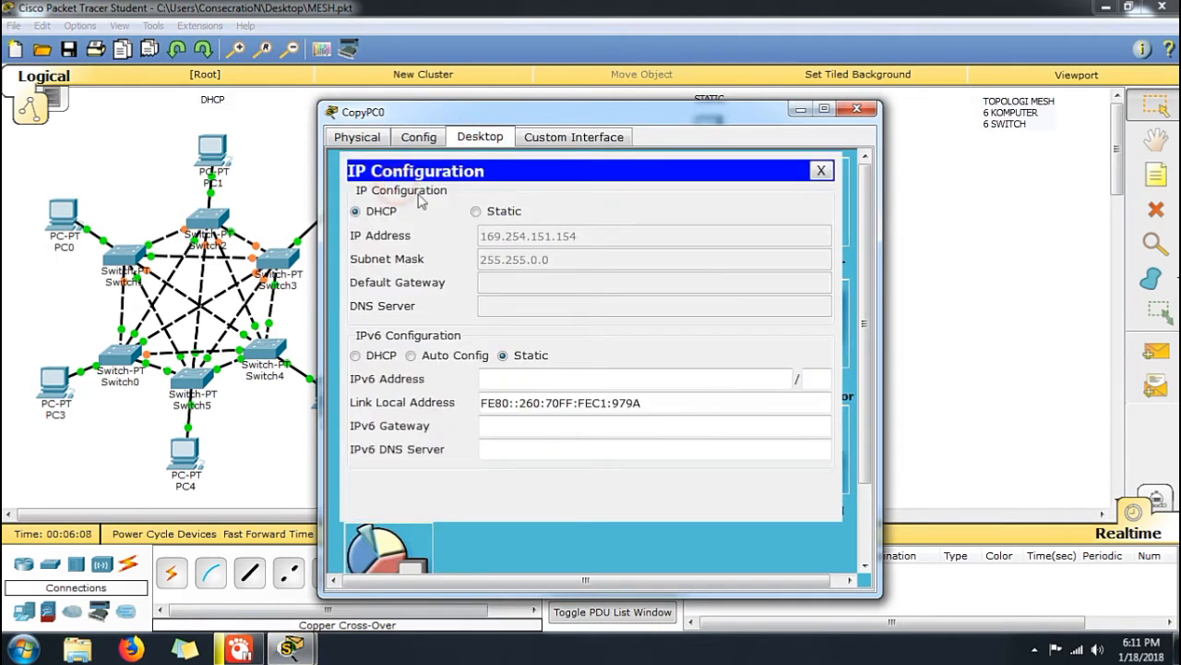
{"action": "left_click", "coordinate": [514, 211]}
{"action": "type", "text": "19"}
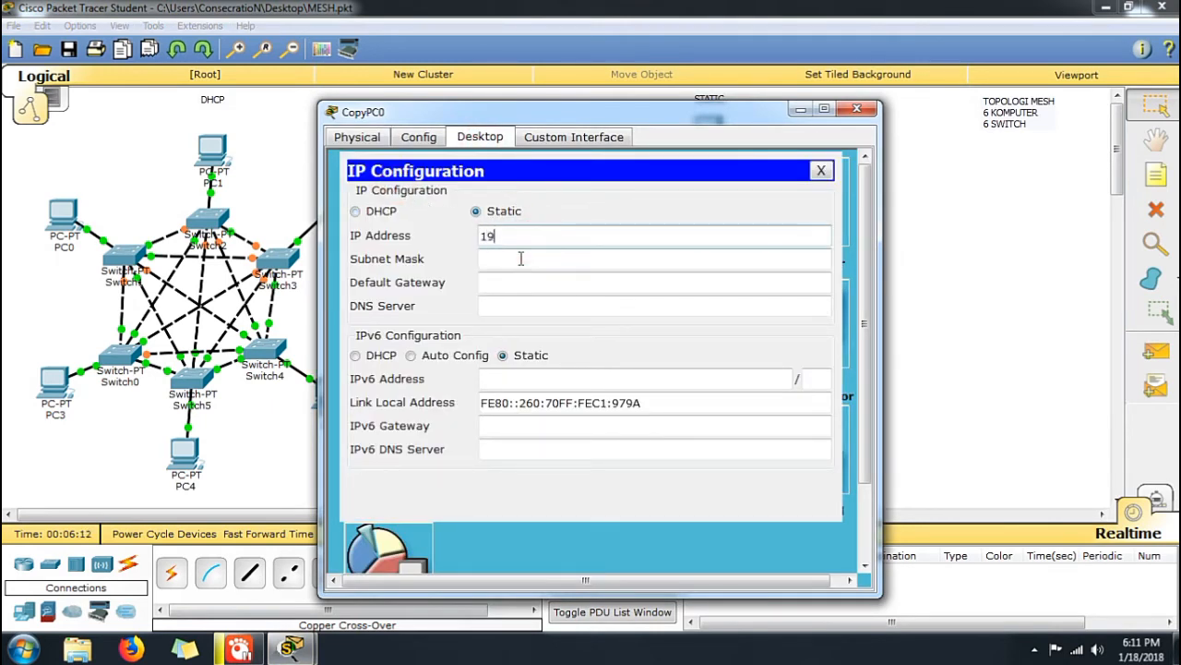
{"action": "type", "text": "2.168.1.1"}
{"action": "key", "text": "ctrl+a"}
{"action": "right_click", "coordinate": [520, 241]}
{"action": "left_click", "coordinate": [561, 317]}
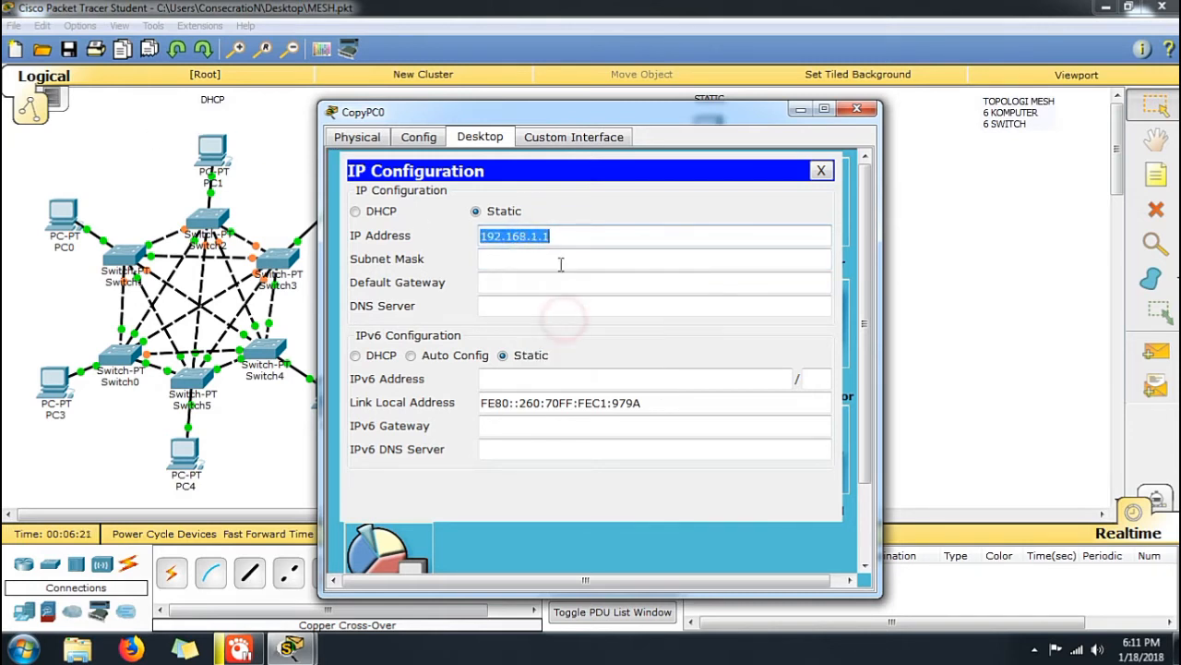
{"action": "left_click", "coordinate": [557, 262]}
{"action": "left_click", "coordinate": [857, 110]}
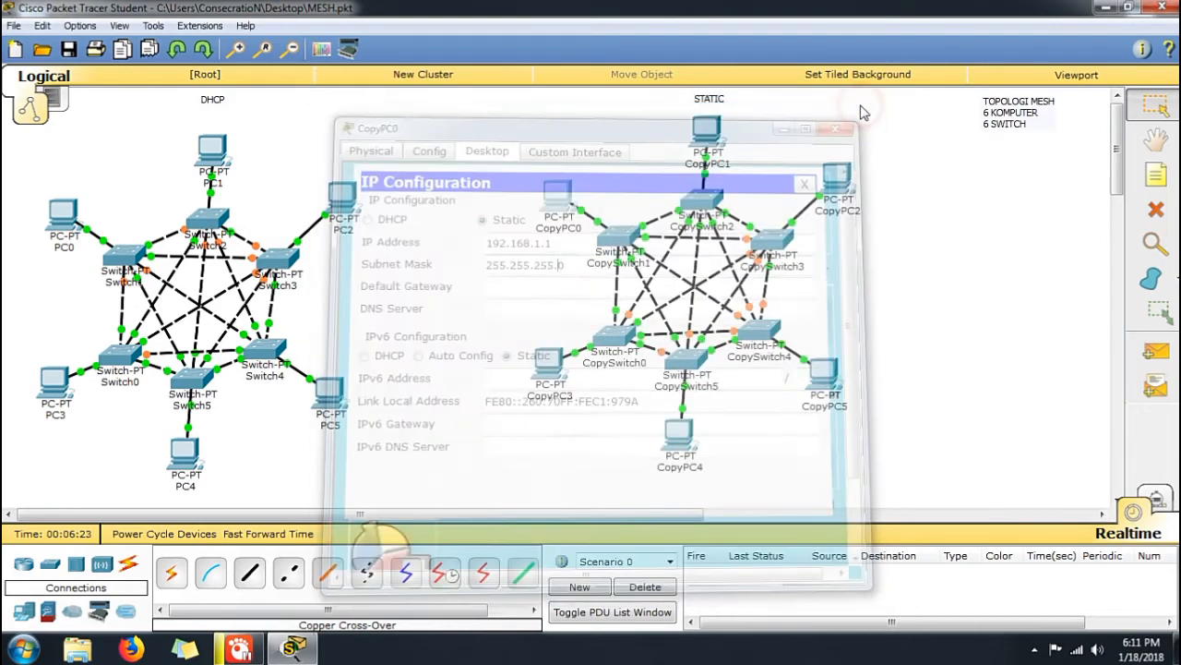
Switch CopyPC1 to static addressing with the IP address 192.168.1.2
{"action": "left_click", "coordinate": [710, 139]}
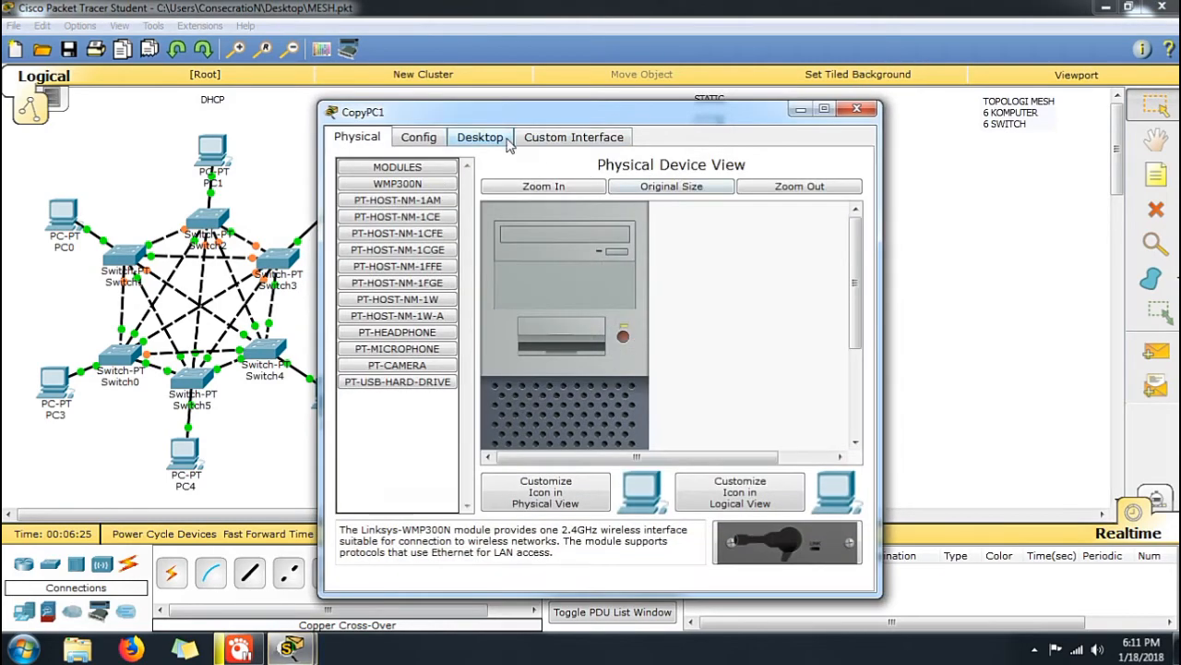
{"action": "left_click", "coordinate": [479, 136]}
{"action": "left_click", "coordinate": [424, 191]}
{"action": "left_click", "coordinate": [477, 211]}
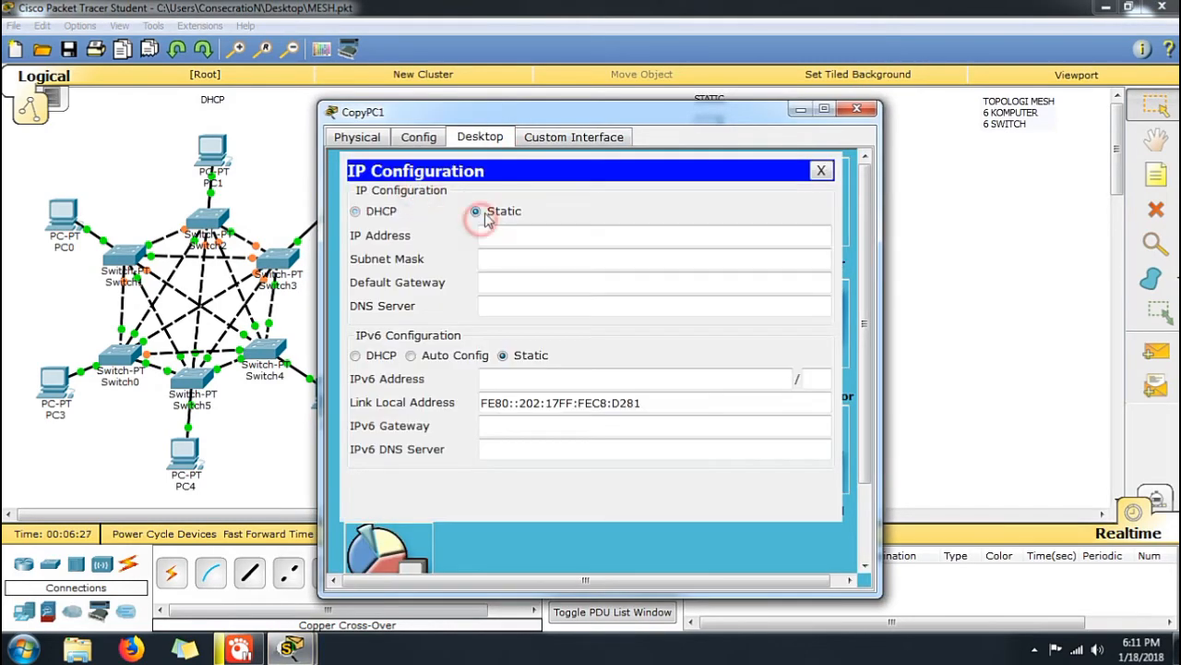
{"action": "right_click", "coordinate": [503, 233]}
{"action": "left_click", "coordinate": [548, 329]}
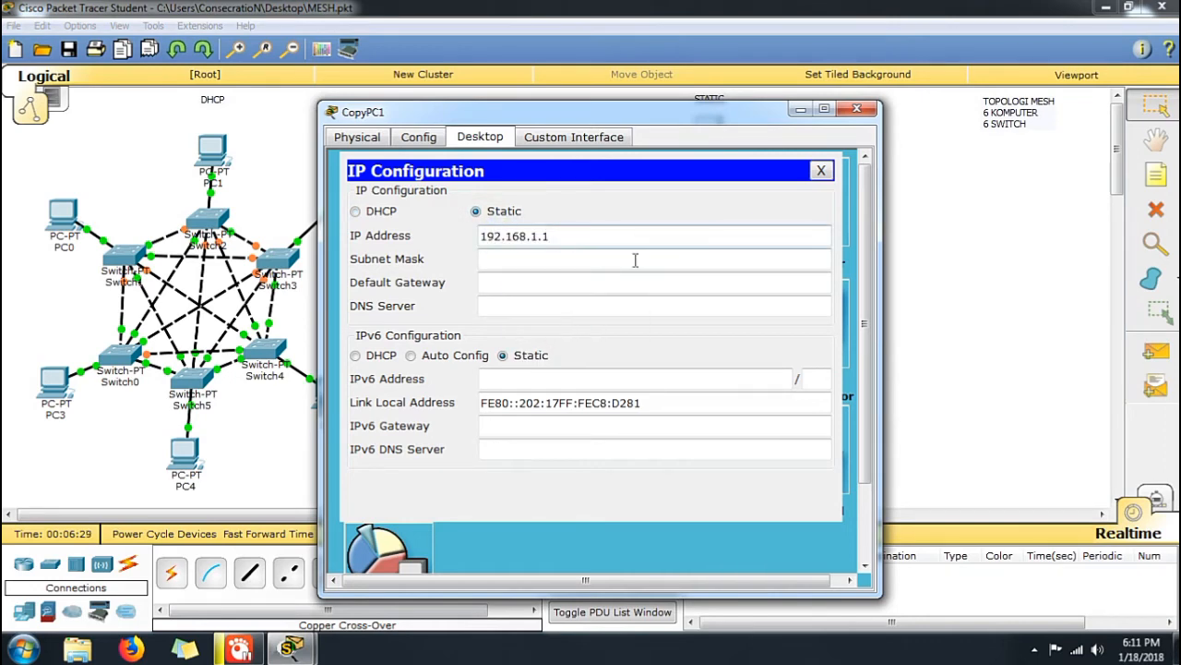
{"action": "type", "text": "2"}
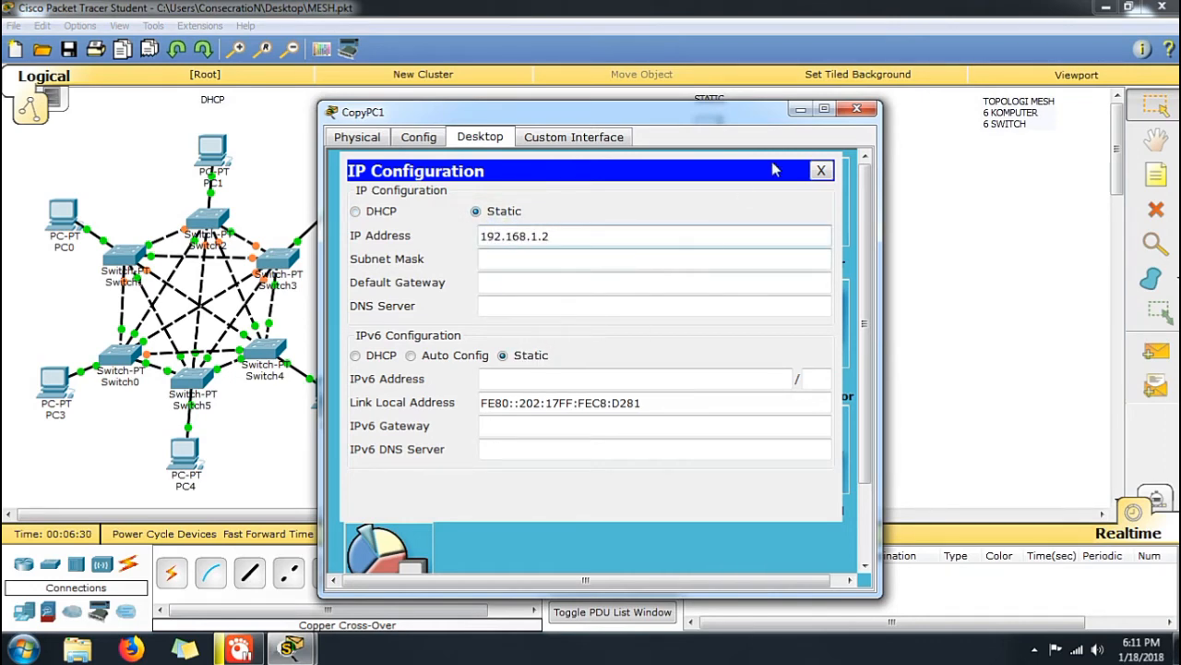
{"action": "left_click", "coordinate": [856, 109]}
Give CopyPC2 the static IP address 192.168.1.3 with subnet mask 255.255.255.0
{"action": "left_click", "coordinate": [827, 182]}
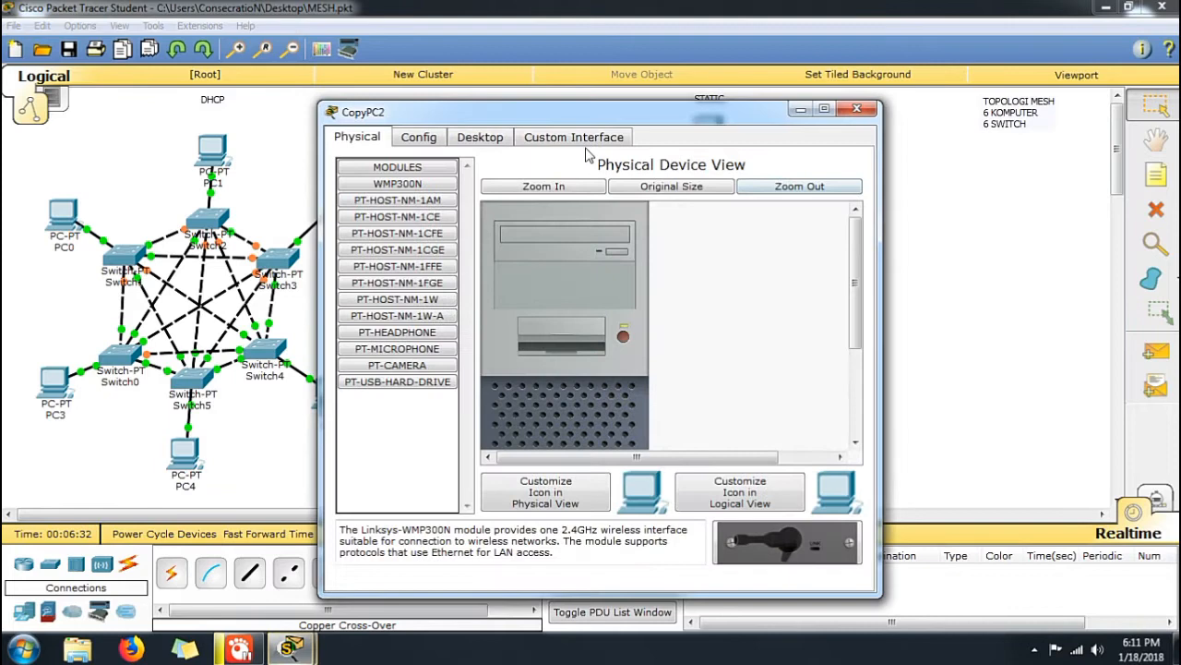
{"action": "left_click", "coordinate": [482, 139]}
{"action": "left_click", "coordinate": [396, 203]}
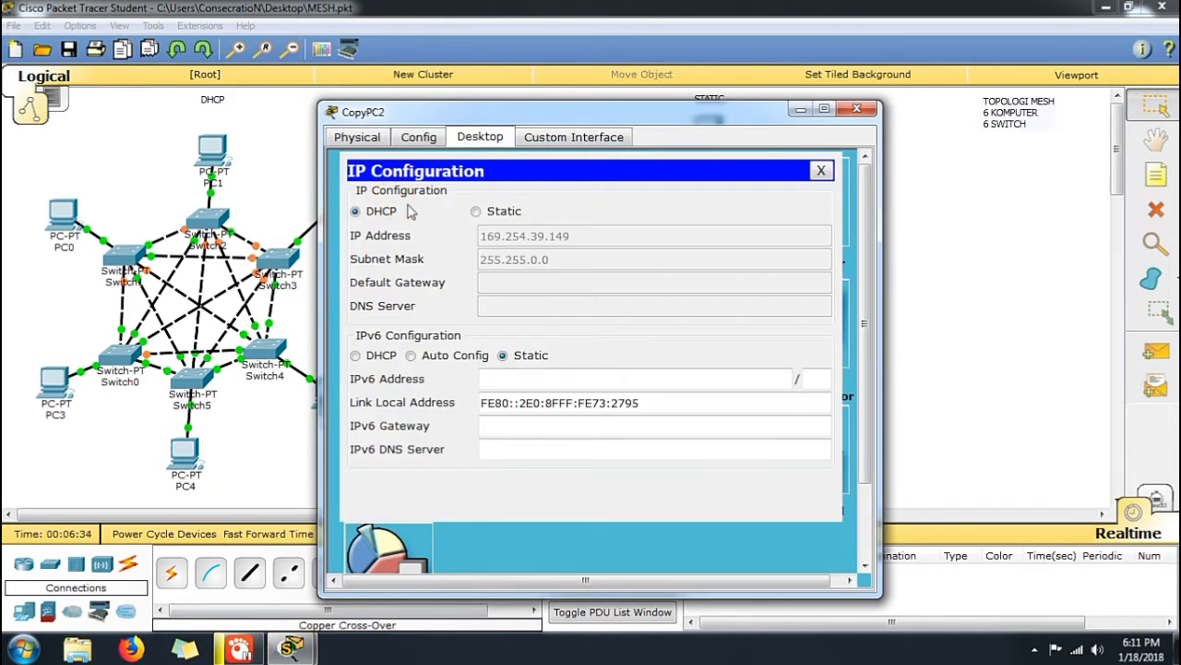
{"action": "left_click", "coordinate": [476, 213]}
{"action": "left_click", "coordinate": [527, 247]}
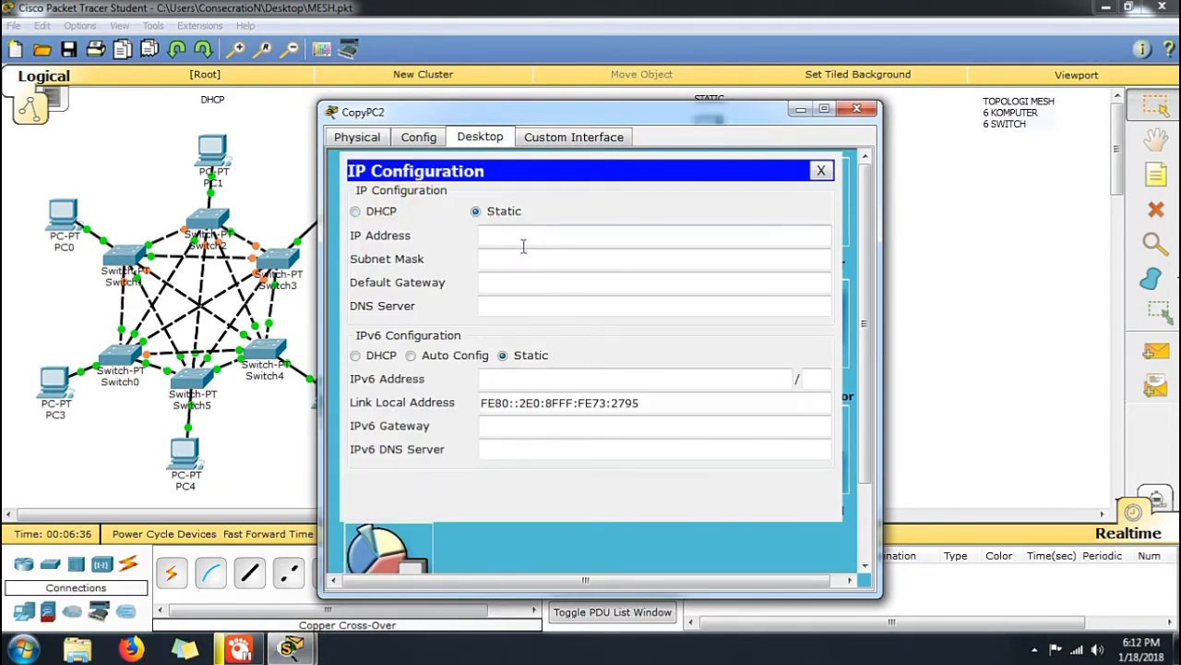
{"action": "left_click", "coordinate": [514, 234]}
{"action": "type", "text": "192.168.1.1"}
{"action": "key", "text": "BackSpace"}
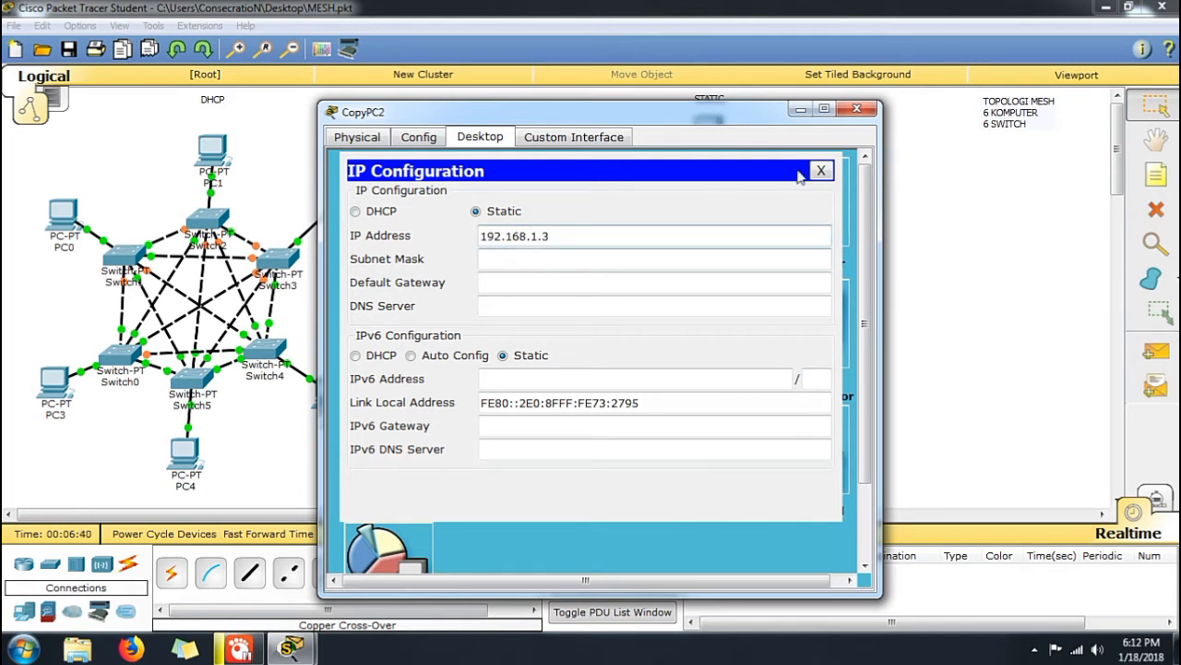
{"action": "left_click", "coordinate": [667, 259]}
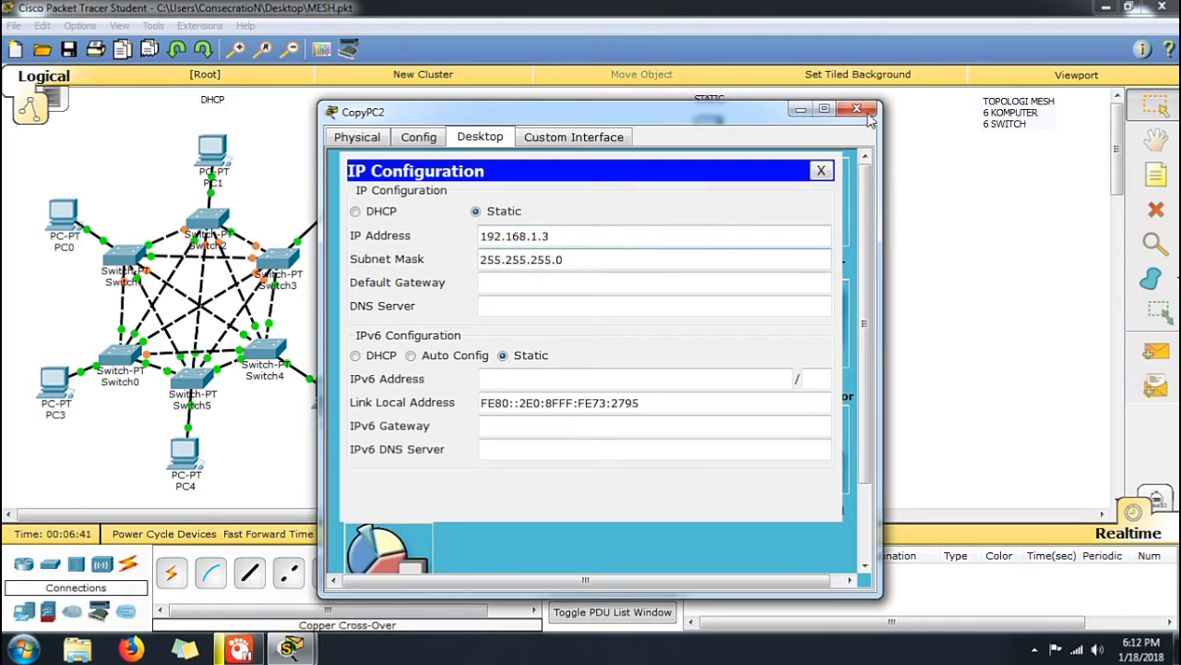
{"action": "left_click", "coordinate": [856, 109]}
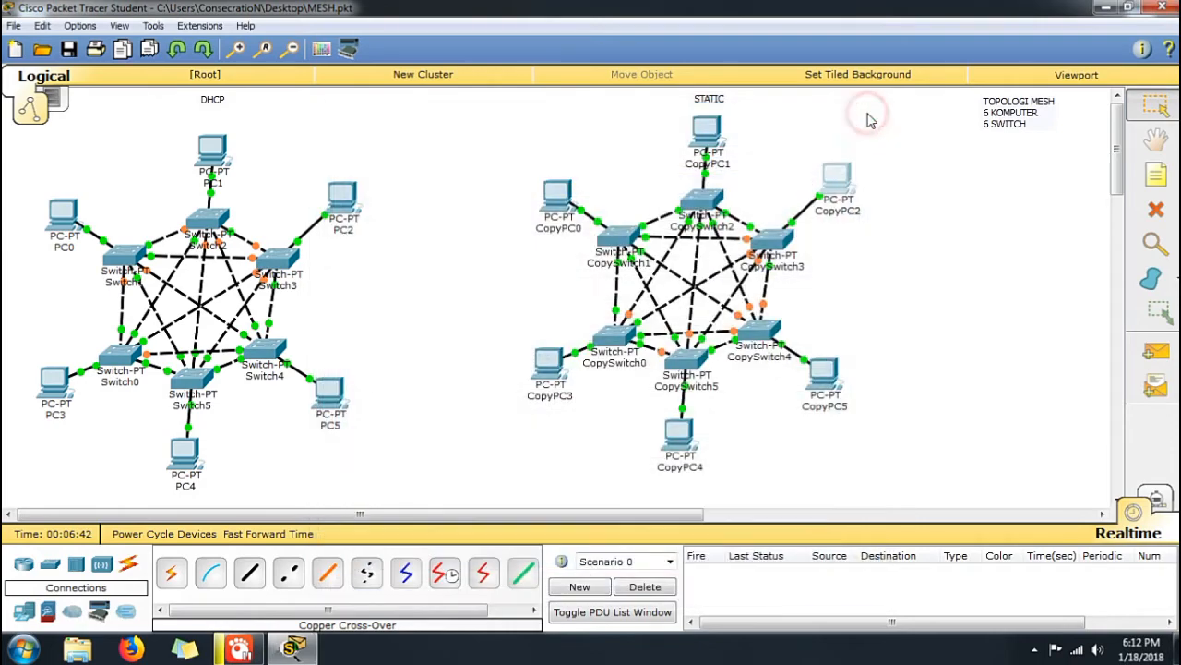
Give CopyPC5 the static IP address 192.168.1.4 and fill in its default subnet mask
{"action": "left_click", "coordinate": [826, 373]}
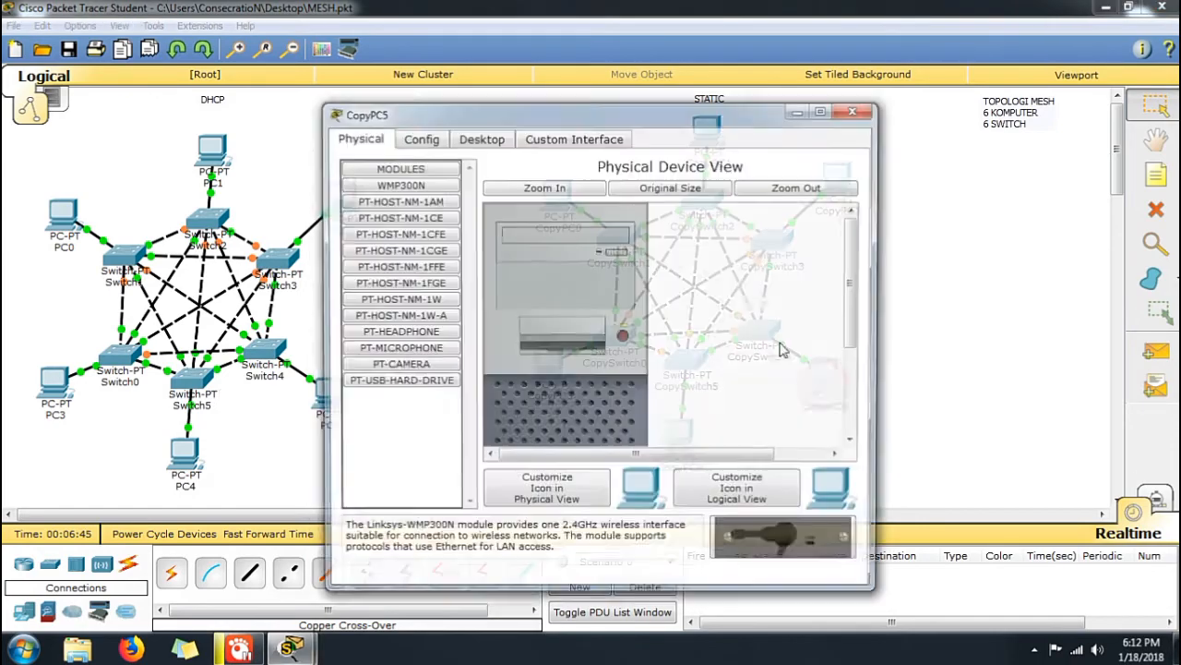
{"action": "left_click", "coordinate": [487, 139]}
{"action": "left_click", "coordinate": [421, 199]}
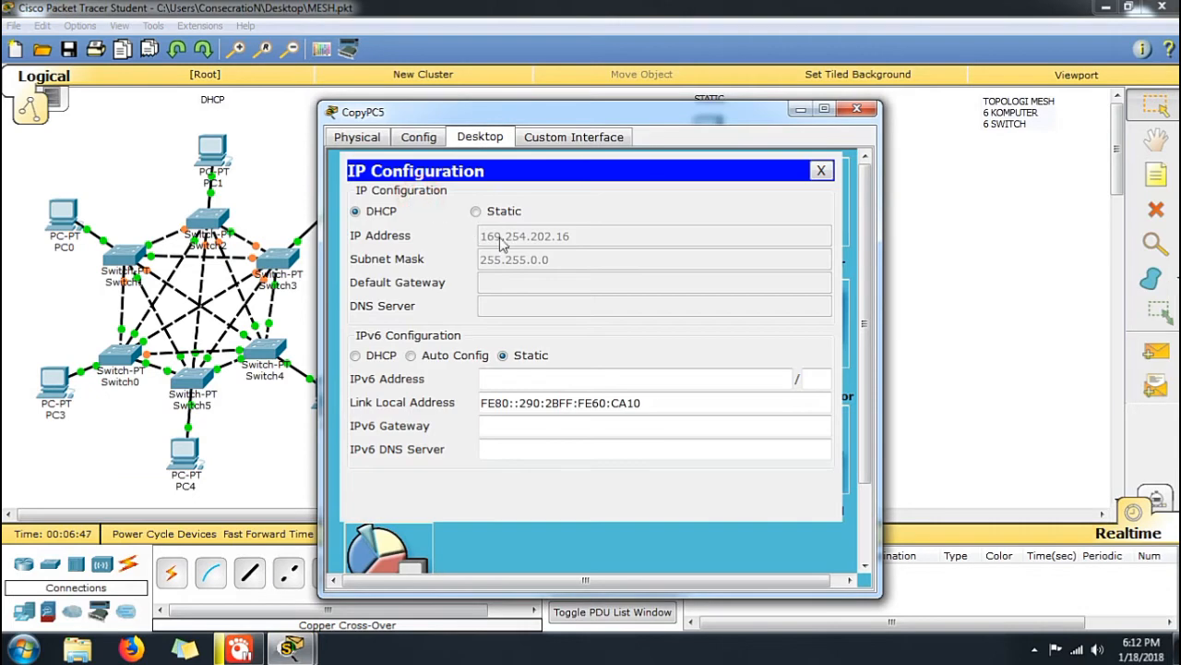
{"action": "left_click", "coordinate": [492, 209]}
{"action": "left_click", "coordinate": [508, 234]}
{"action": "type", "text": "192.168.1.1"}
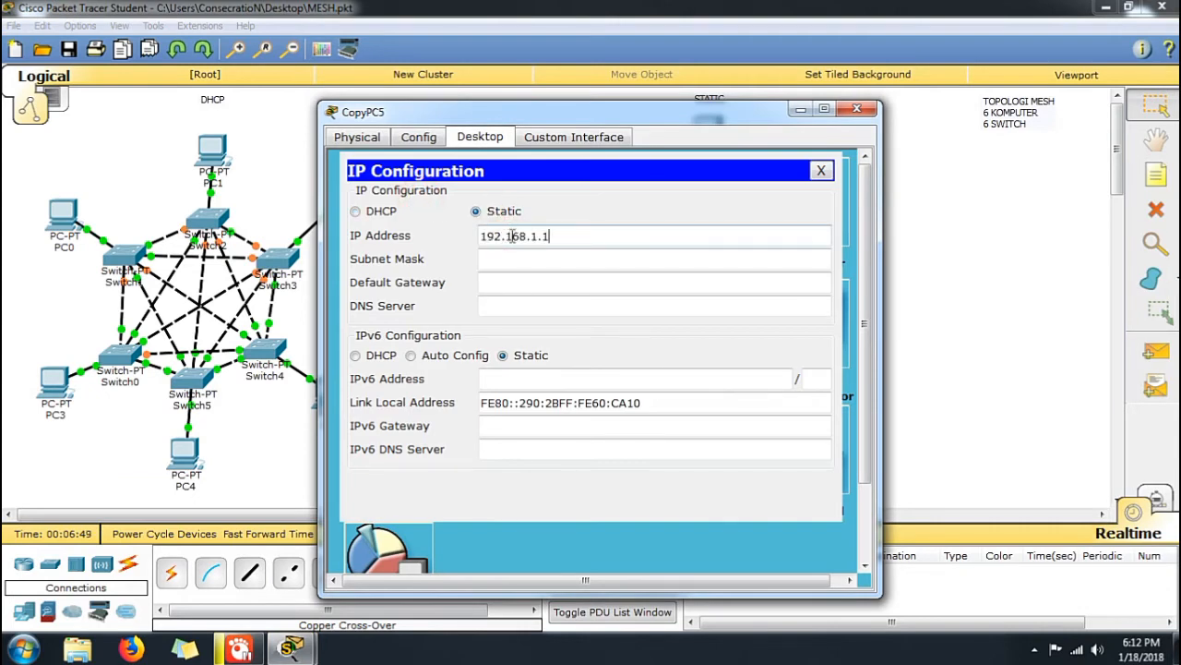
{"action": "left_click", "coordinate": [561, 261]}
{"action": "left_click", "coordinate": [857, 109]}
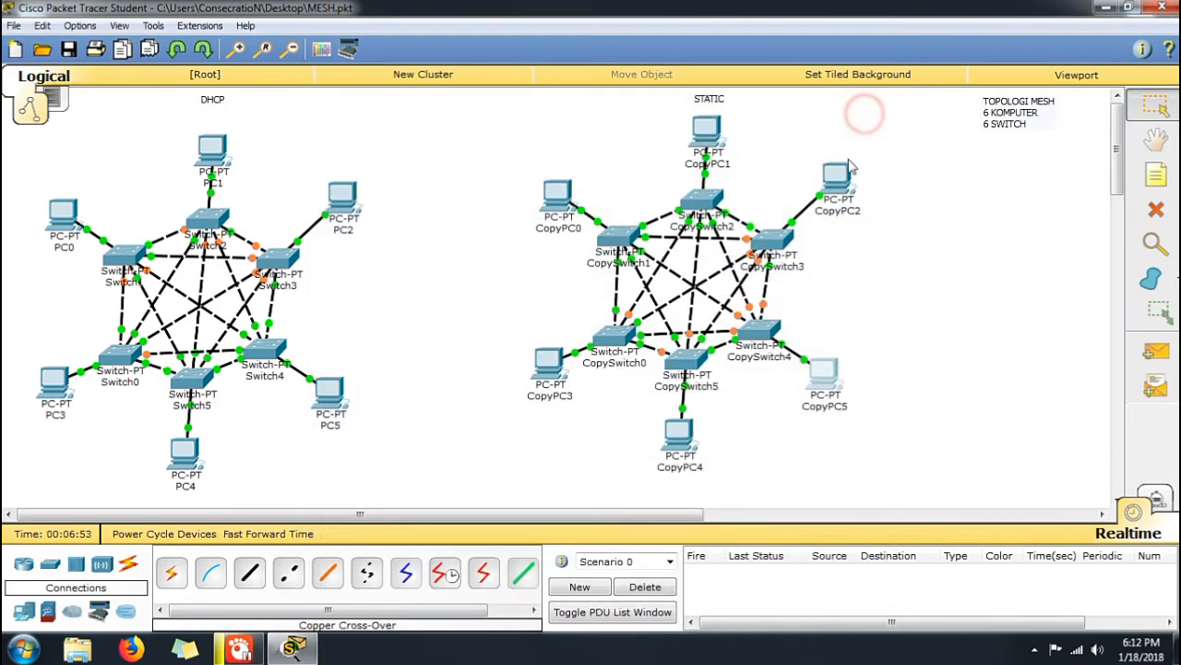
Give CopyPC4 the static IP address 192.168.1.5 with subnet mask 255.255.255.0
{"action": "left_click", "coordinate": [683, 432]}
{"action": "left_click", "coordinate": [489, 137]}
{"action": "left_click", "coordinate": [425, 193]}
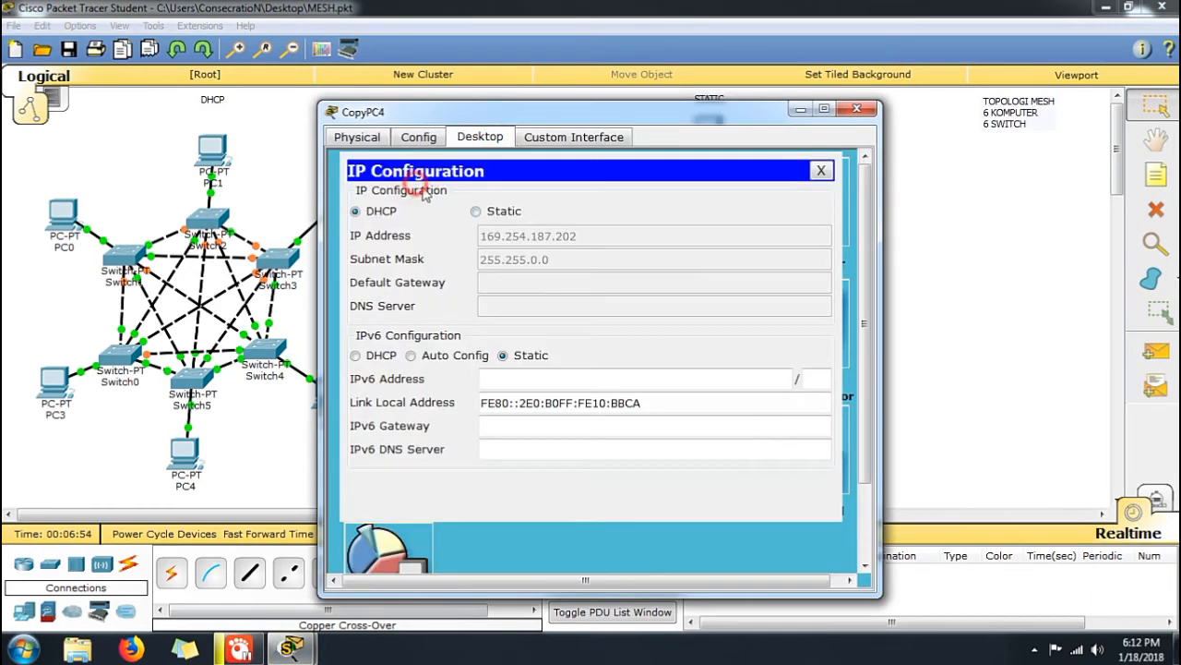
{"action": "left_click", "coordinate": [476, 211]}
{"action": "left_click", "coordinate": [506, 237]}
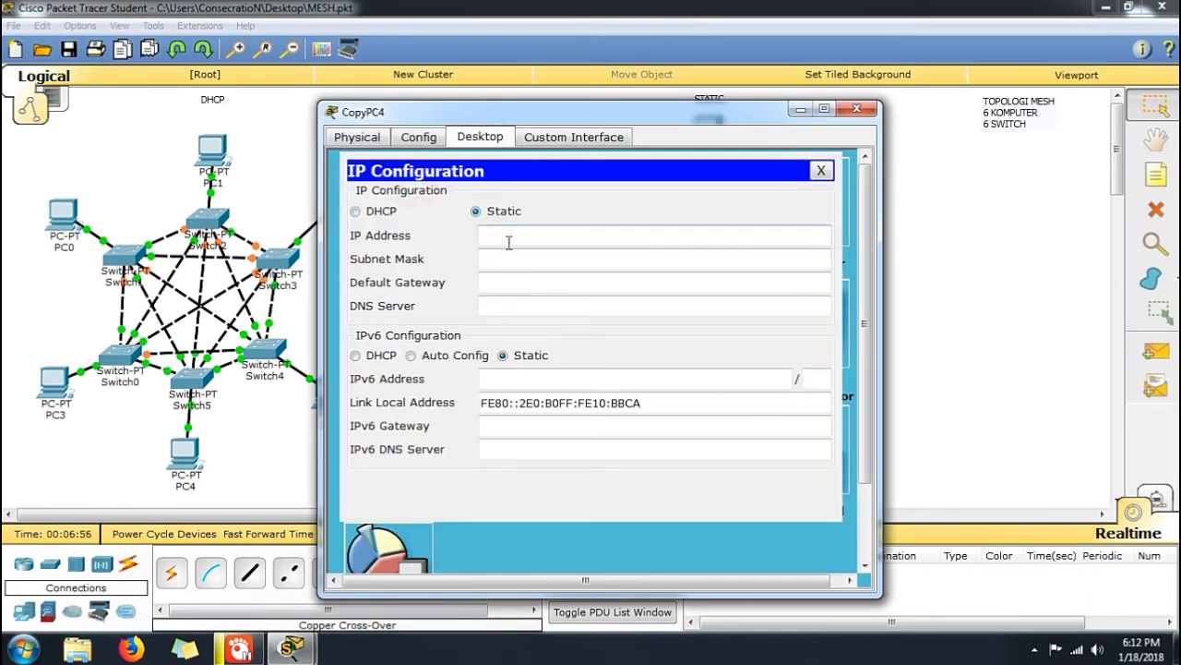
{"action": "type", "text": "192.168.1.1"}
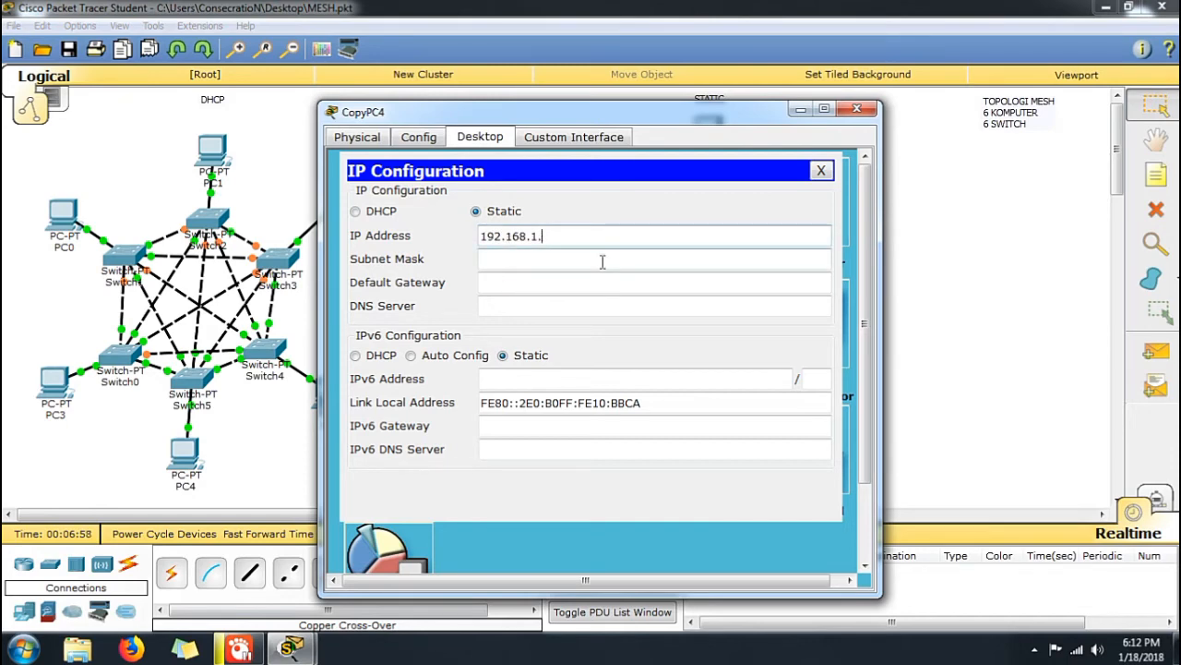
{"action": "left_click", "coordinate": [565, 260]}
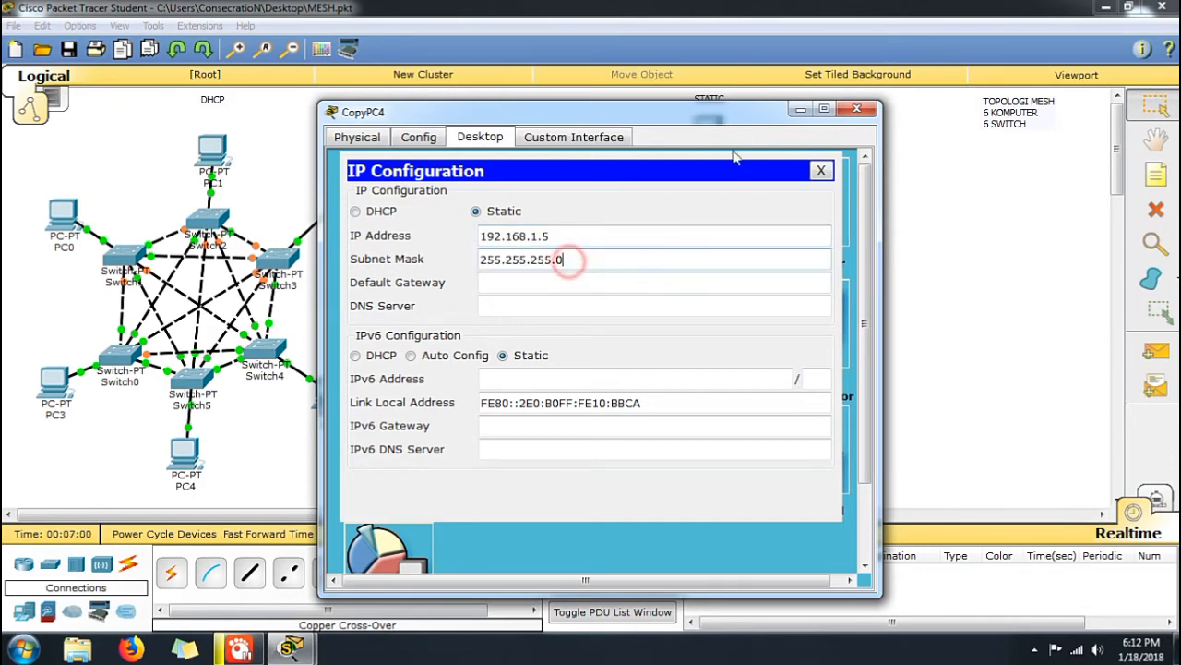
{"action": "left_click", "coordinate": [857, 109]}
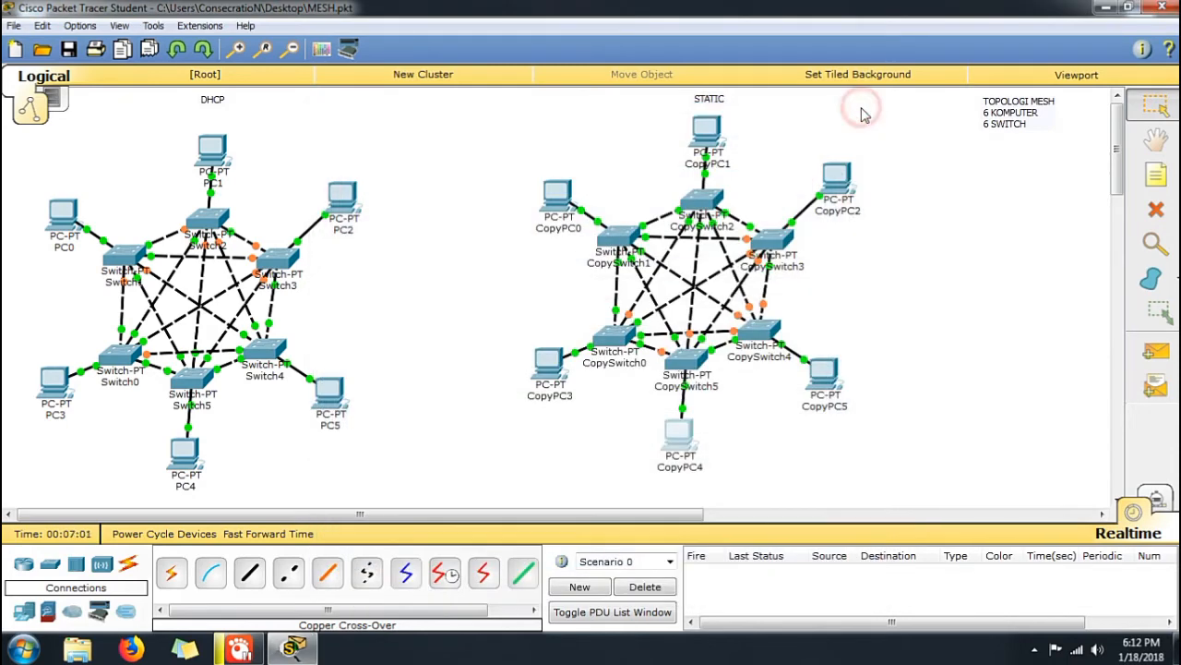
Give CopyPC3 the static IP address 192.168.1.6 with subnet mask 255.255.255.0
{"action": "left_click", "coordinate": [552, 377]}
{"action": "left_click", "coordinate": [480, 136]}
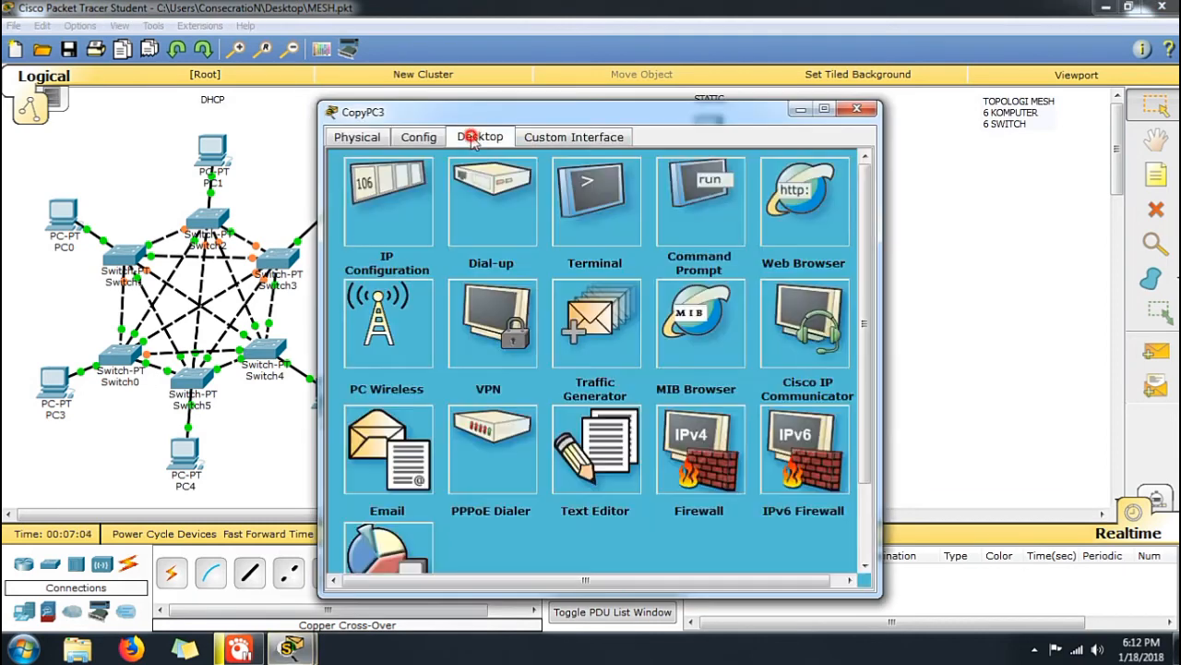
{"action": "left_click", "coordinate": [423, 185]}
{"action": "left_click", "coordinate": [506, 213]}
{"action": "left_click", "coordinate": [539, 242]}
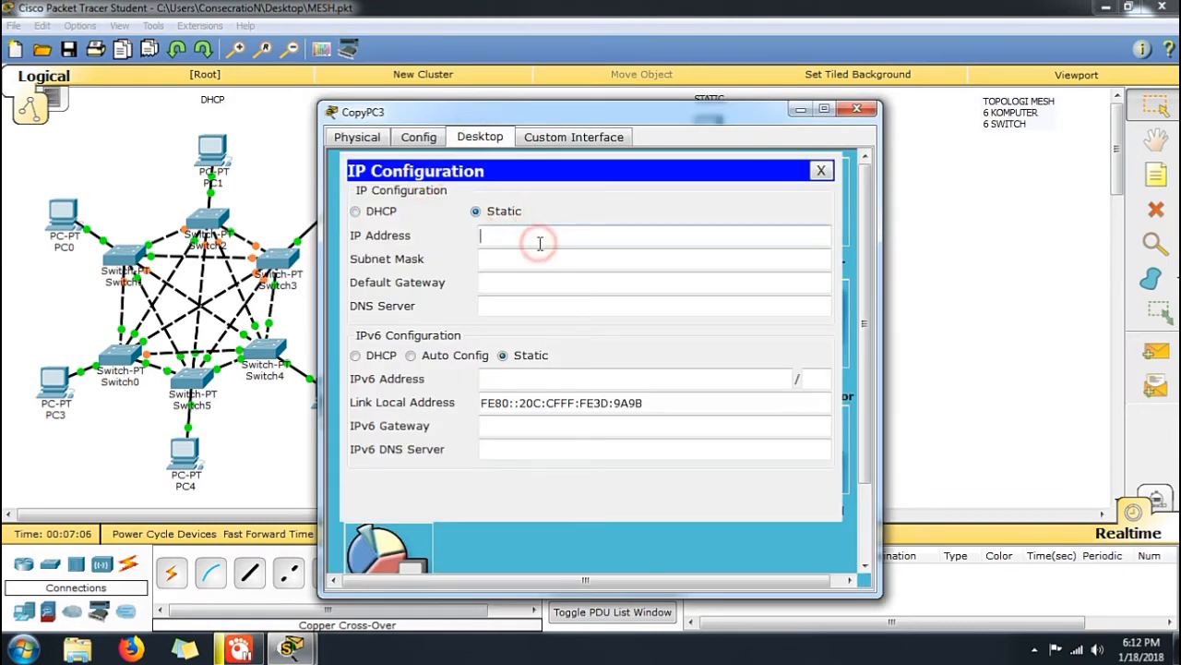
{"action": "type", "text": "192.168.1.1"}
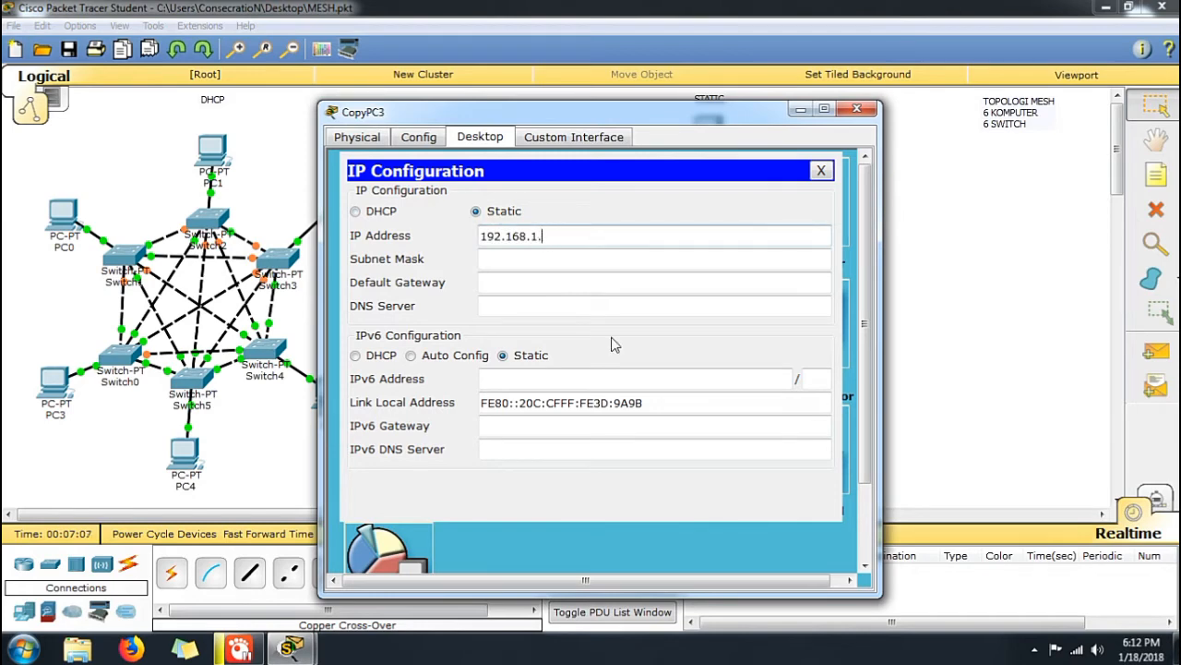
{"action": "left_click", "coordinate": [609, 258]}
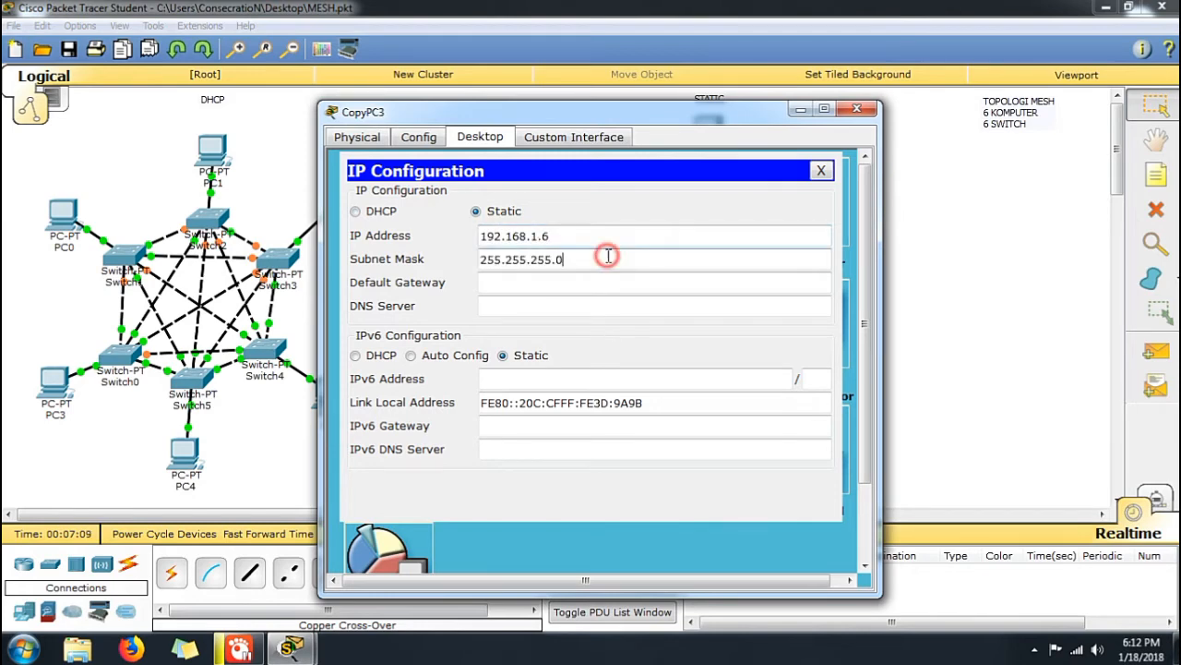
{"action": "left_click", "coordinate": [857, 109]}
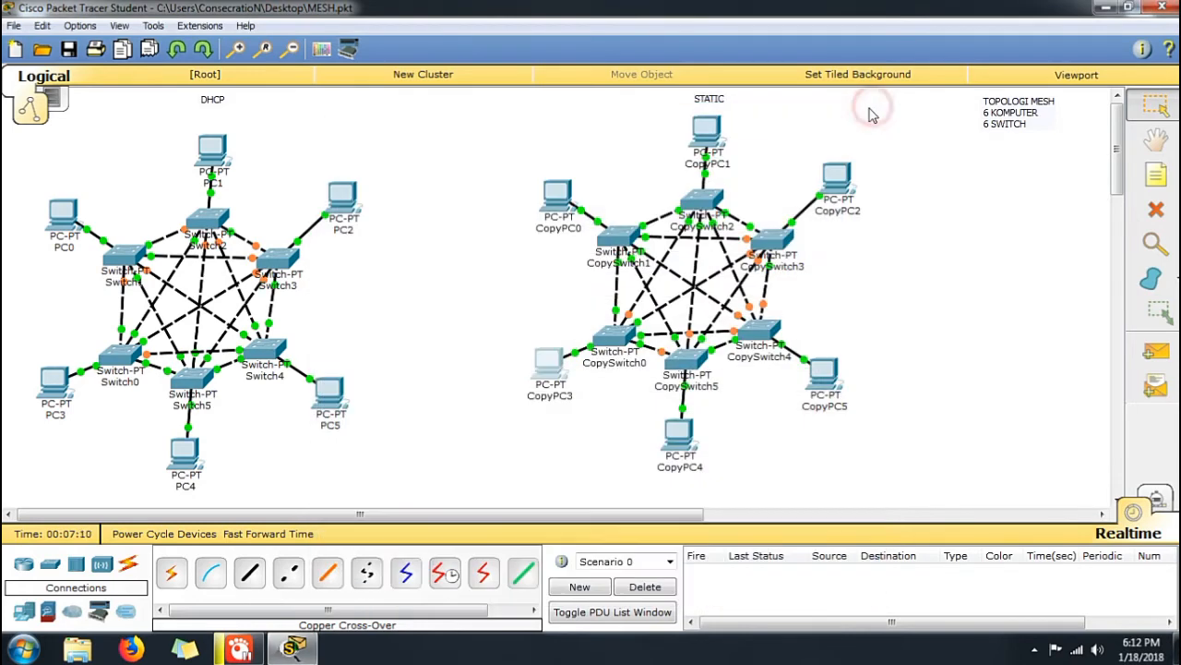
Fast-forward the simulation time and test the STATIC network with a simple PDU from CopyPC0 to CopyPC5, deleting the test scenario
{"action": "left_click", "coordinate": [241, 542]}
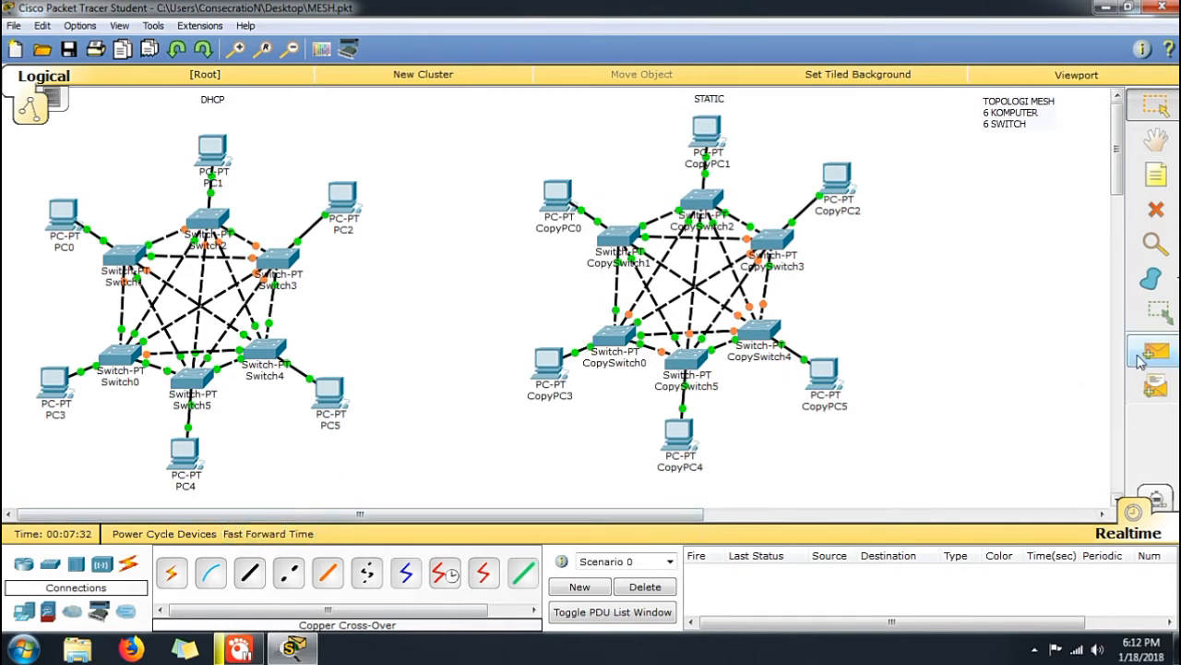
{"action": "left_click", "coordinate": [1138, 360]}
{"action": "left_click", "coordinate": [554, 196]}
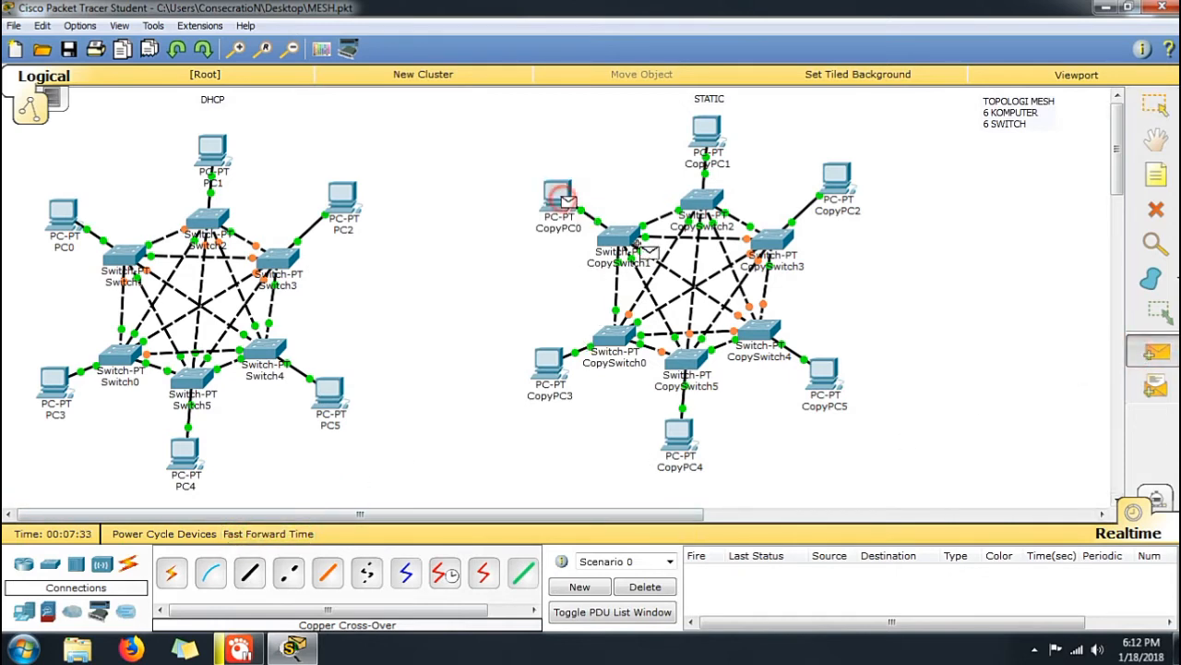
{"action": "left_click", "coordinate": [827, 378]}
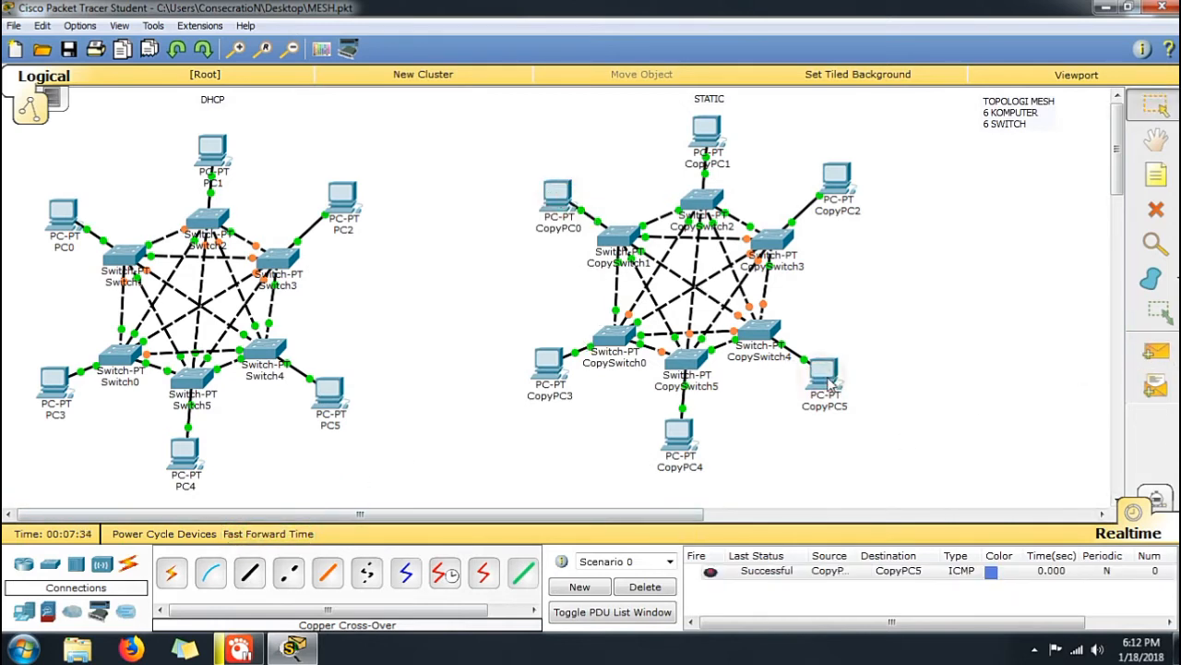
{"action": "left_click", "coordinate": [649, 587]}
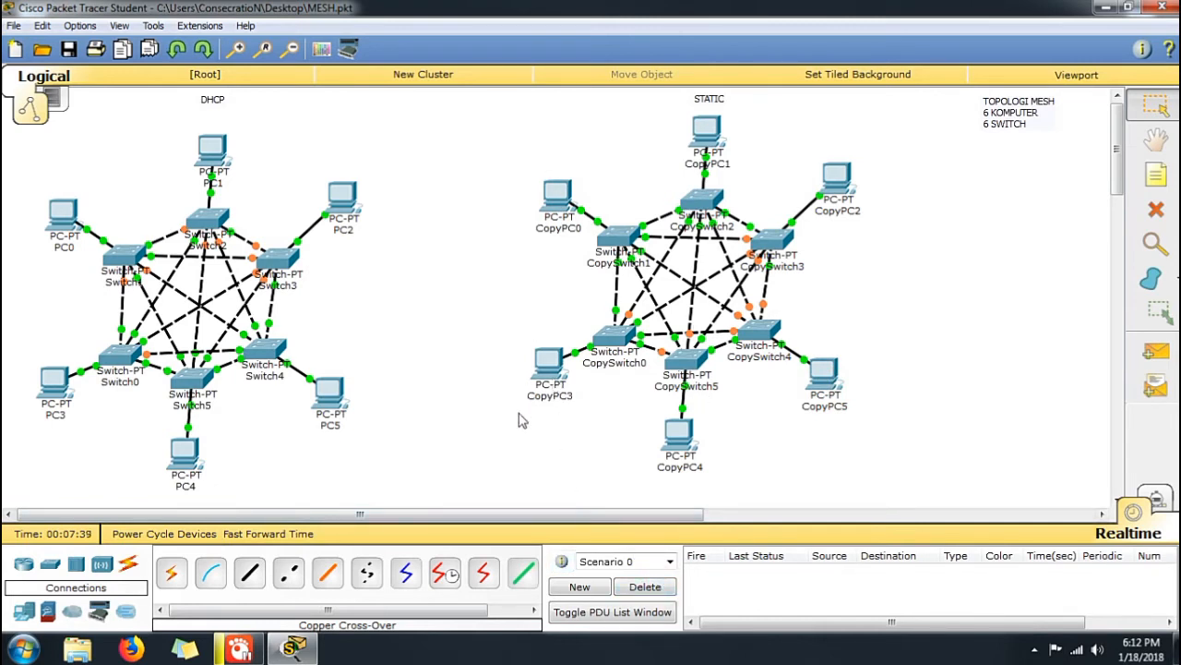
Move all PCs and switches of the STATIC network slightly down, away from the STATIC label
{"action": "left_click_drag", "start_coordinate": [501, 126], "coordinate": [927, 470]}
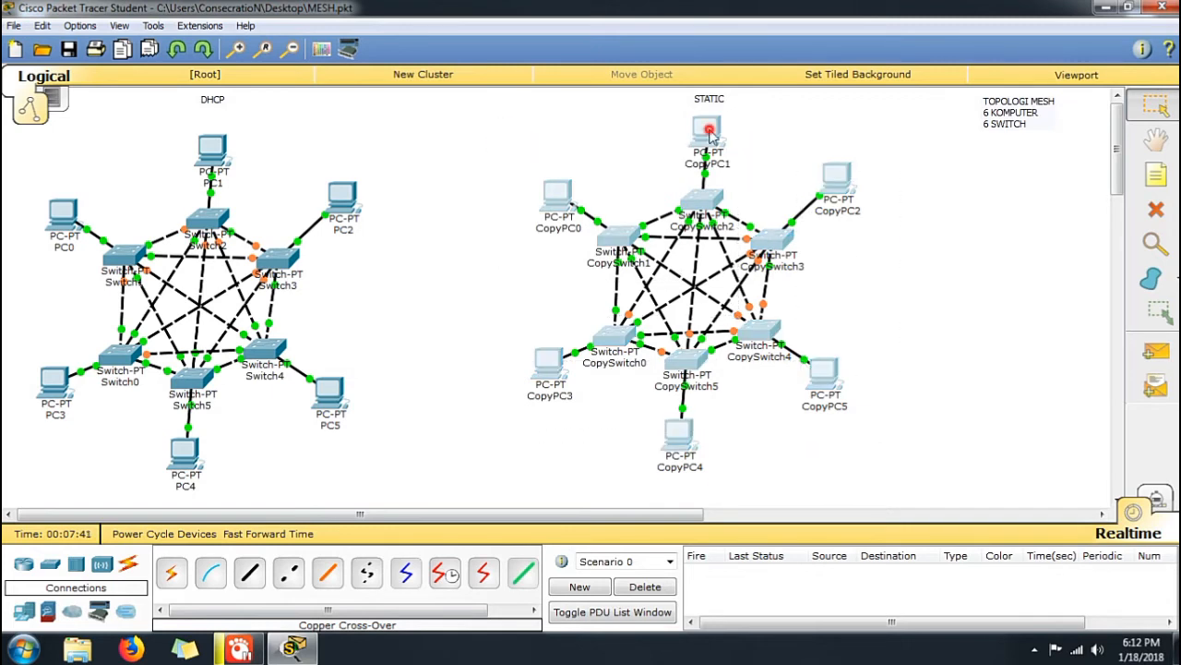
{"action": "left_click_drag", "start_coordinate": [707, 135], "coordinate": [711, 146]}
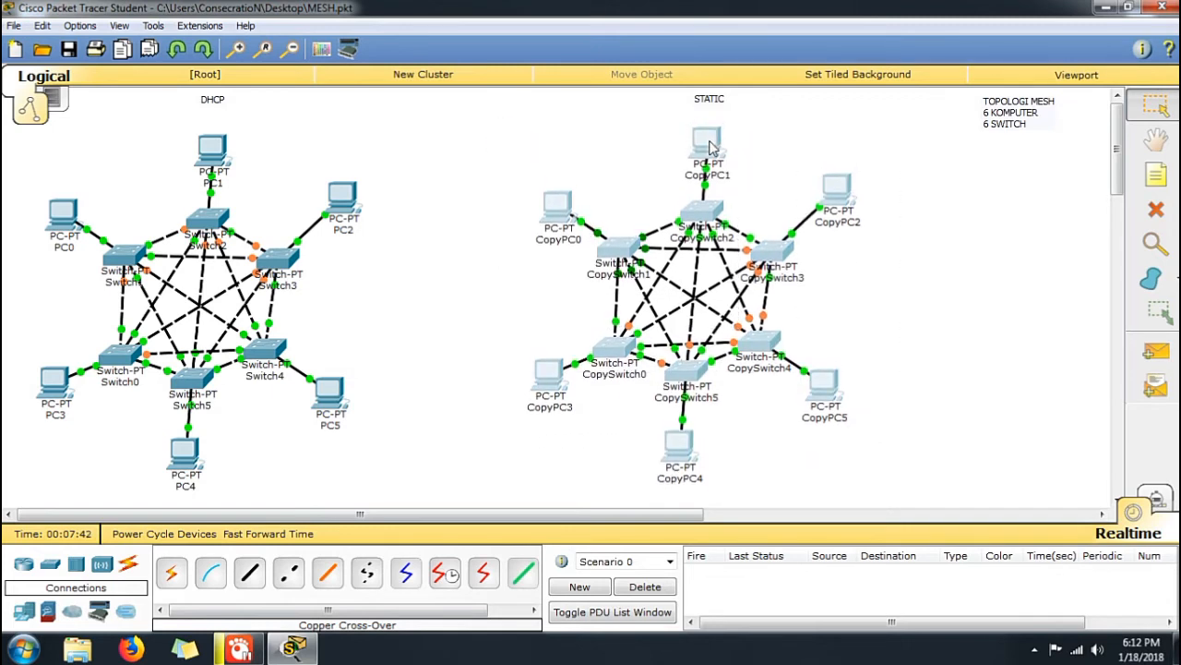
{"action": "left_click", "coordinate": [945, 263]}
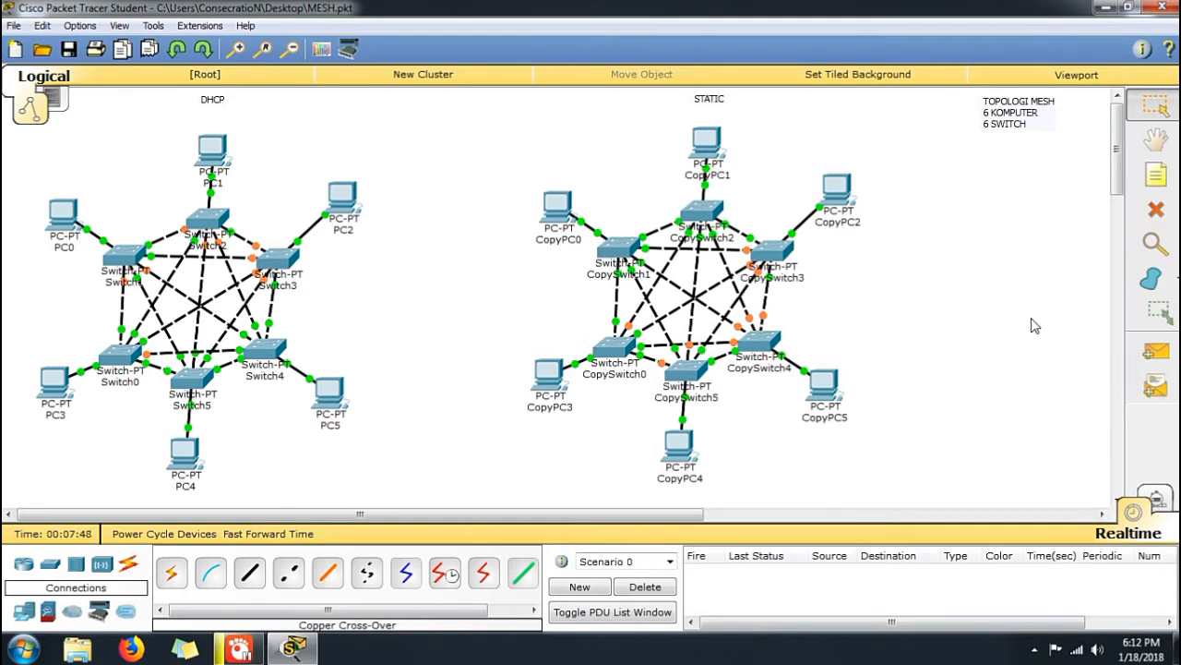
Test the STATIC network with simple PDUs from CopyPC0 to CopyPC5 and from CopyPC2 to CopyPC3, and delete the test scenario
{"action": "left_click", "coordinate": [1155, 352]}
{"action": "left_click", "coordinate": [581, 214]}
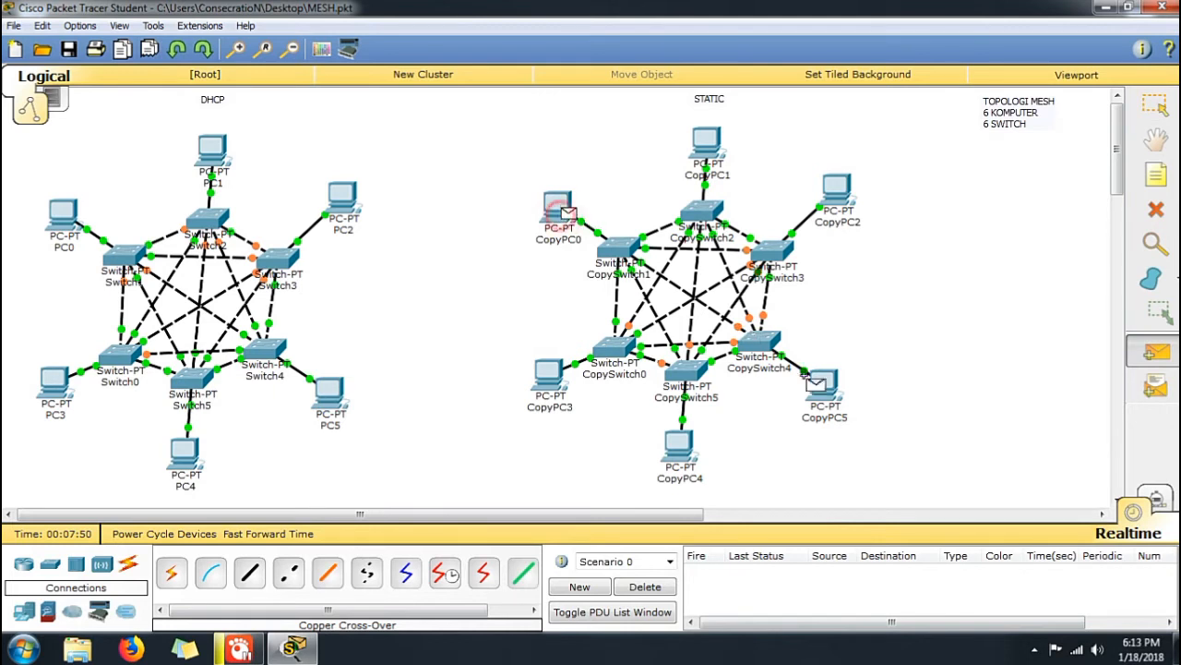
{"action": "left_click", "coordinate": [821, 381]}
{"action": "left_click", "coordinate": [1156, 352]}
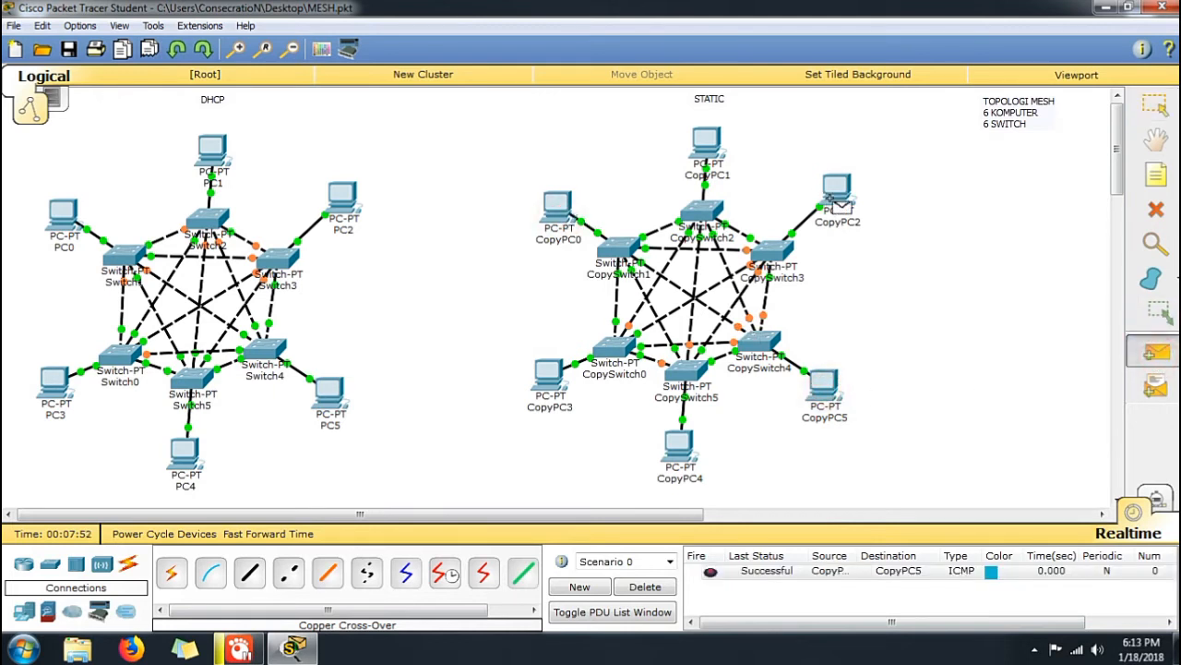
{"action": "left_click", "coordinate": [836, 190]}
{"action": "left_click", "coordinate": [547, 373]}
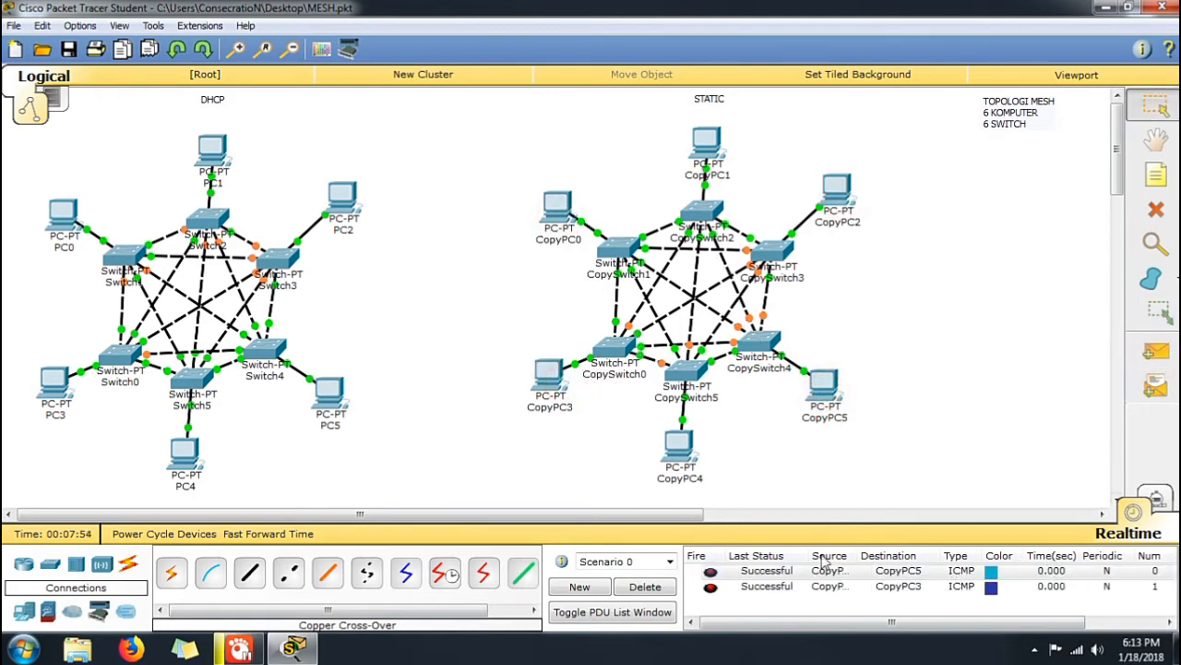
{"action": "left_click", "coordinate": [645, 586]}
Ping 192.168.1.1 and 192.168.1.5 from the command prompt of CopyPC1, and close its device window
{"action": "left_click", "coordinate": [713, 153]}
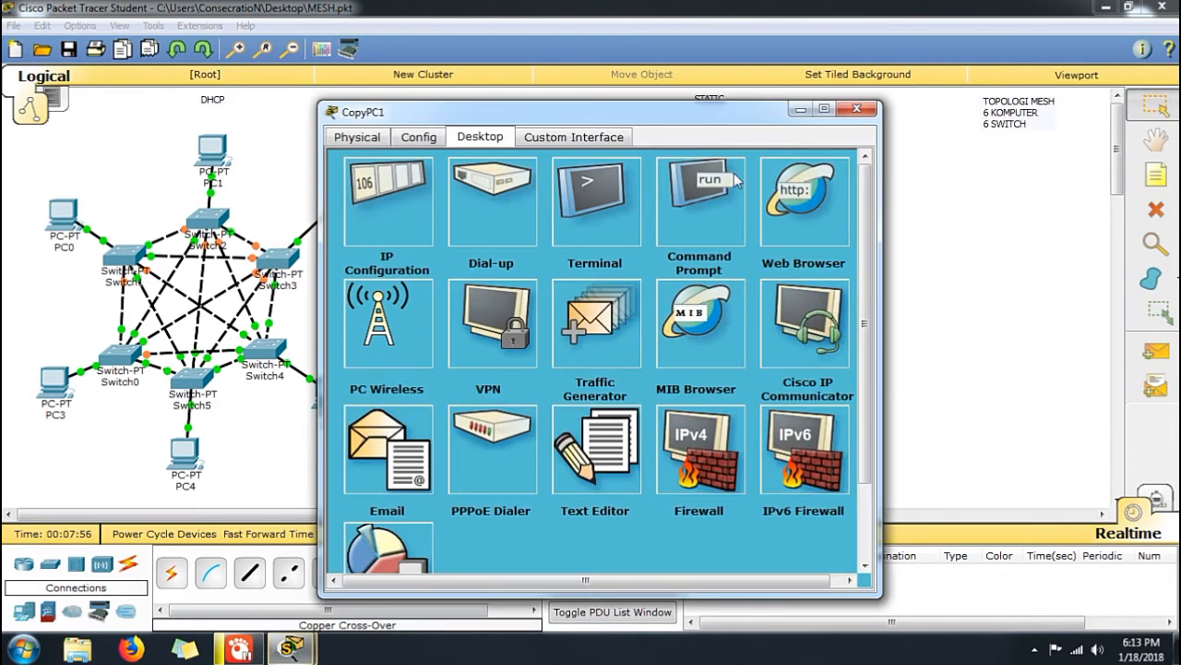
{"action": "left_click", "coordinate": [699, 192]}
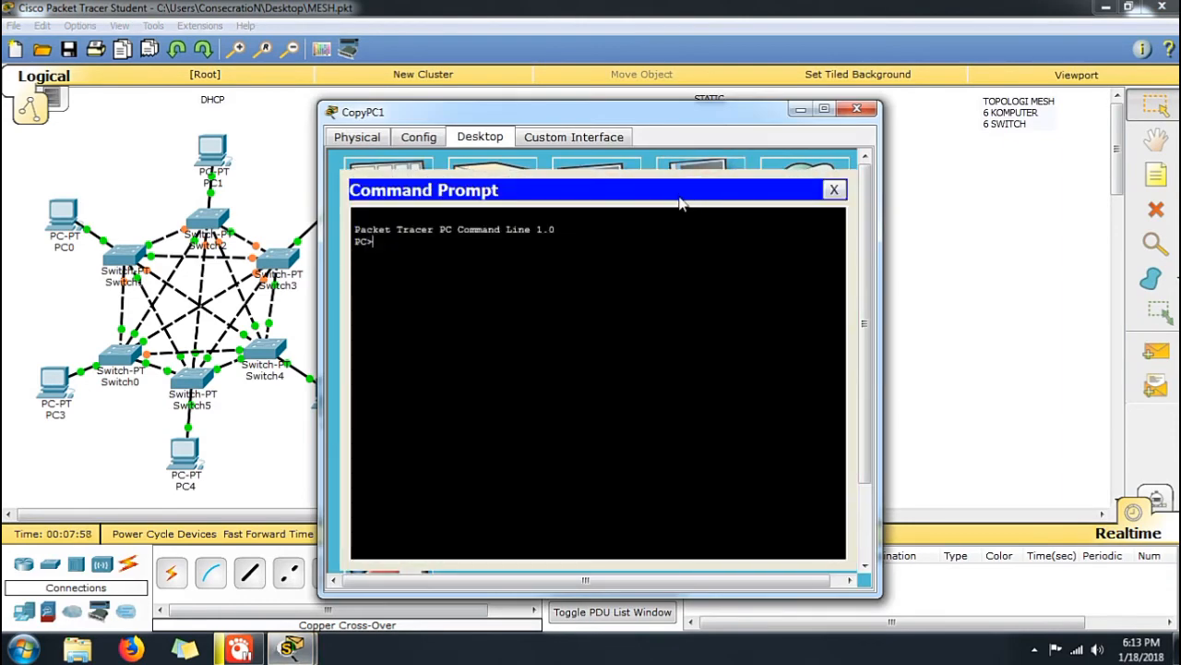
{"action": "type", "text": "ping 192.168.1.1"}
{"action": "key", "text": "Return"}
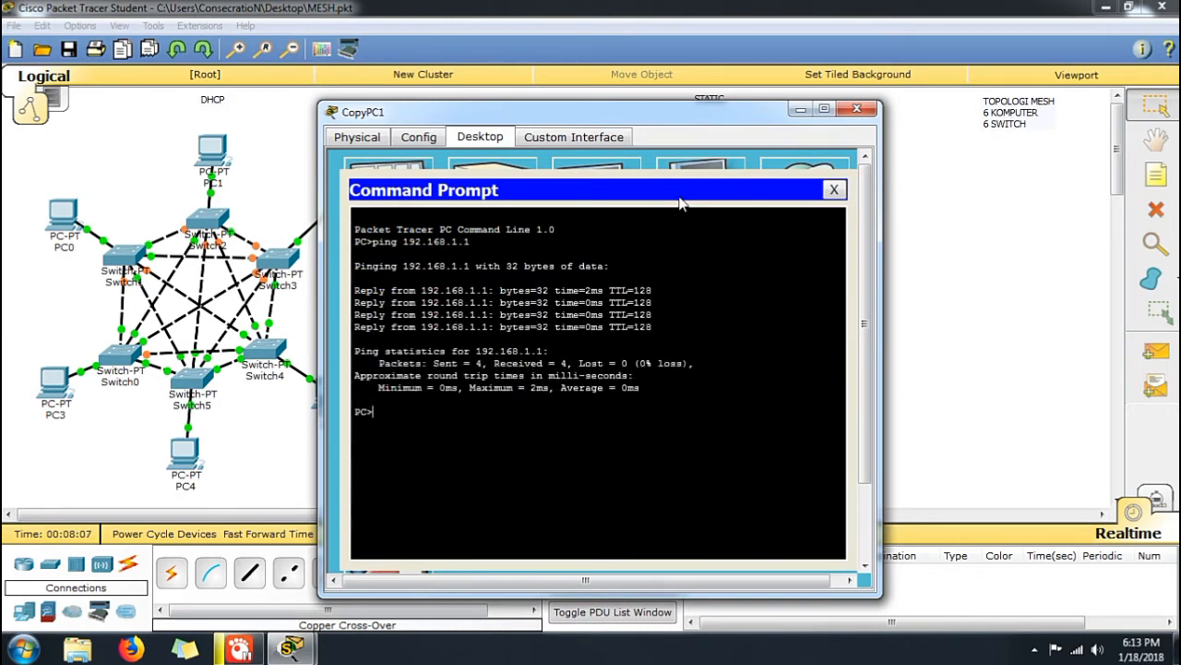
{"action": "key", "text": "Up"}
{"action": "type", "text": "5"}
{"action": "key", "text": "Return"}
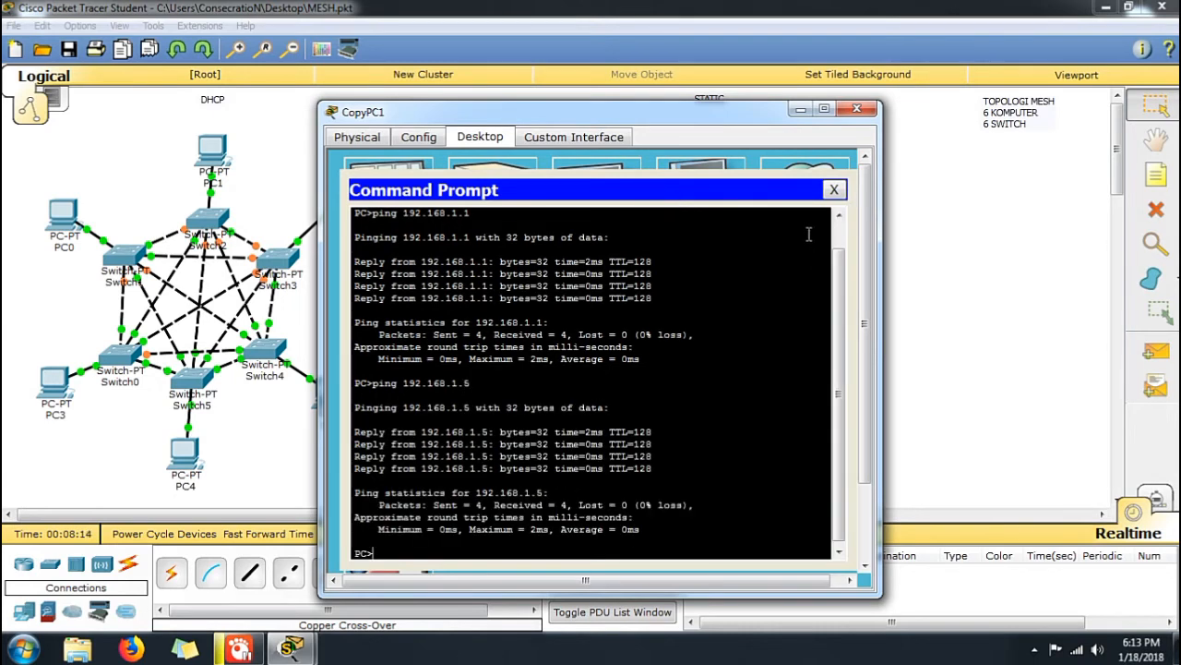
{"action": "left_click", "coordinate": [833, 190]}
{"action": "left_click", "coordinate": [857, 109]}
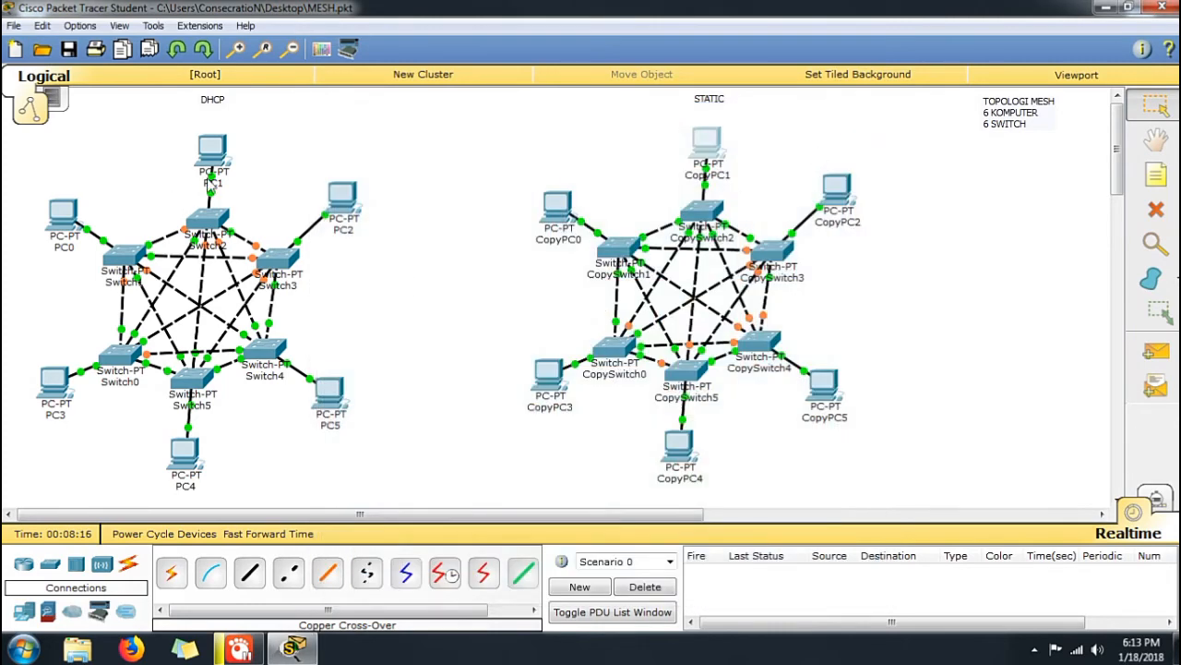
Look up the IP address of PC5 in the DHCP network in its IP configuration
{"action": "left_click", "coordinate": [323, 392]}
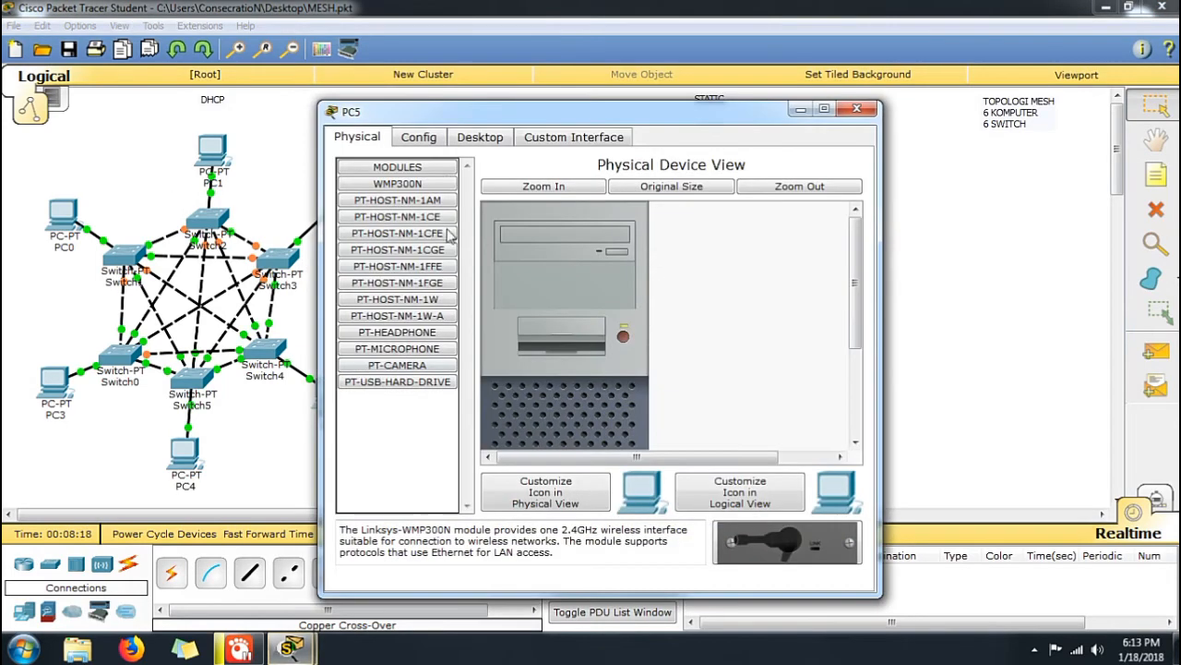
{"action": "left_click", "coordinate": [466, 138]}
{"action": "left_click", "coordinate": [385, 207]}
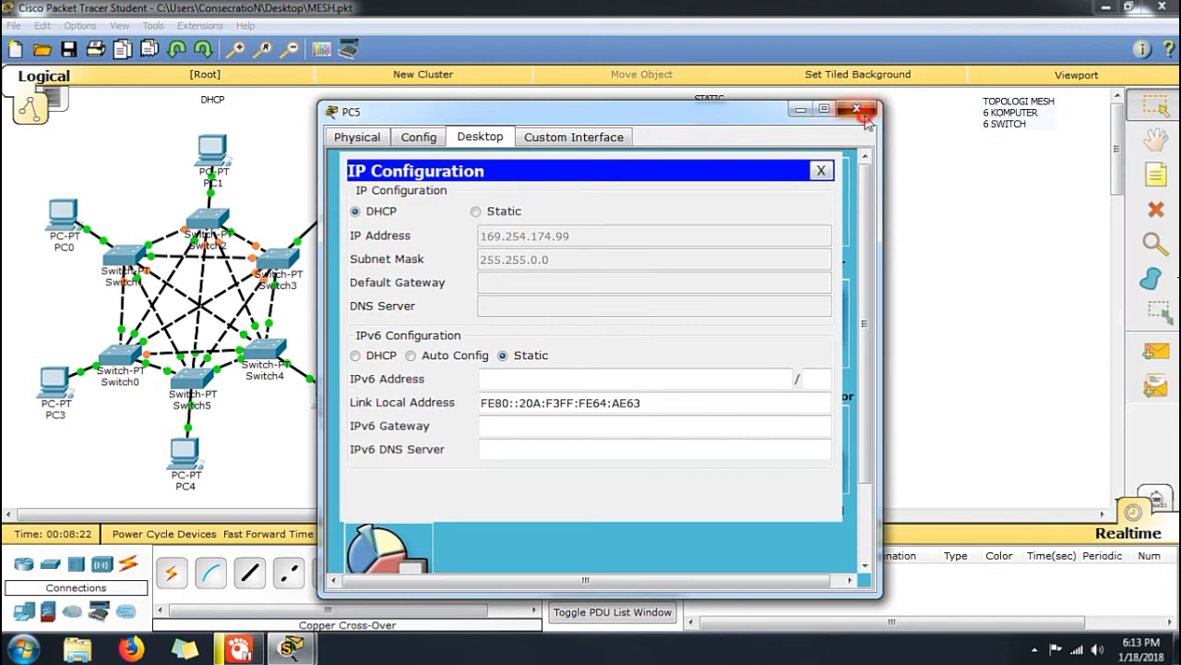
{"action": "left_click", "coordinate": [863, 114]}
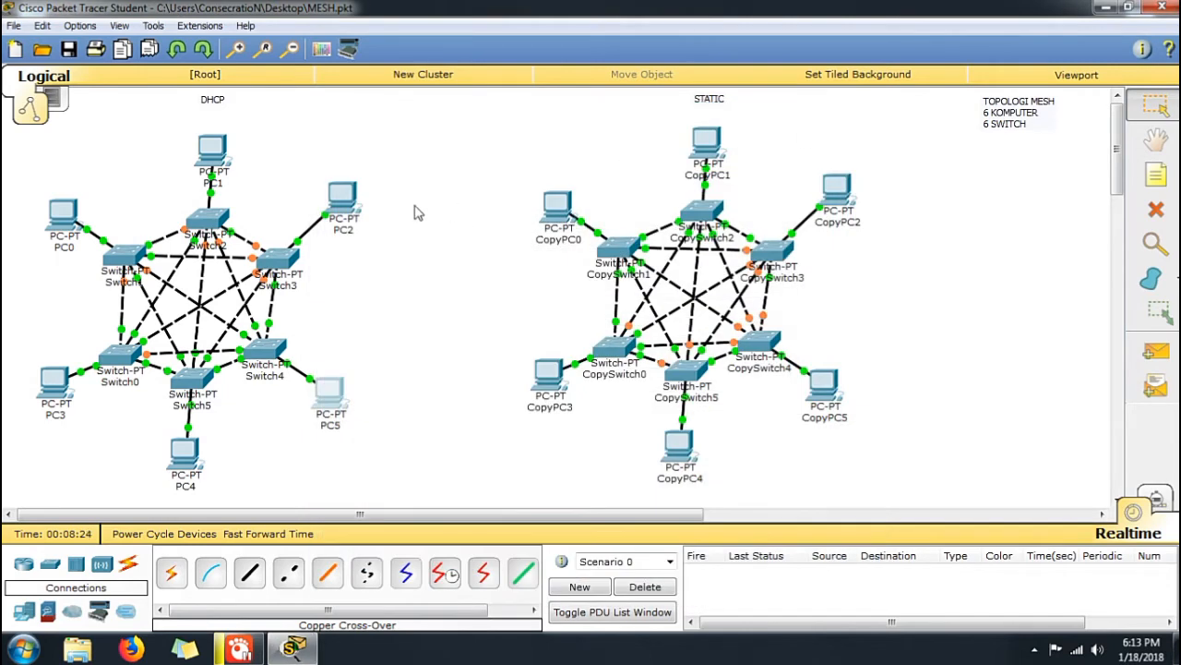
Ping PC5 at 169.254.174.99 from the command prompt of PC1, and close its device window
{"action": "left_click", "coordinate": [213, 151]}
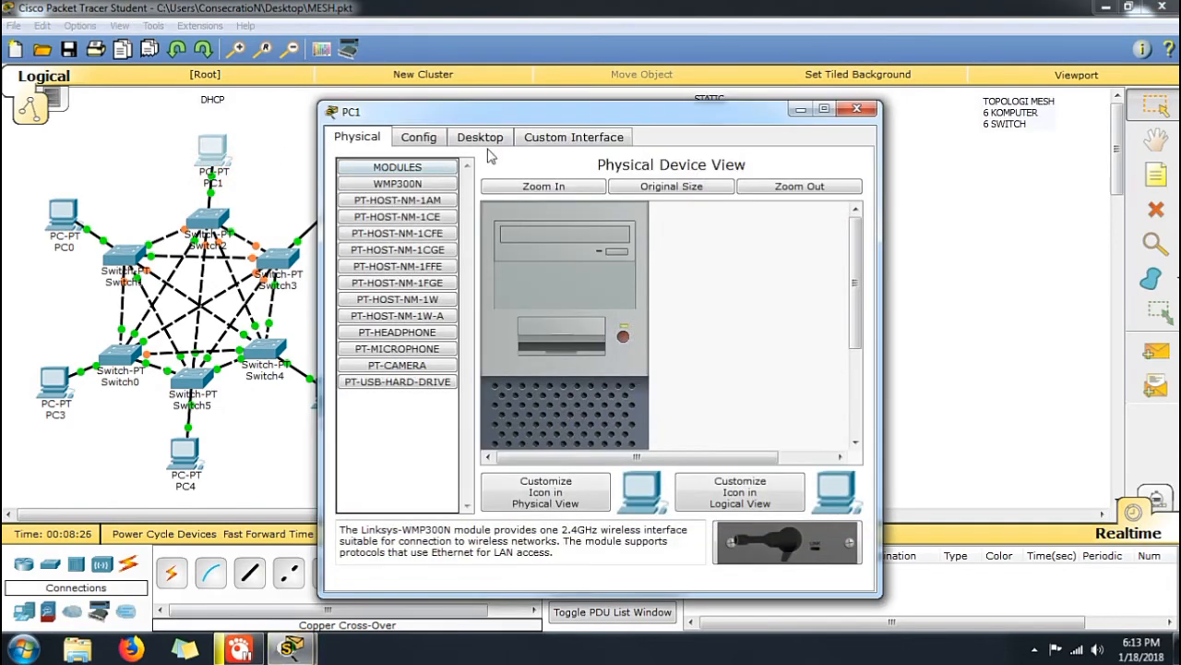
{"action": "left_click", "coordinate": [480, 136]}
{"action": "left_click", "coordinate": [694, 214]}
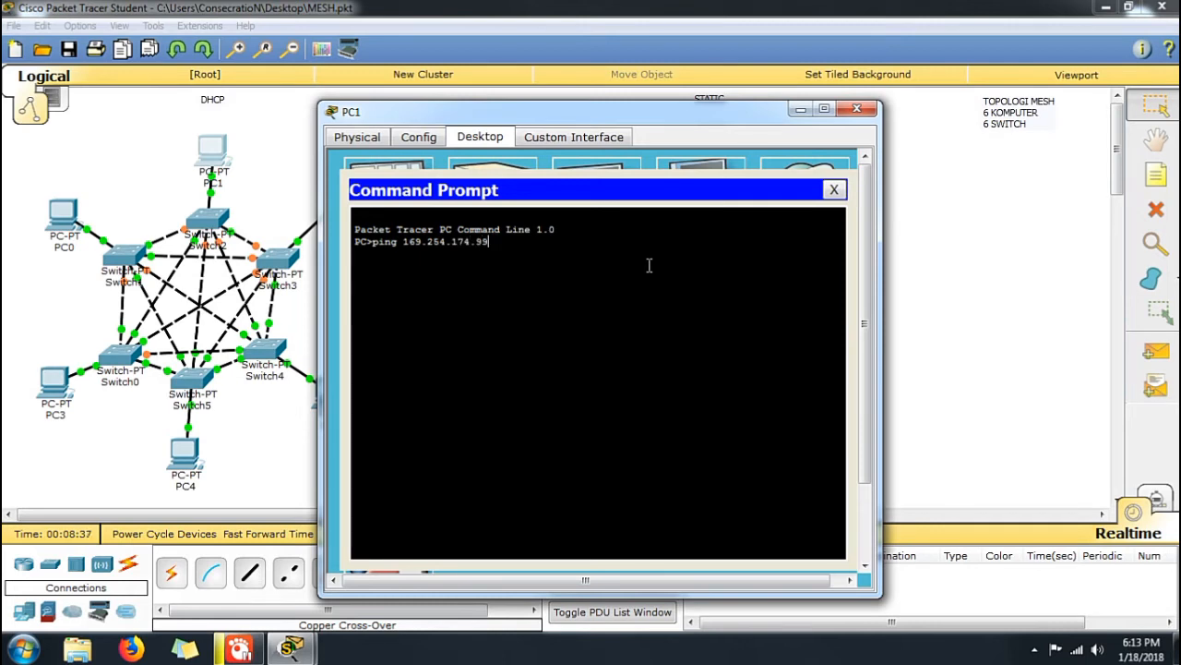
{"action": "key", "text": "Return"}
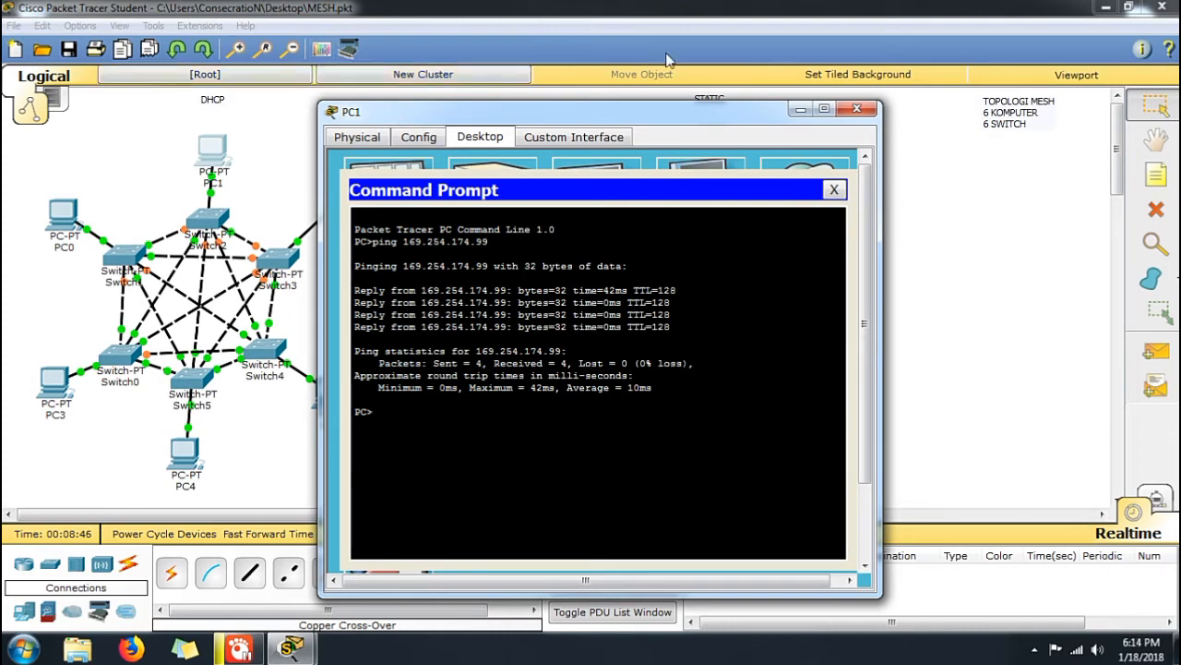
{"action": "left_click", "coordinate": [857, 109]}
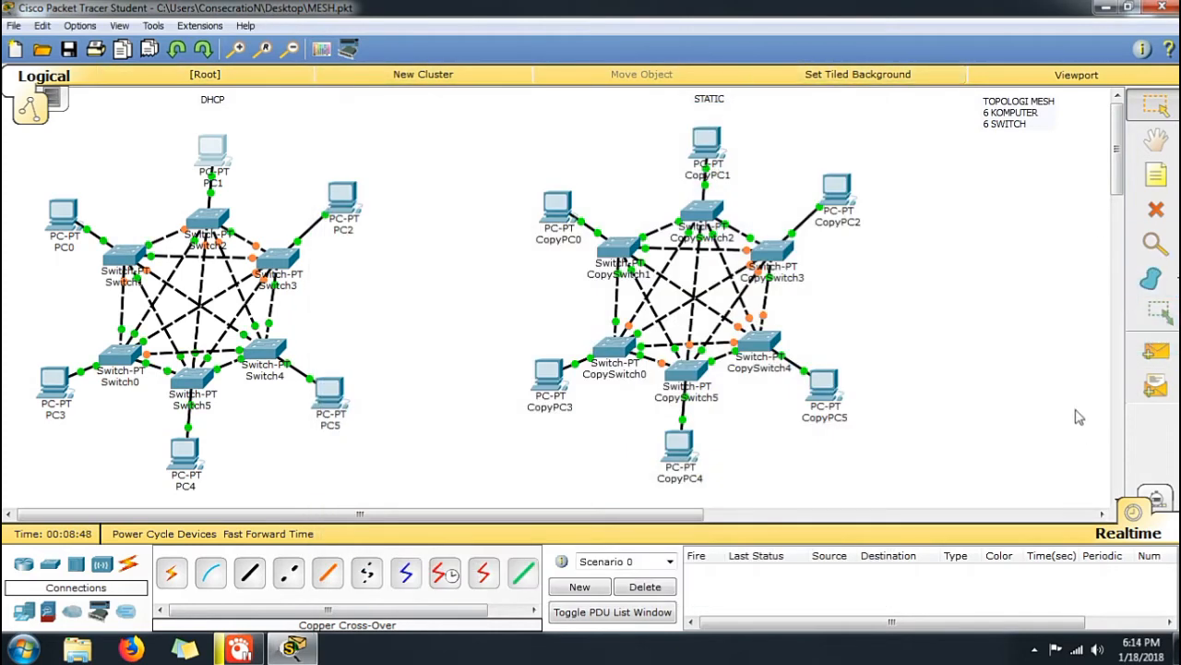
Switch to simulation mode and add simple PDUs from CopyPC1 to CopyPC4 and from PC1 to PC4
{"action": "left_click", "coordinate": [1155, 498]}
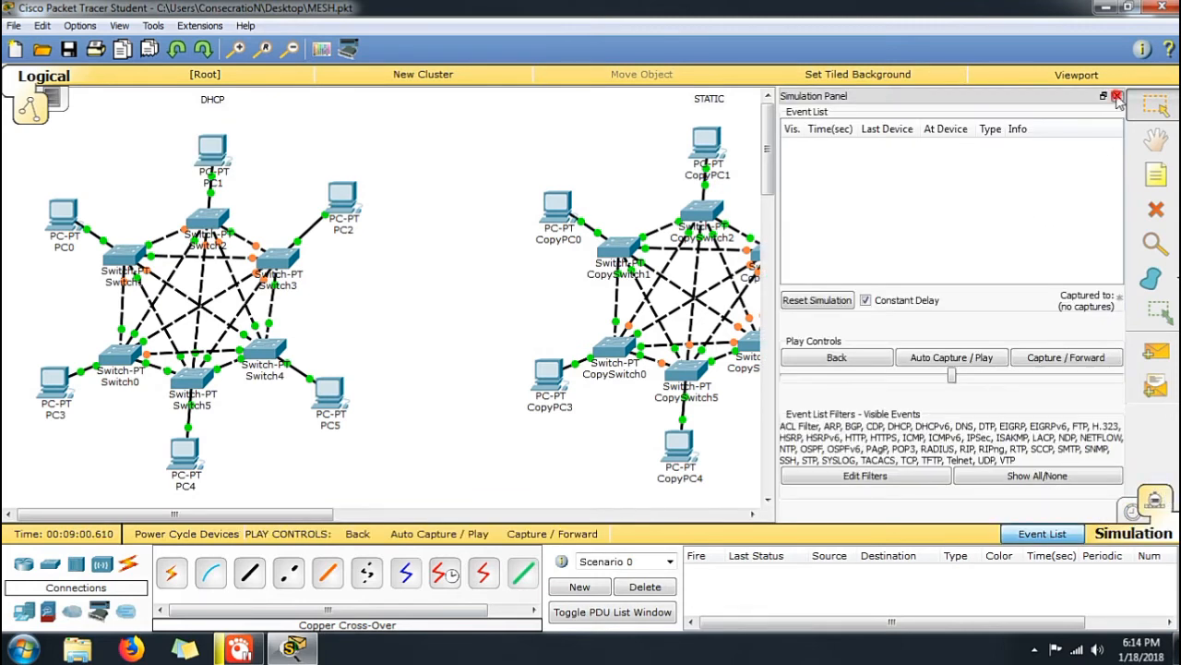
{"action": "left_click", "coordinate": [1117, 96]}
{"action": "left_click", "coordinate": [1156, 352]}
{"action": "left_click", "coordinate": [708, 146]}
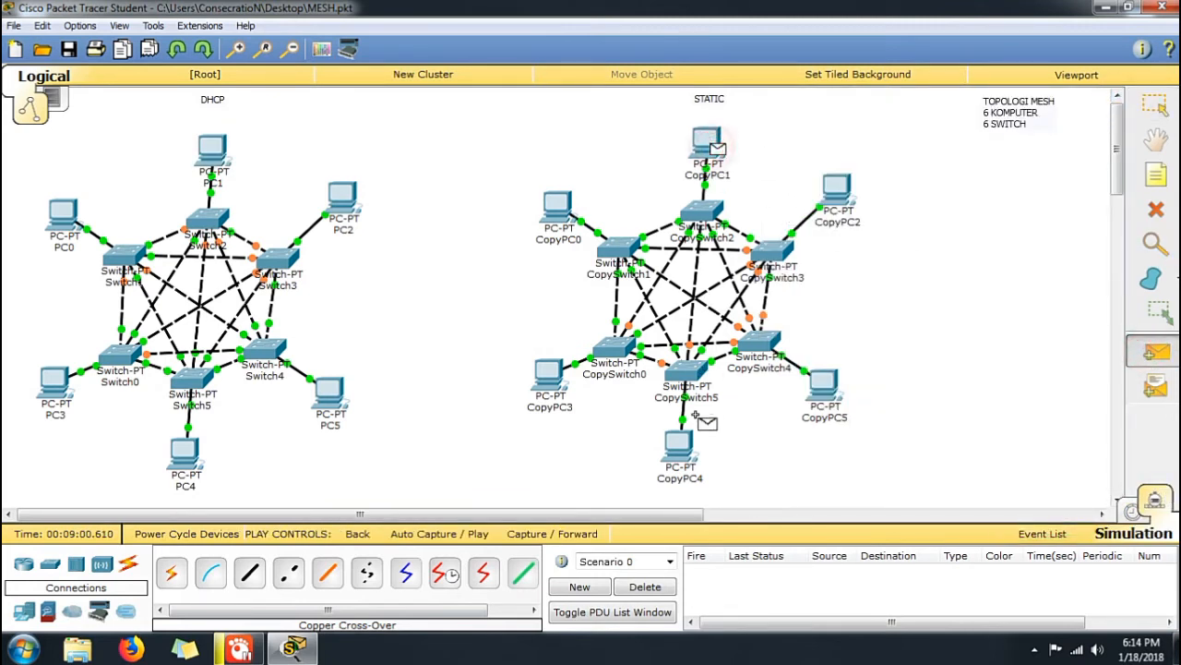
{"action": "left_click", "coordinate": [683, 449]}
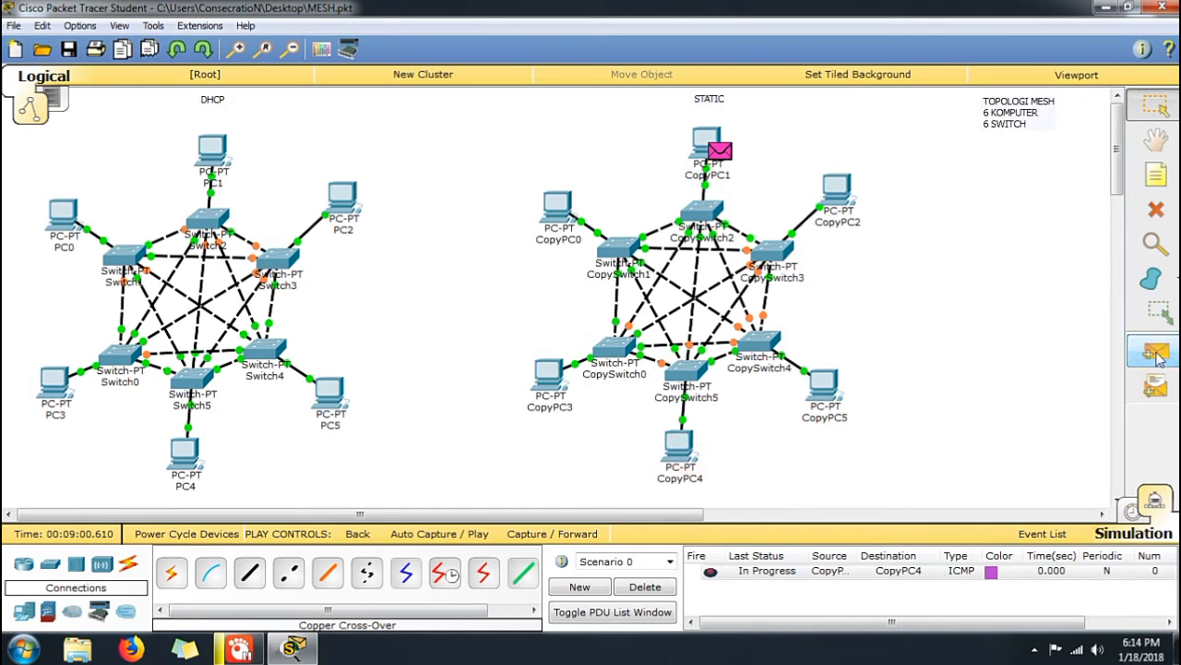
{"action": "left_click", "coordinate": [1153, 347]}
{"action": "left_click", "coordinate": [215, 155]}
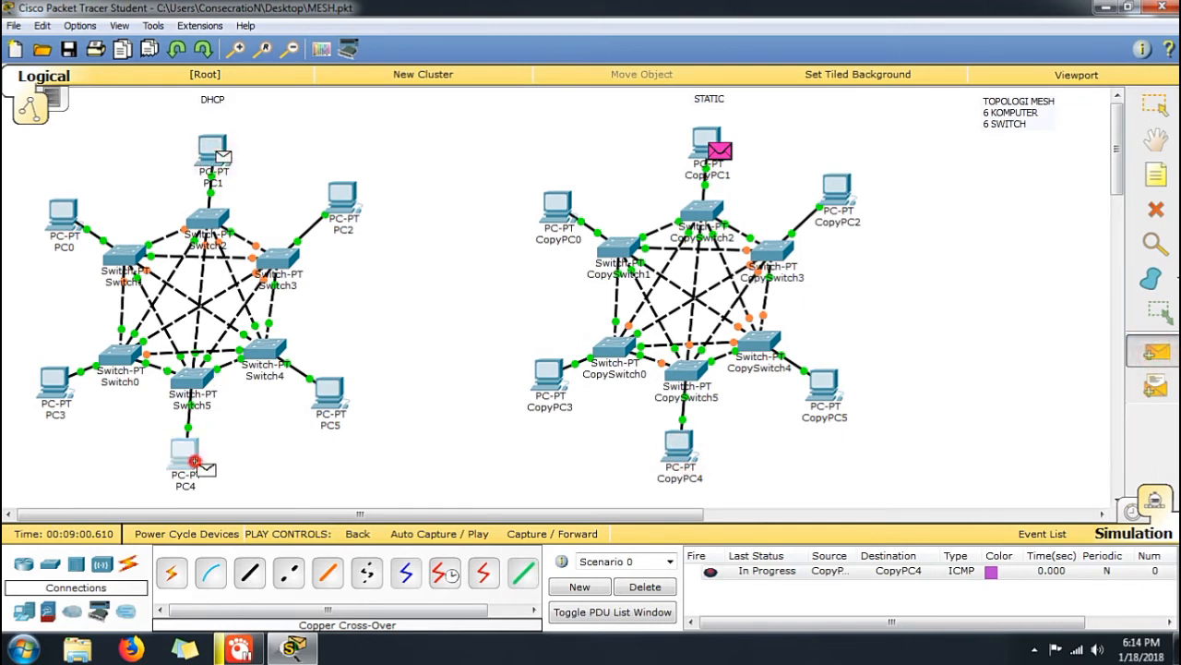
{"action": "left_click", "coordinate": [184, 452]}
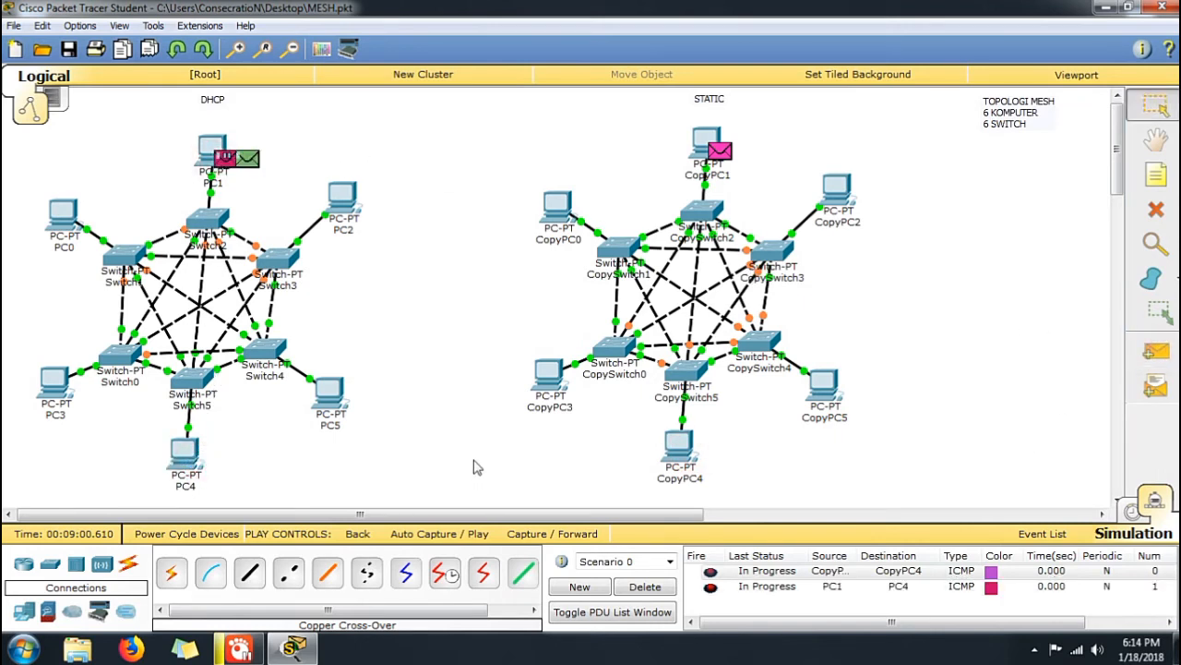
Run the simulation with automatic capture to send both PDUs through the STATIC and DHCP mesh networks
{"action": "left_click", "coordinate": [424, 533]}
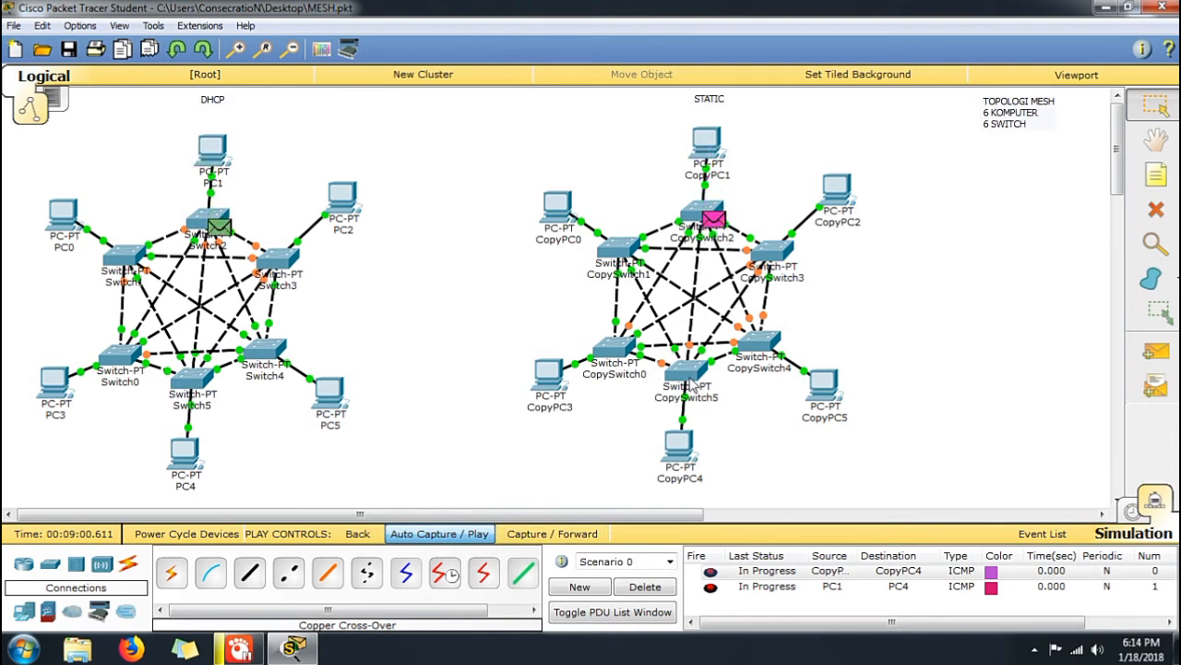
{"action": "mouse_move", "coordinate": [688, 389]}
{"action": "left_click", "coordinate": [757, 344]}
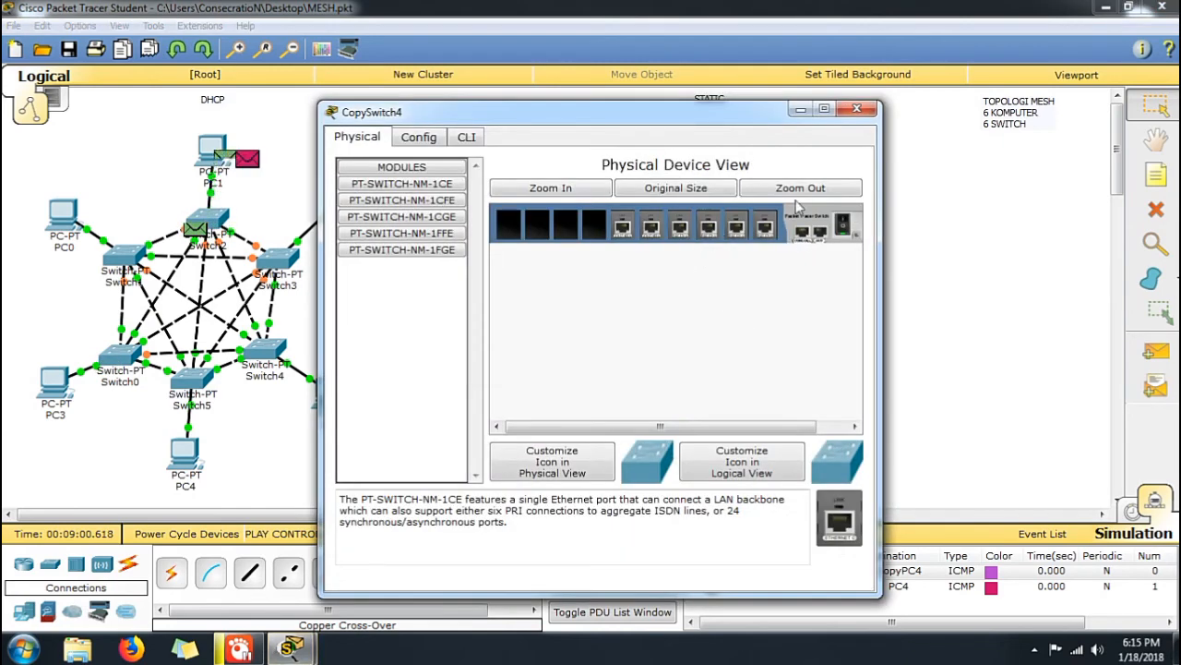
{"action": "left_click", "coordinate": [858, 108]}
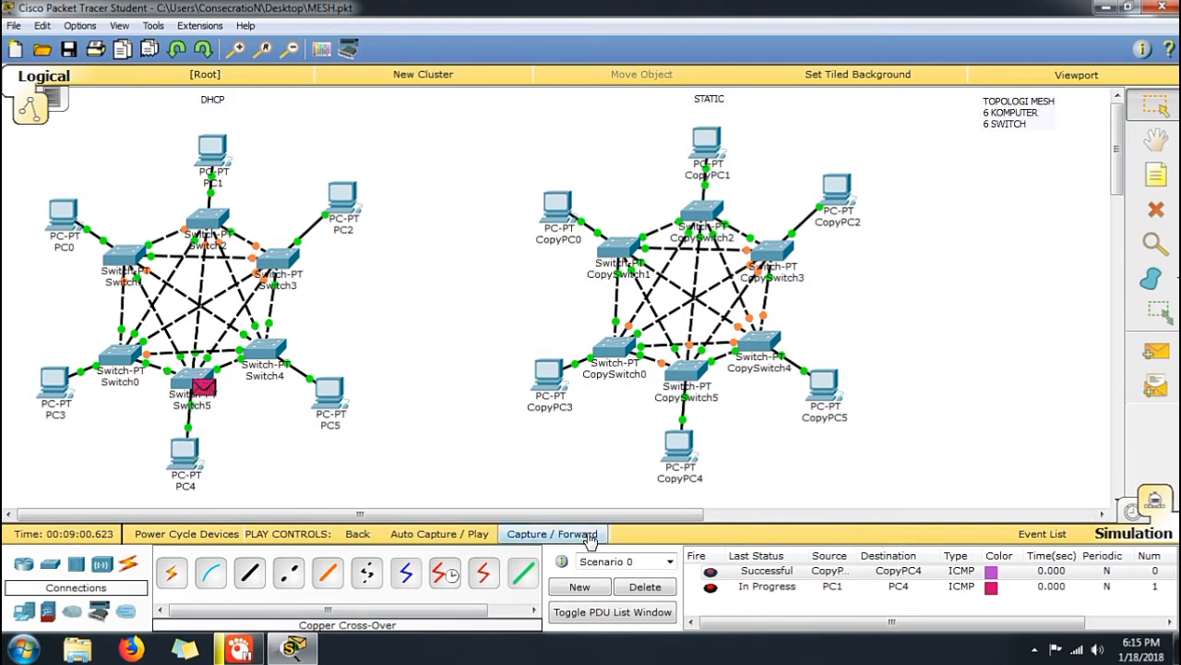
{"action": "left_click", "coordinate": [439, 533]}
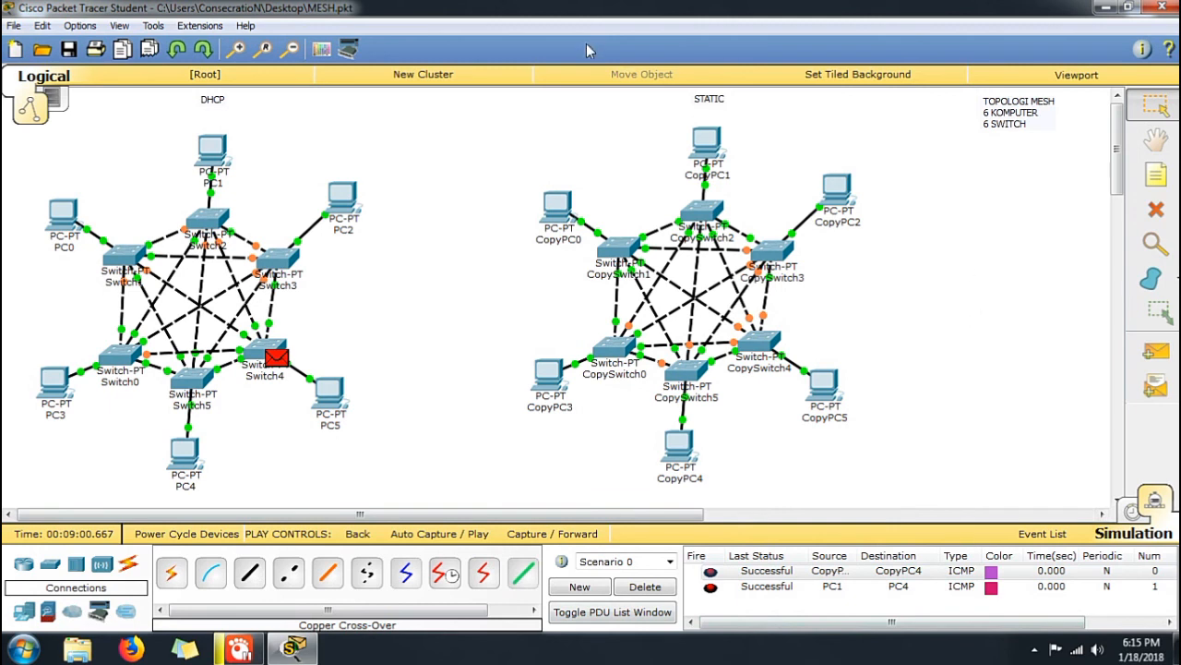
Exit the program and save the changes to MESH.pkt
{"action": "left_click", "coordinate": [1165, 8]}
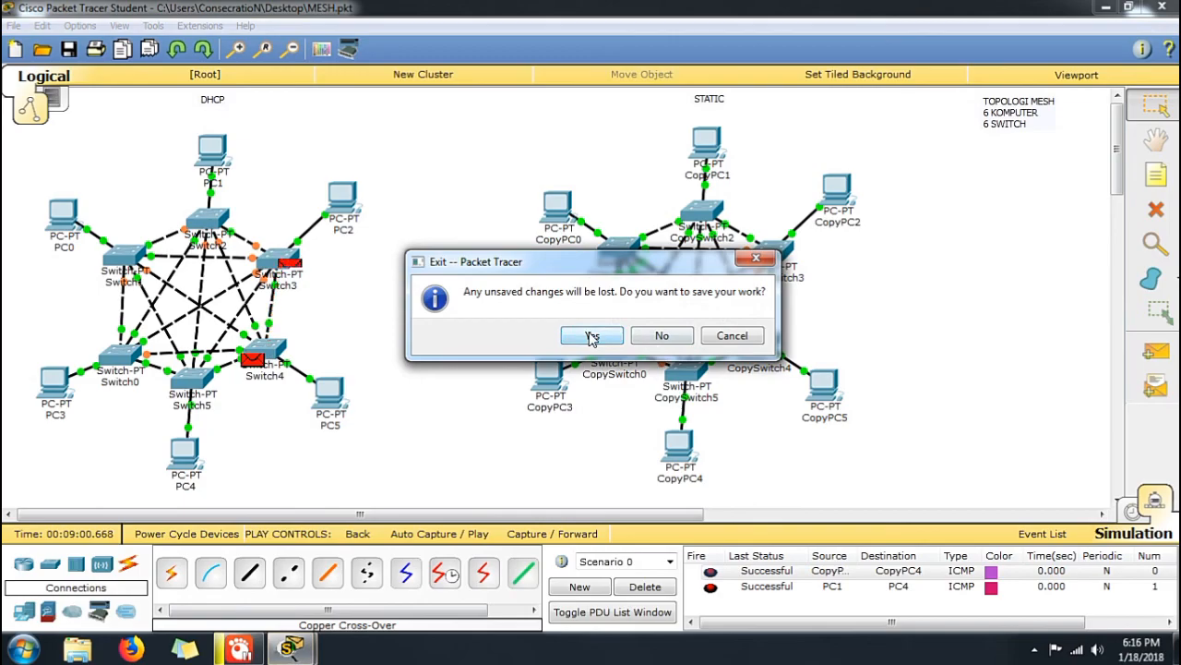
{"action": "left_click", "coordinate": [592, 338]}
{"action": "right_click", "coordinate": [586, 192]}
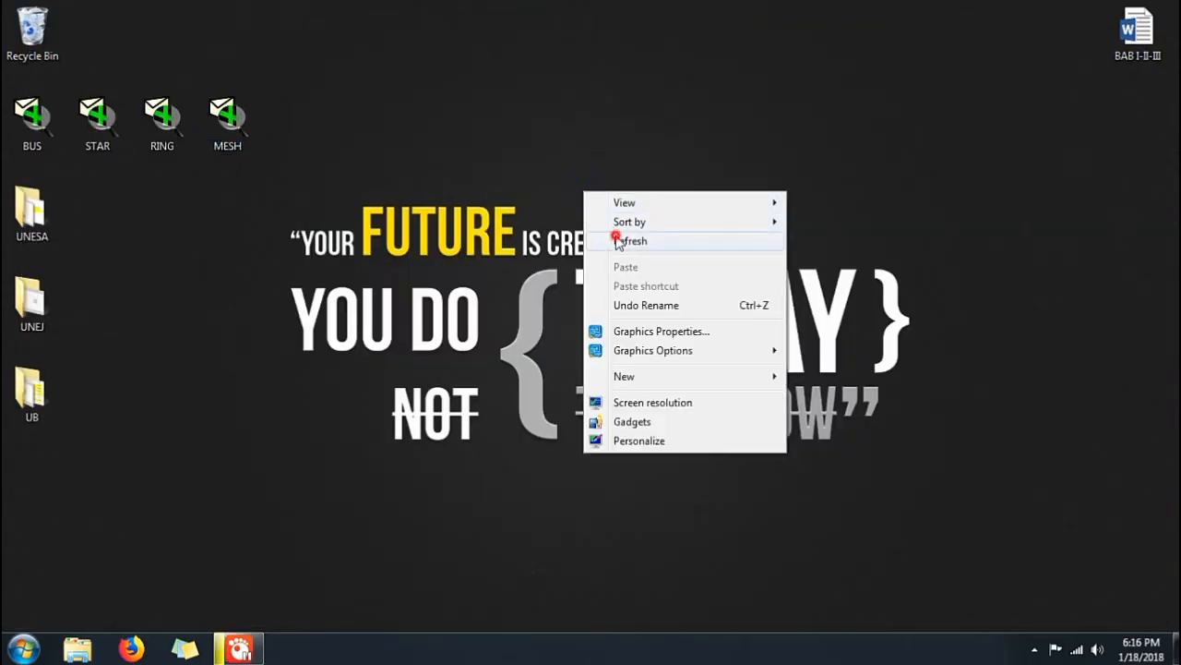
{"action": "left_click", "coordinate": [616, 241]}
{"action": "right_click", "coordinate": [586, 230]}
{"action": "left_click", "coordinate": [634, 278]}
{"action": "right_click", "coordinate": [718, 63]}
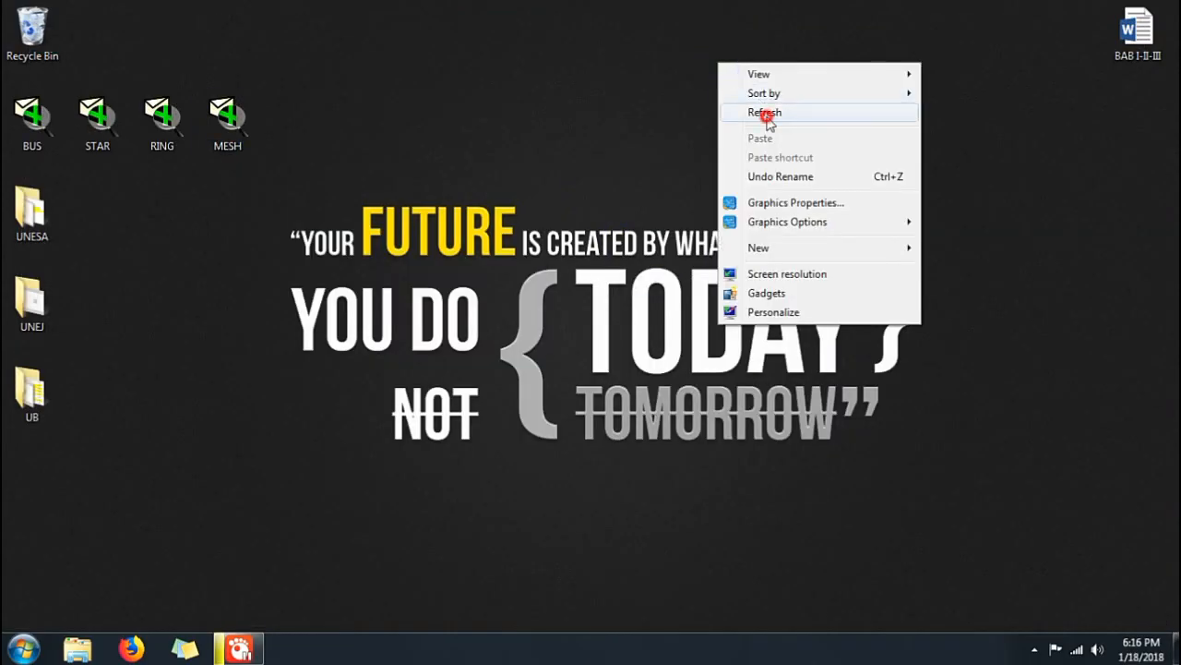
{"action": "left_click", "coordinate": [766, 113]}
{"action": "right_click", "coordinate": [766, 116]}
{"action": "left_click", "coordinate": [780, 164]}
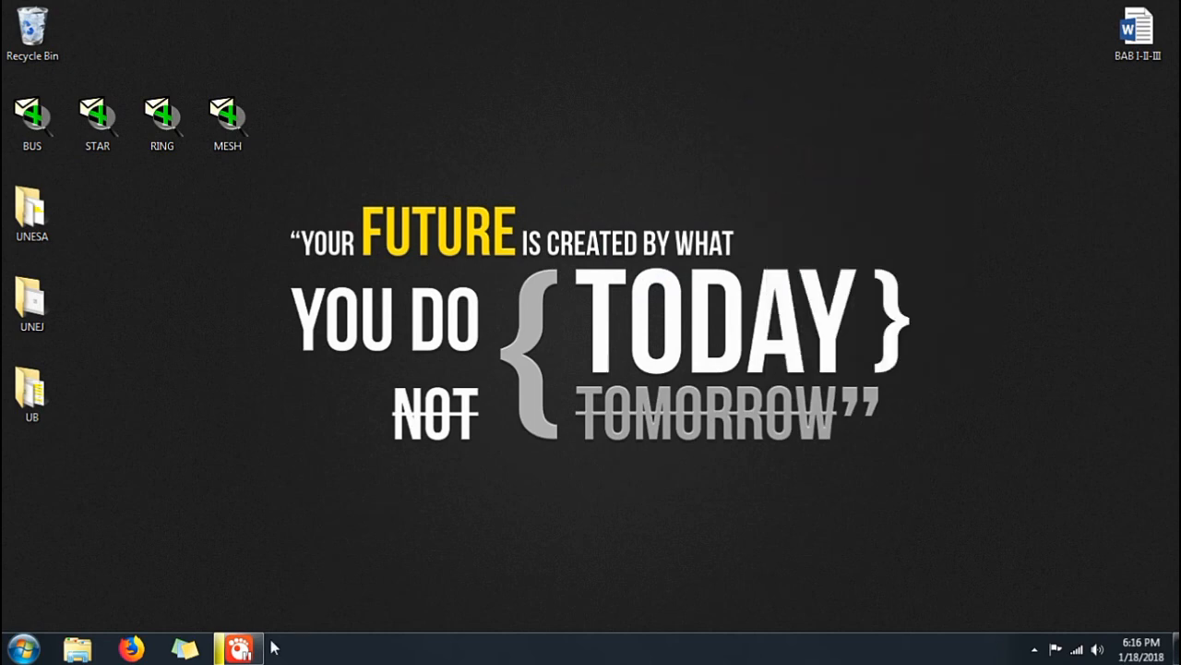
{"action": "left_click", "coordinate": [261, 651]}
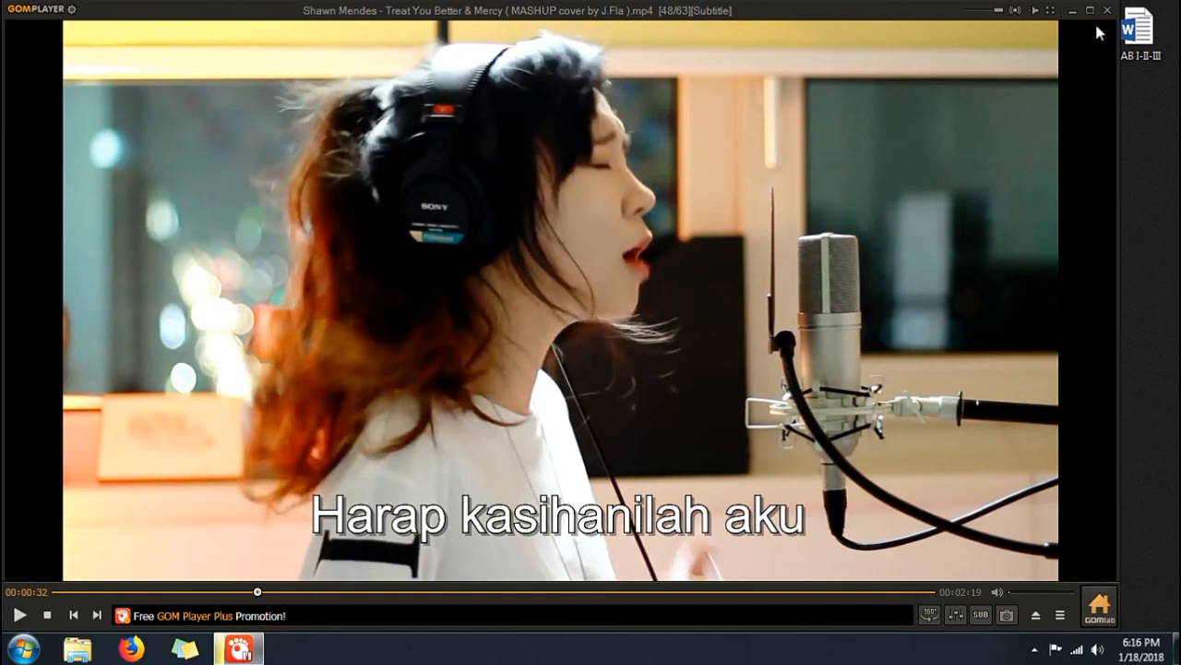
{"action": "left_click", "coordinate": [1073, 9]}
{"action": "right_click", "coordinate": [957, 137]}
{"action": "left_click", "coordinate": [986, 188]}
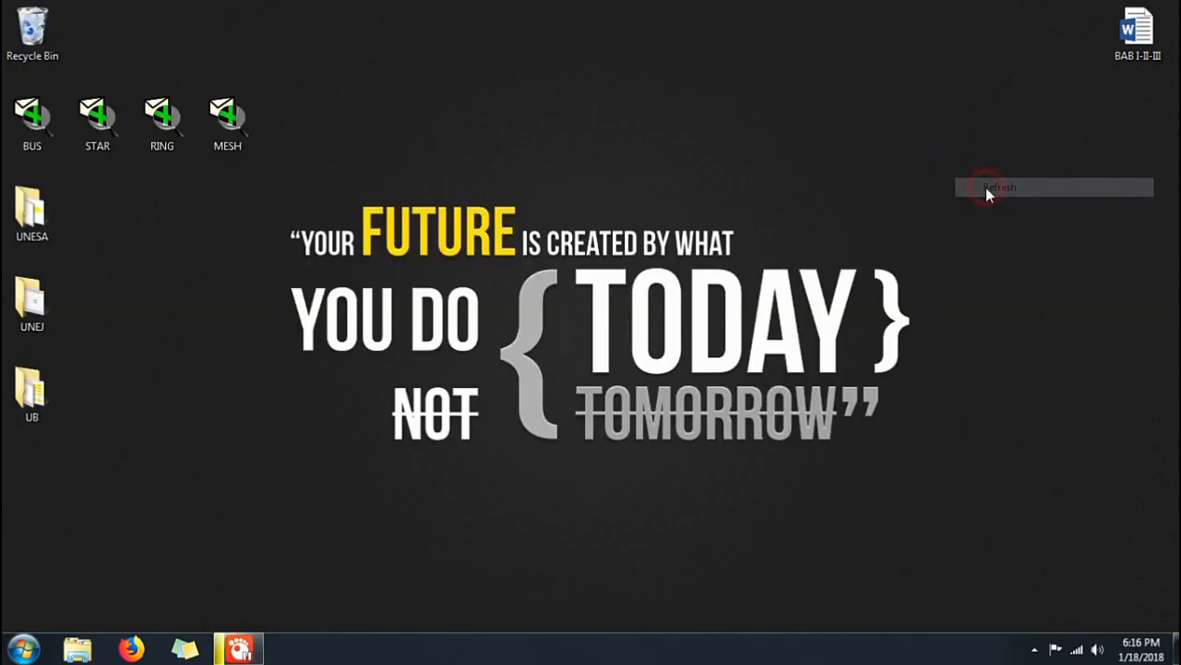